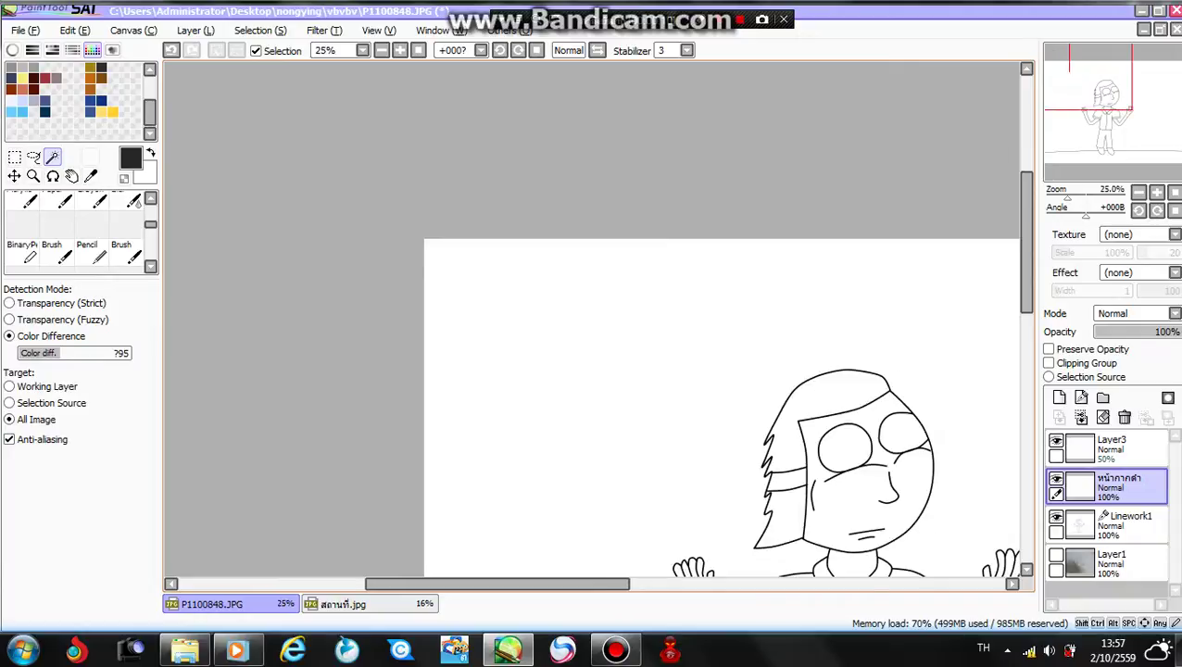
Step: Select the character's face mask around the eyes with the Magic Wand and check the reference drawing สถานที่.jpg
left_click_drag(565, 583, 657, 584)
left_click(12, 50)
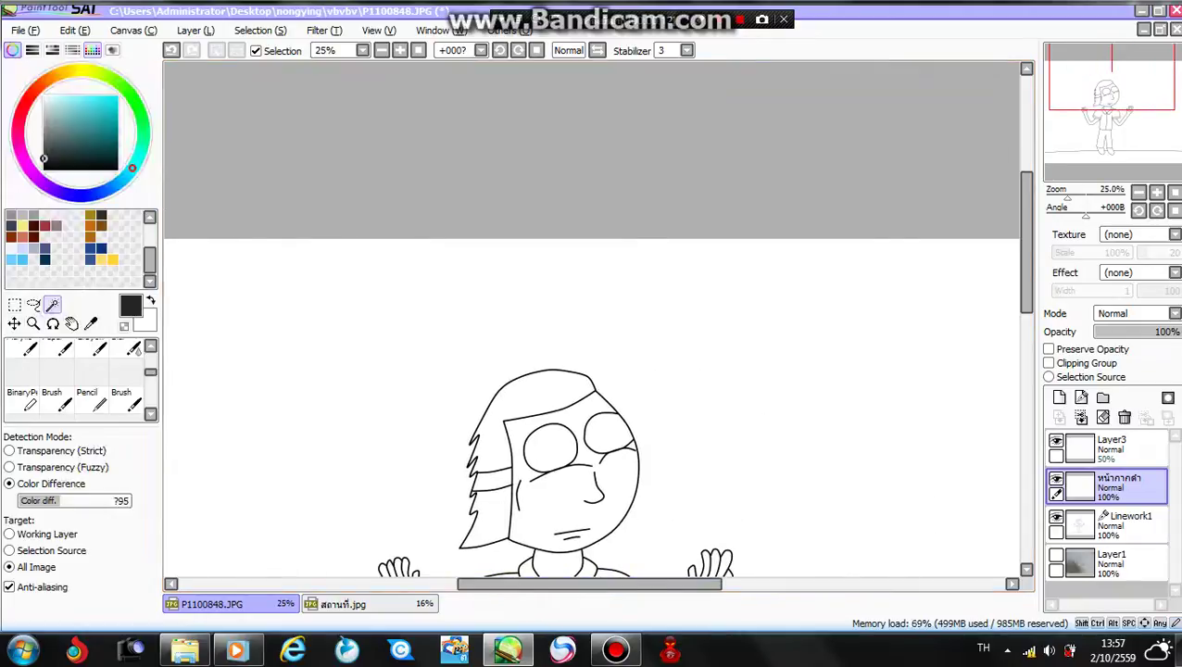
left_click(92, 50)
left_click_drag(1026, 243, 1026, 299)
scroll(591, 319, "up", 2)
left_click(546, 296)
left_click(370, 604)
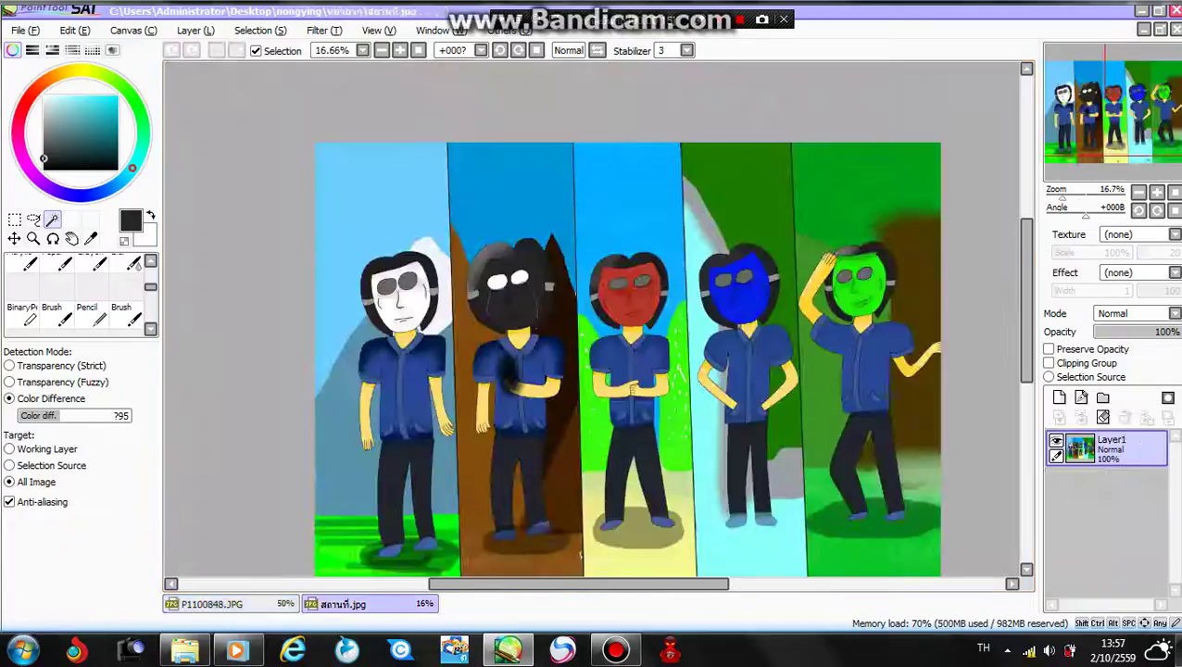
left_click(231, 603)
Step: Fill the selected mask with dark grey on the หน้ากากดำ layer using the Pencil at size 500
scroll(637, 400, "down", 2)
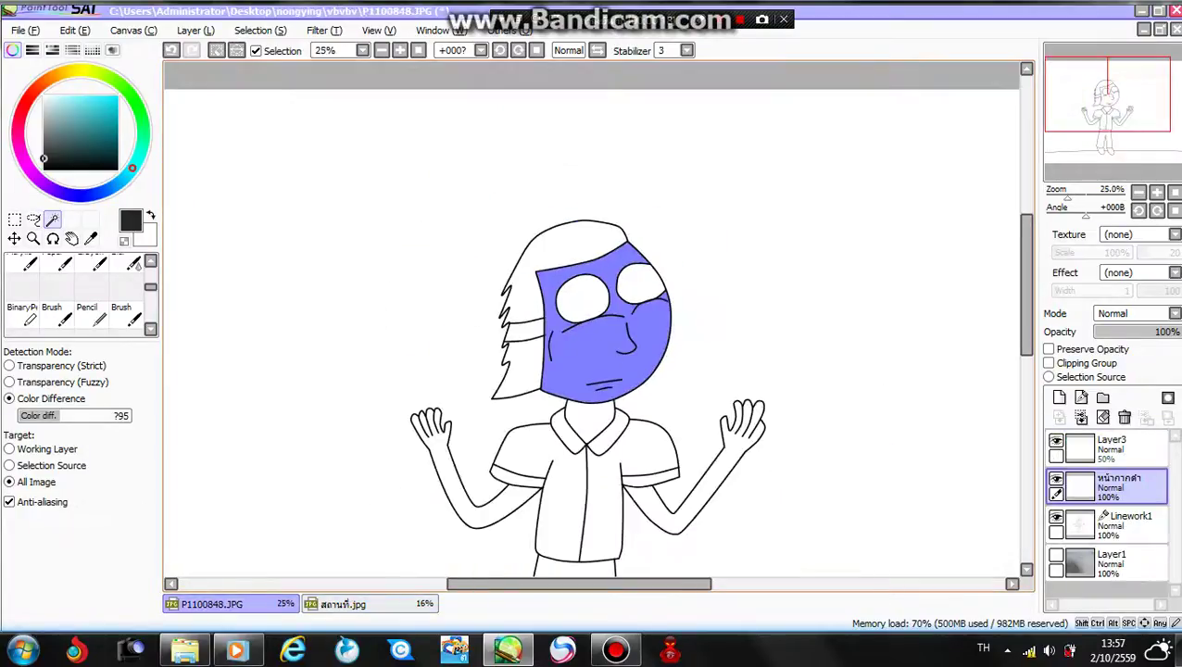
scroll(592, 319, "down", 4)
key("minus")
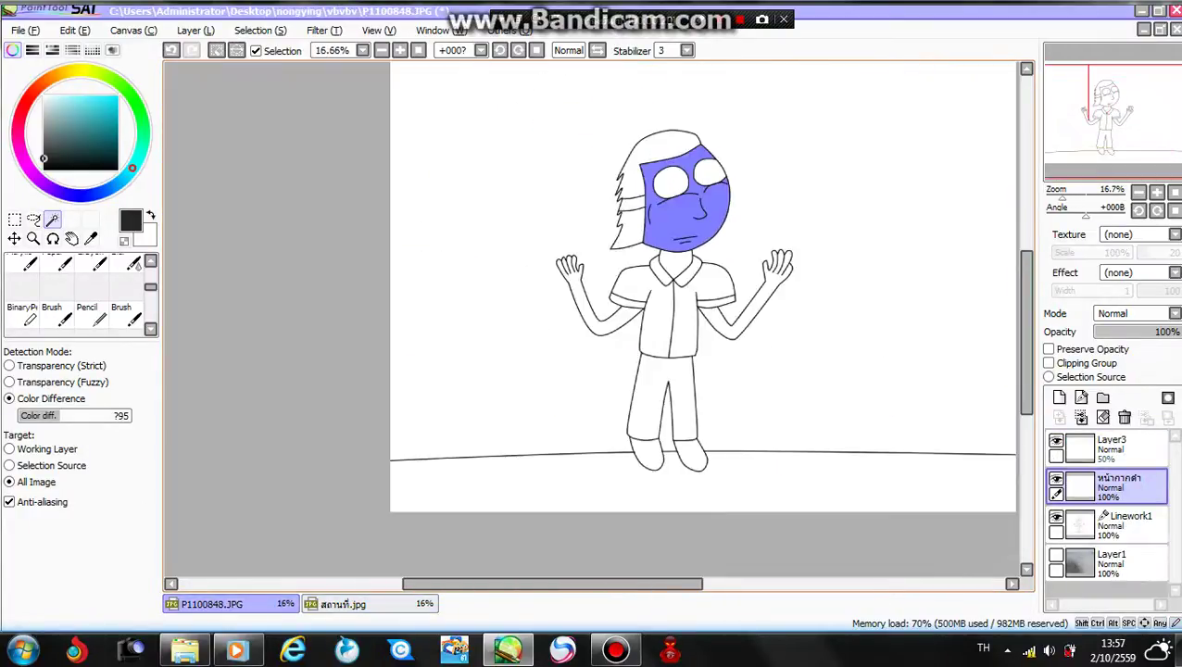
key("n")
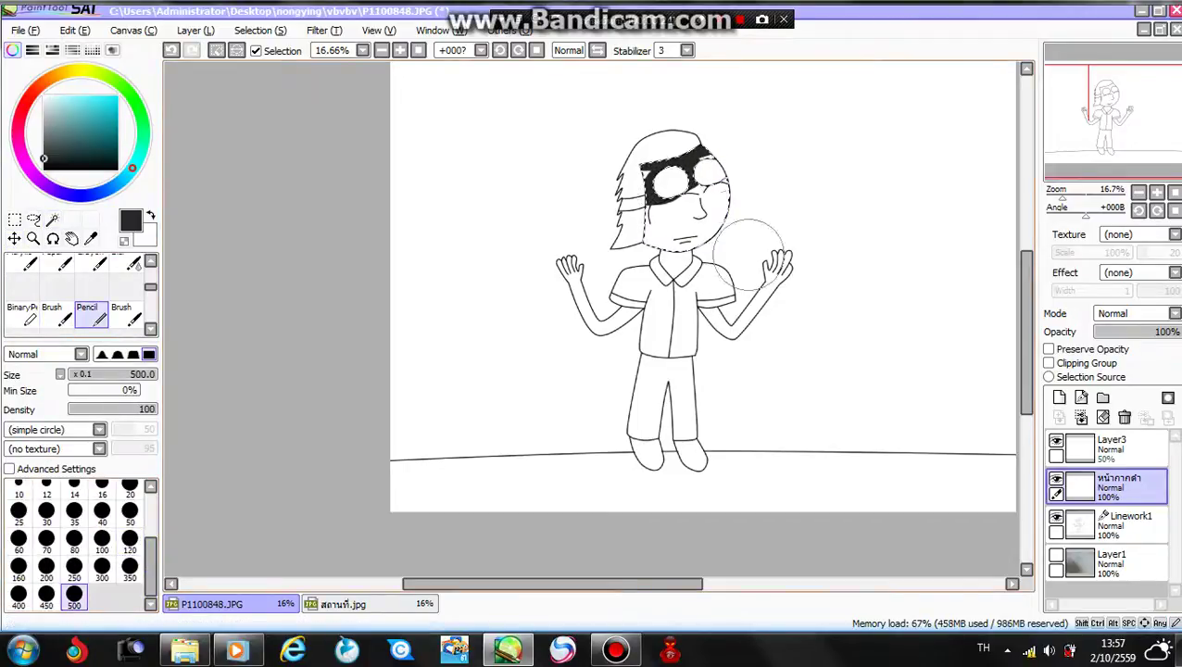
mouse_move(750, 256)
left_mouse_down()
mouse_move(572, 226)
mouse_move(726, 343)
left_mouse_up()
scroll(690, 252, "down", 1)
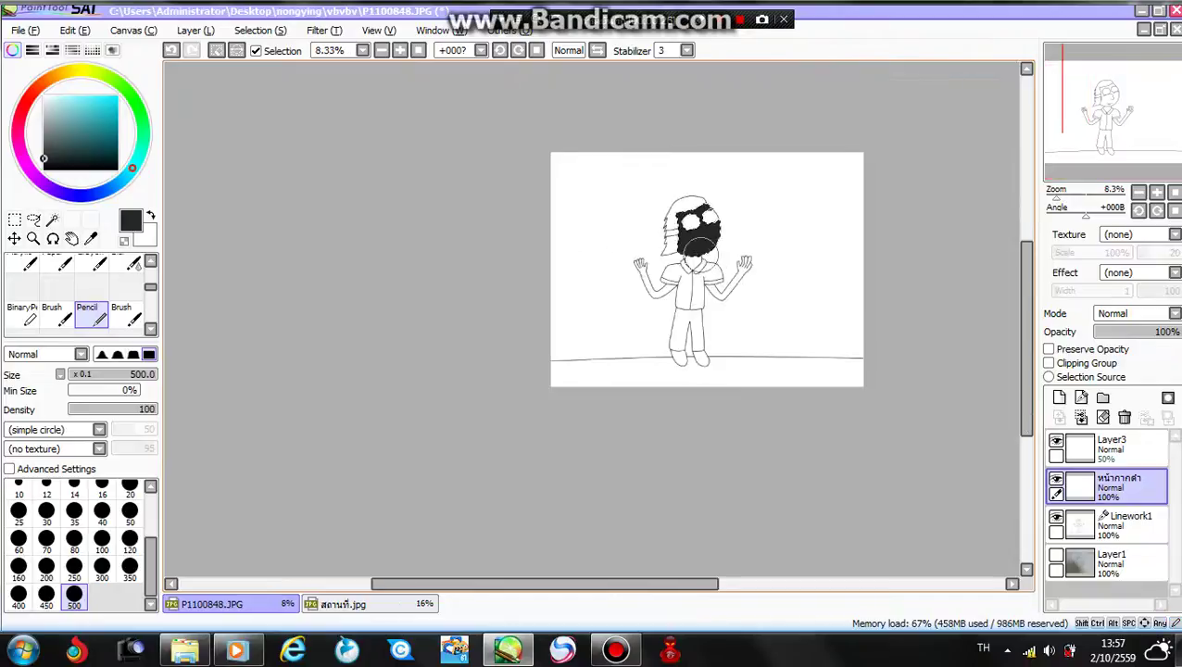
scroll(704, 278, "up", 2)
key("ctrl+d")
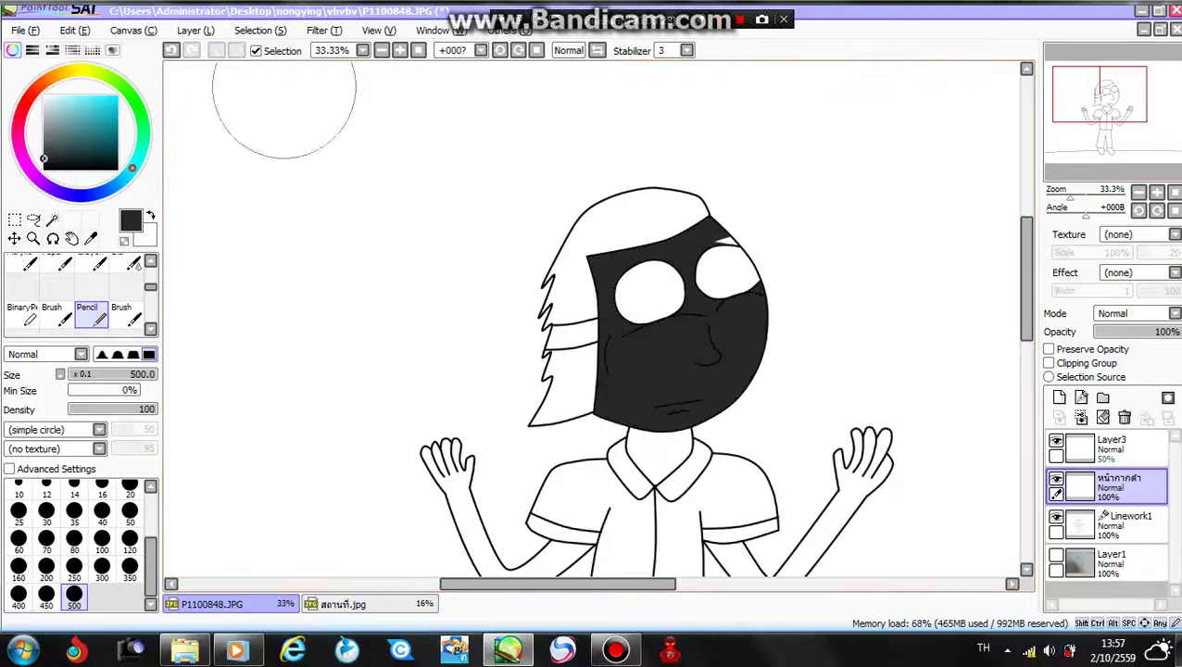
scroll(807, 334, "down", 1)
left_click(172, 50)
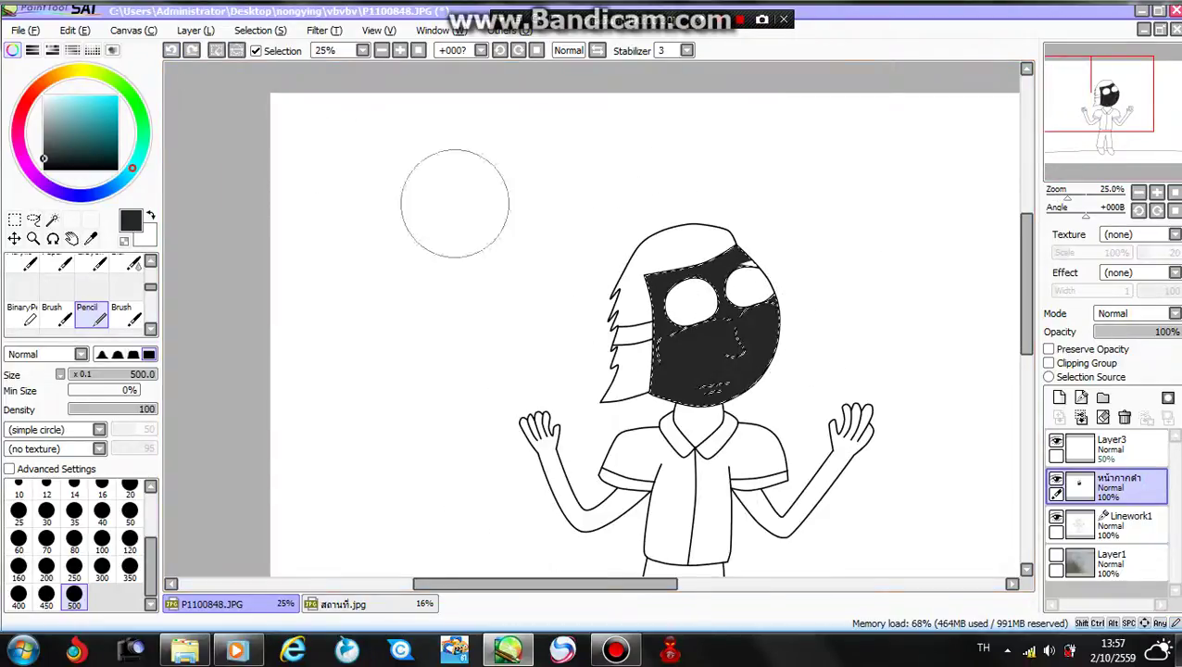
Step: Cover the white gap above the right eye with the mask's dark grey on the หน้ากากดำ layer using the Binary Pen at size 100
left_click(1111, 449)
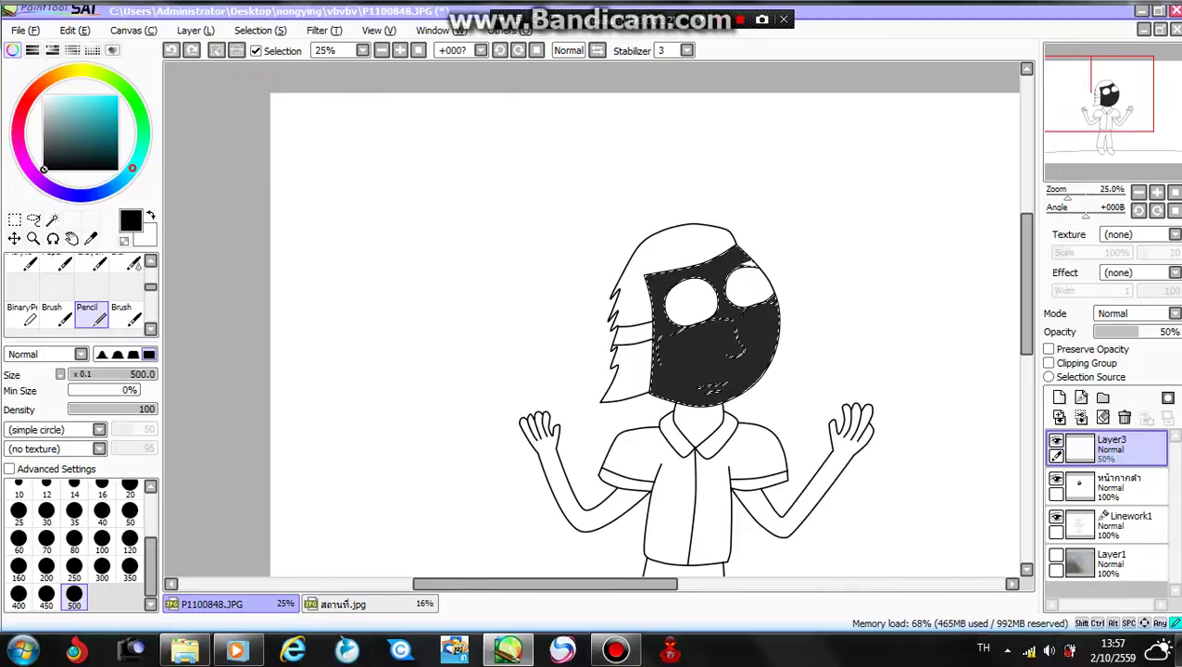
left_click(22, 314)
scroll(625, 276, "up", 3)
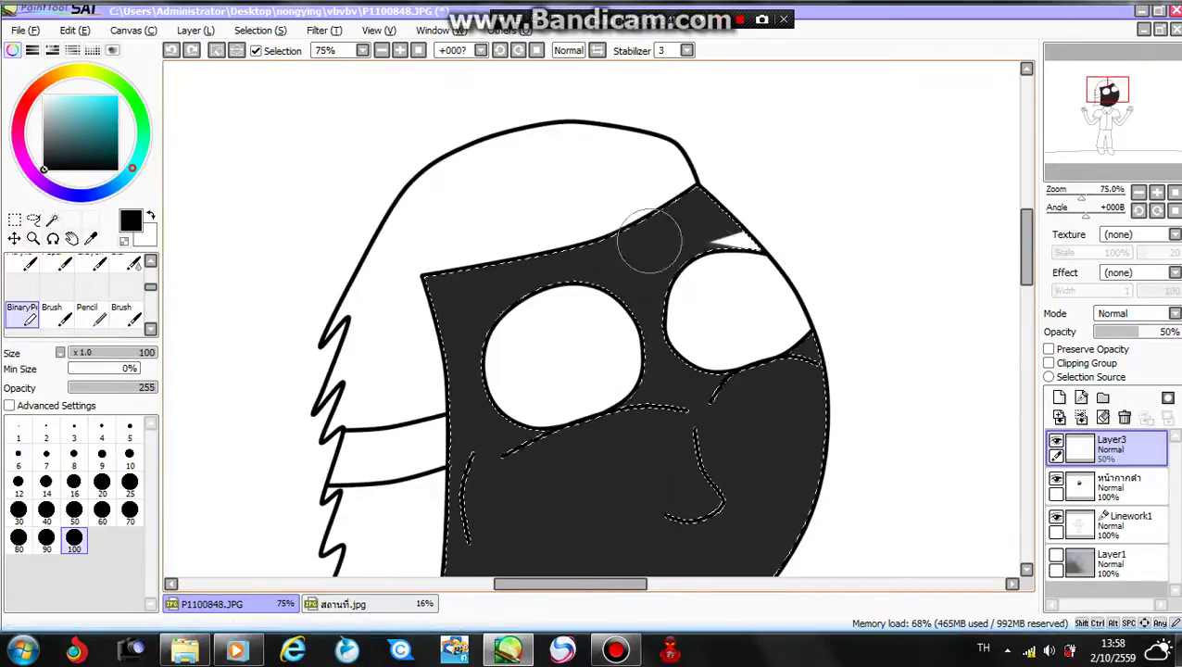
left_click(1111, 486)
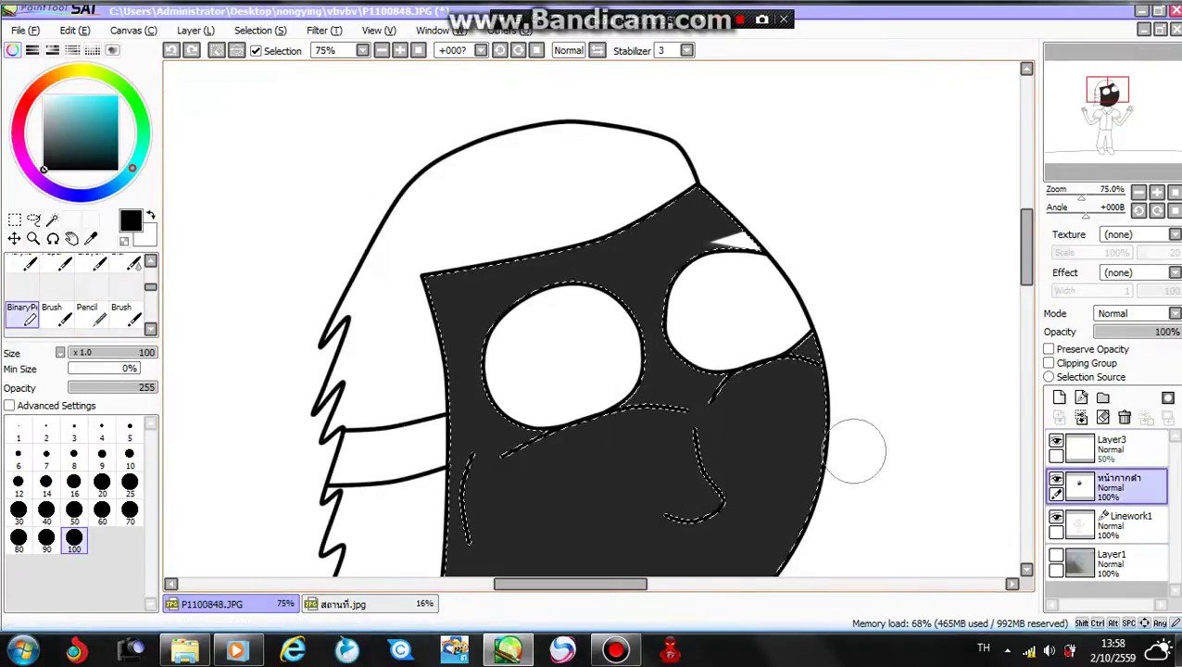
left_click(733, 413, "alt")
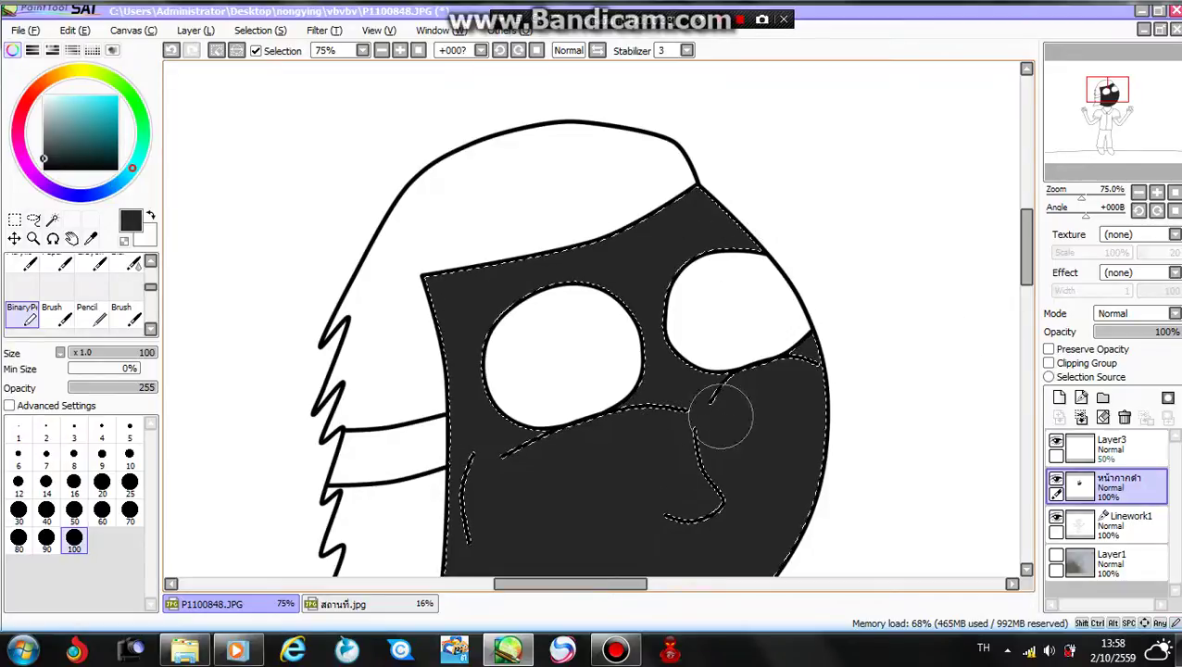
Step: Paint a black shadow along the mask's lower and right edge on Layer3 and blend it at brush size 120
mouse_move(1025, 246)
left_mouse_down()
mouse_move(1025, 296)
mouse_move(1025, 267)
left_mouse_up()
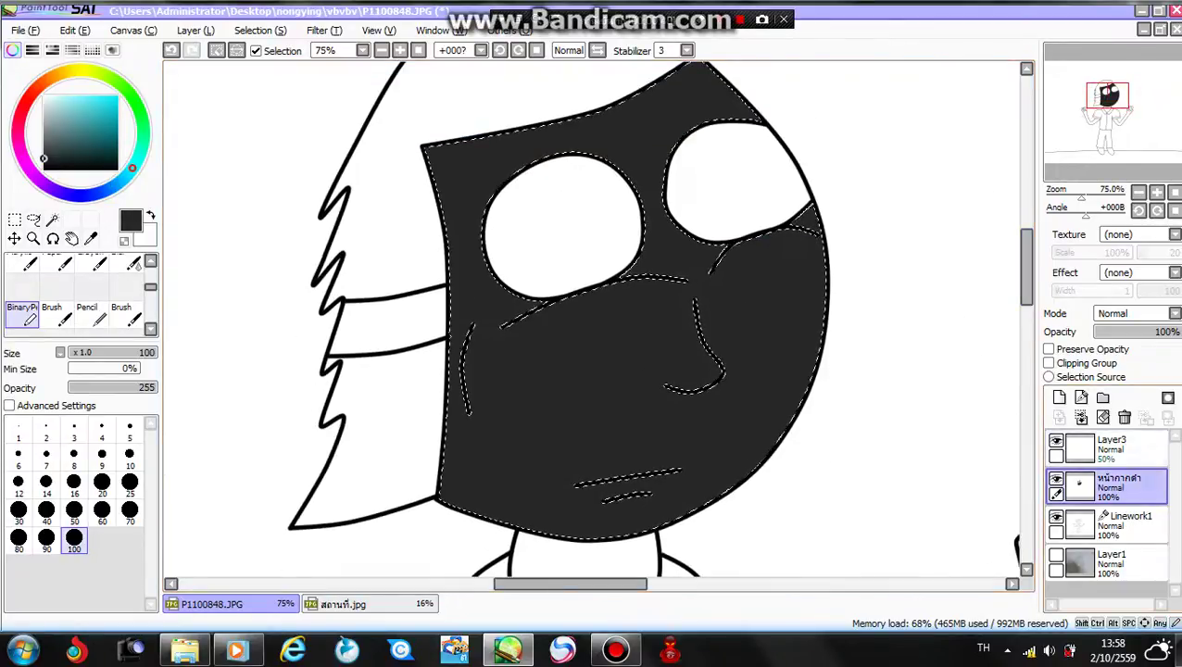
left_click(1111, 448)
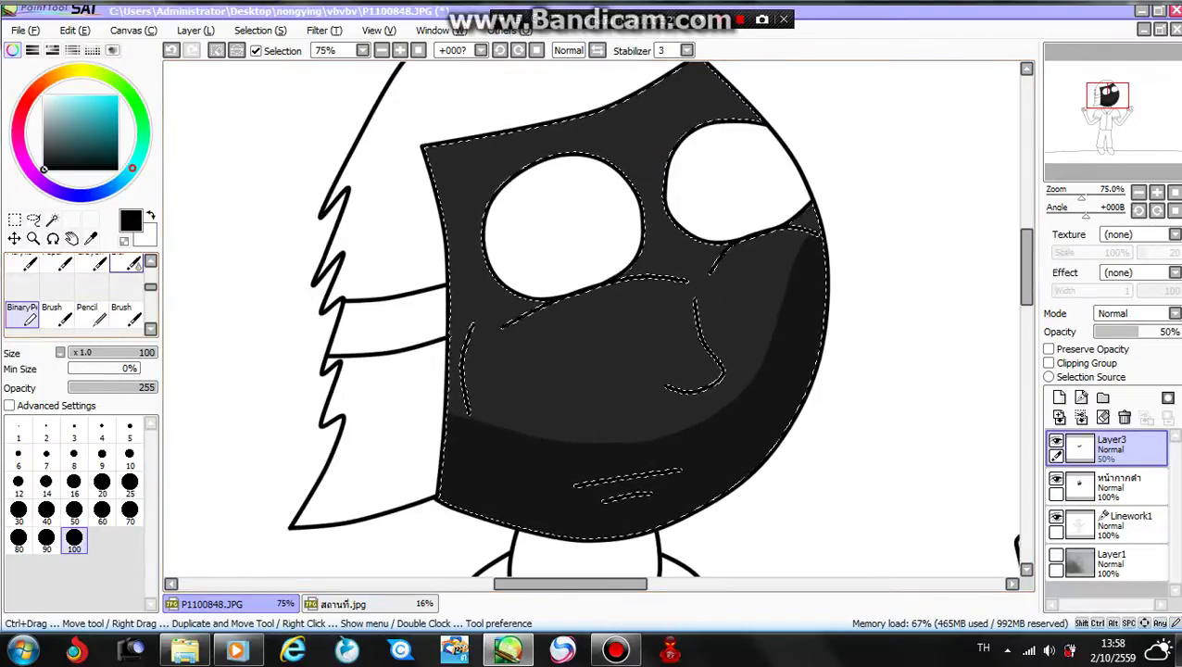
left_click(134, 264)
left_click(13, 50)
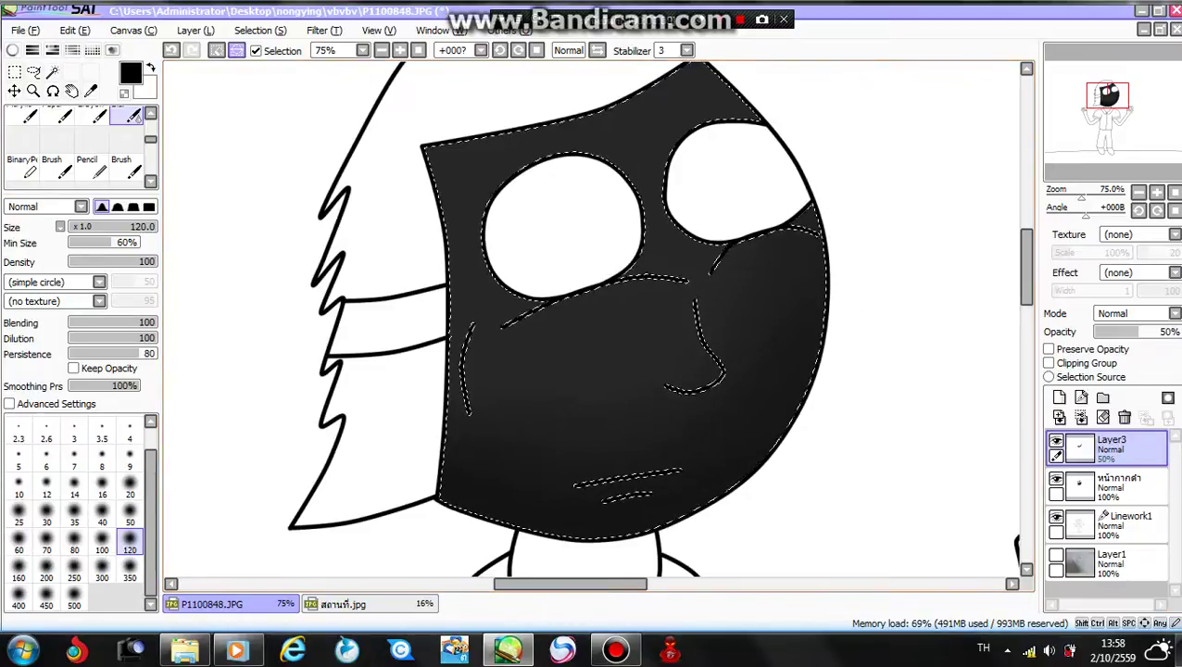
Step: Paint black shadows along the lines under both eyes, the nose and the left cheek on Layer3 with the Binary Pen at size 60
left_click(22, 168)
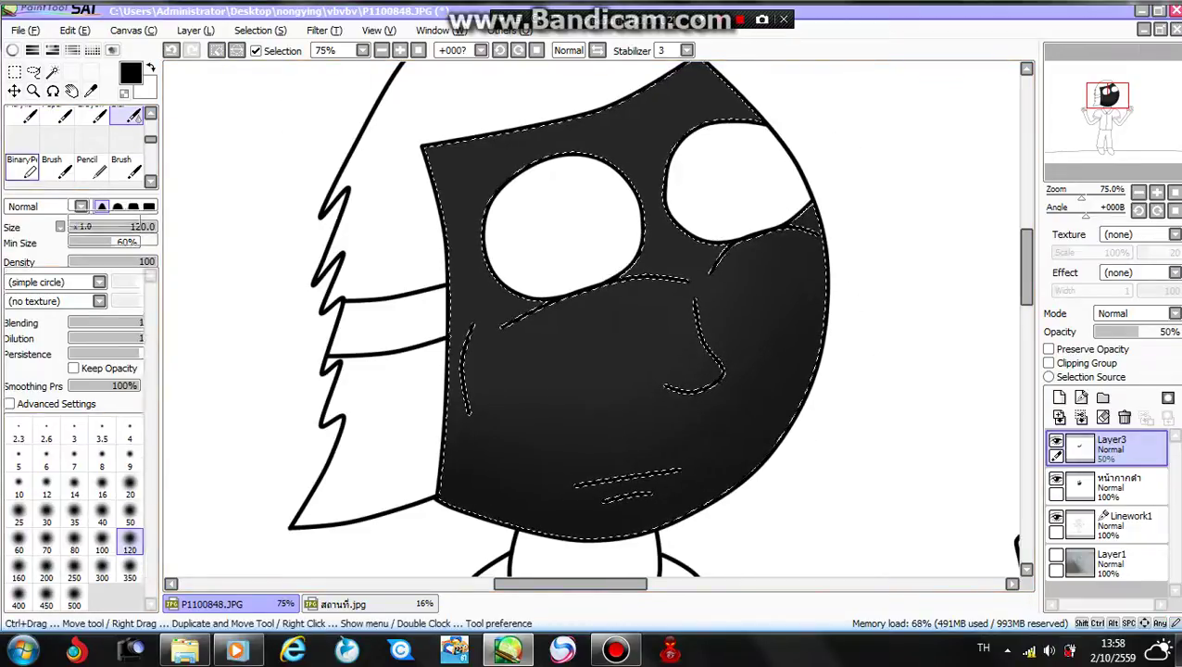
scroll(721, 289, "up", 2)
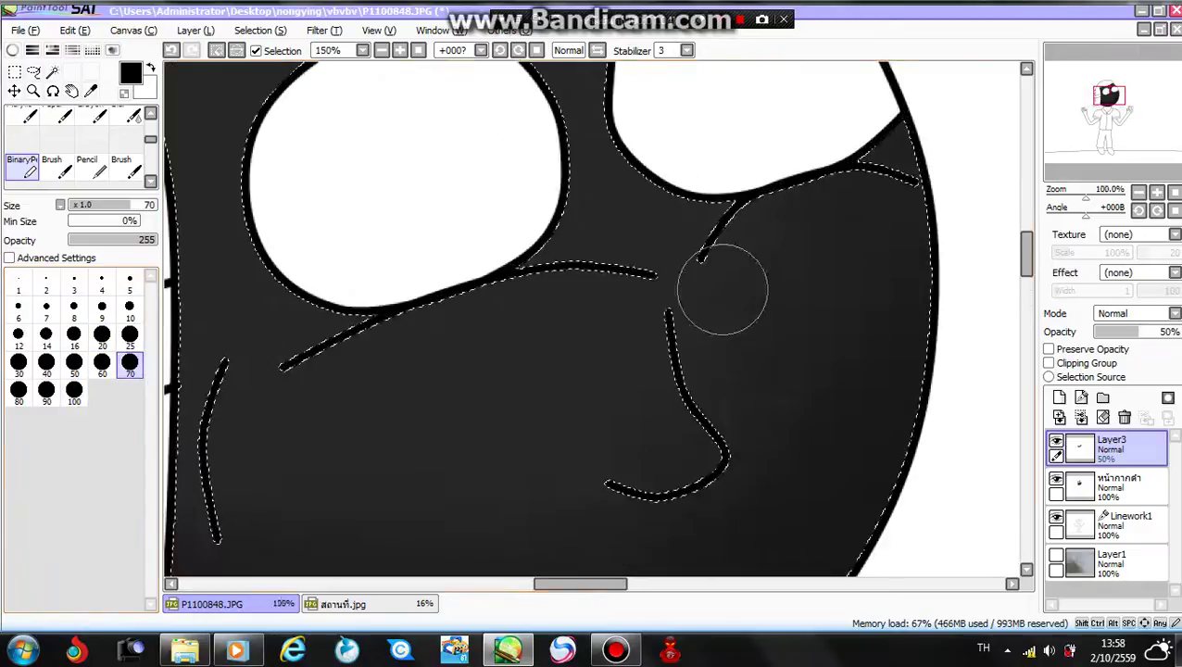
left_click(102, 362)
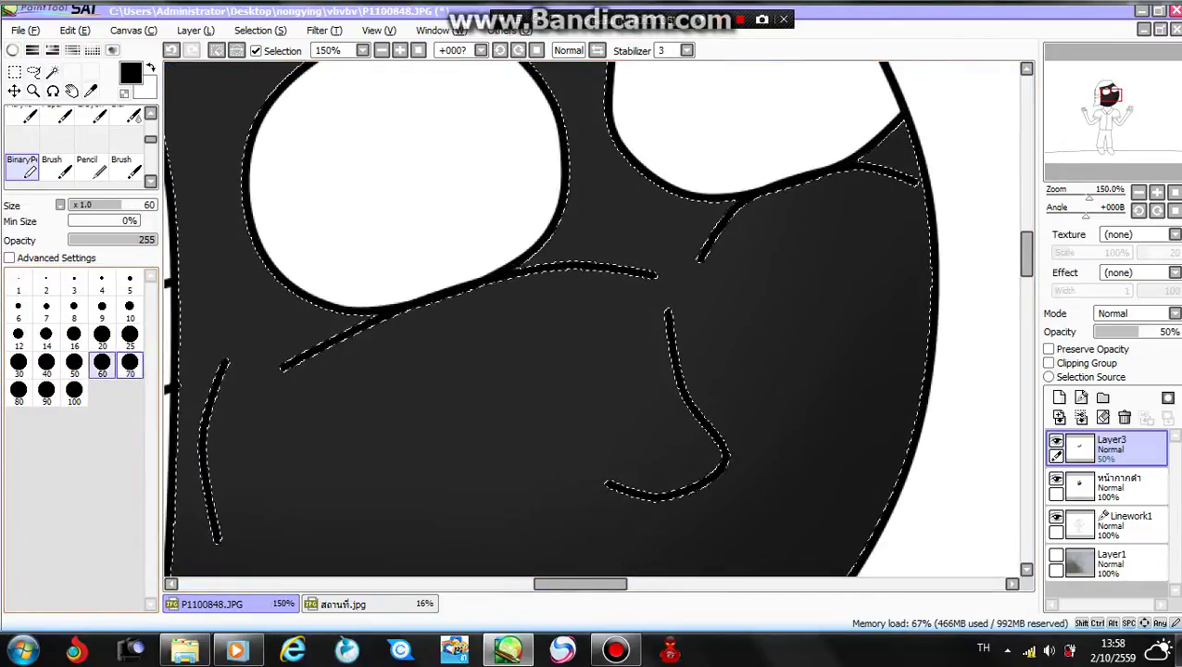
mouse_move(662, 295)
left_mouse_down()
mouse_move(567, 293)
mouse_move(420, 324)
mouse_move(317, 387)
left_mouse_up()
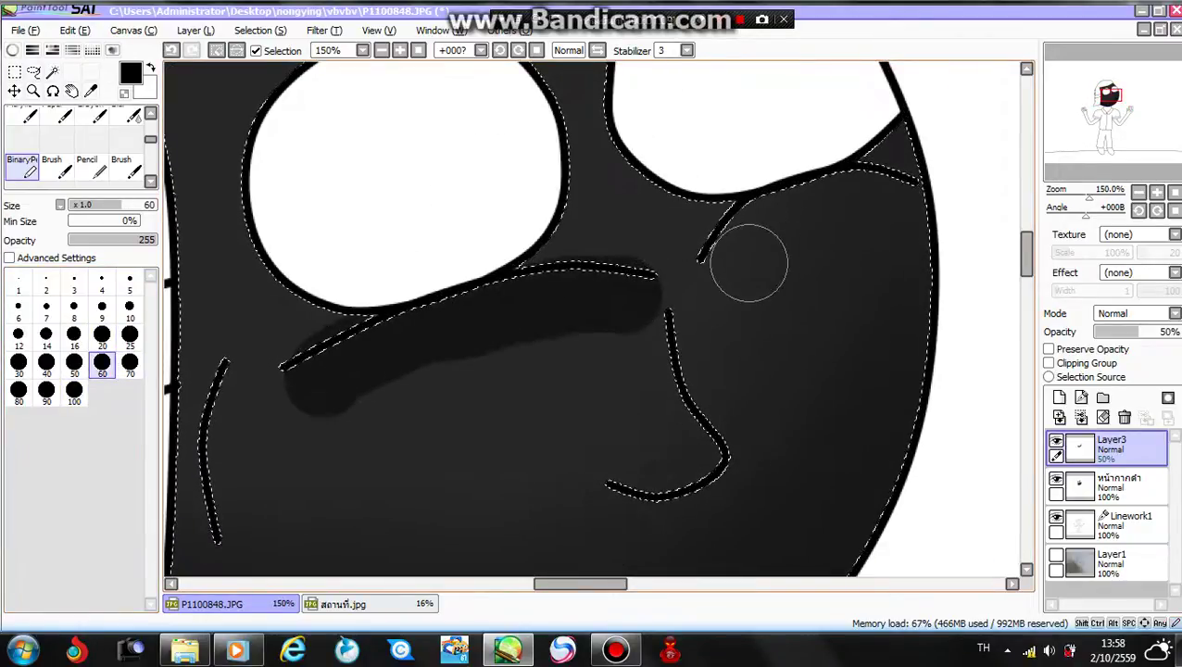
mouse_move(722, 269)
left_mouse_down()
mouse_move(765, 218)
mouse_move(849, 245)
mouse_move(880, 231)
left_mouse_up()
mouse_move(639, 313)
left_mouse_down()
mouse_move(649, 351)
mouse_move(634, 471)
mouse_move(618, 474)
left_mouse_up()
mouse_move(239, 375)
left_mouse_down()
mouse_move(224, 501)
mouse_move(234, 528)
left_mouse_up()
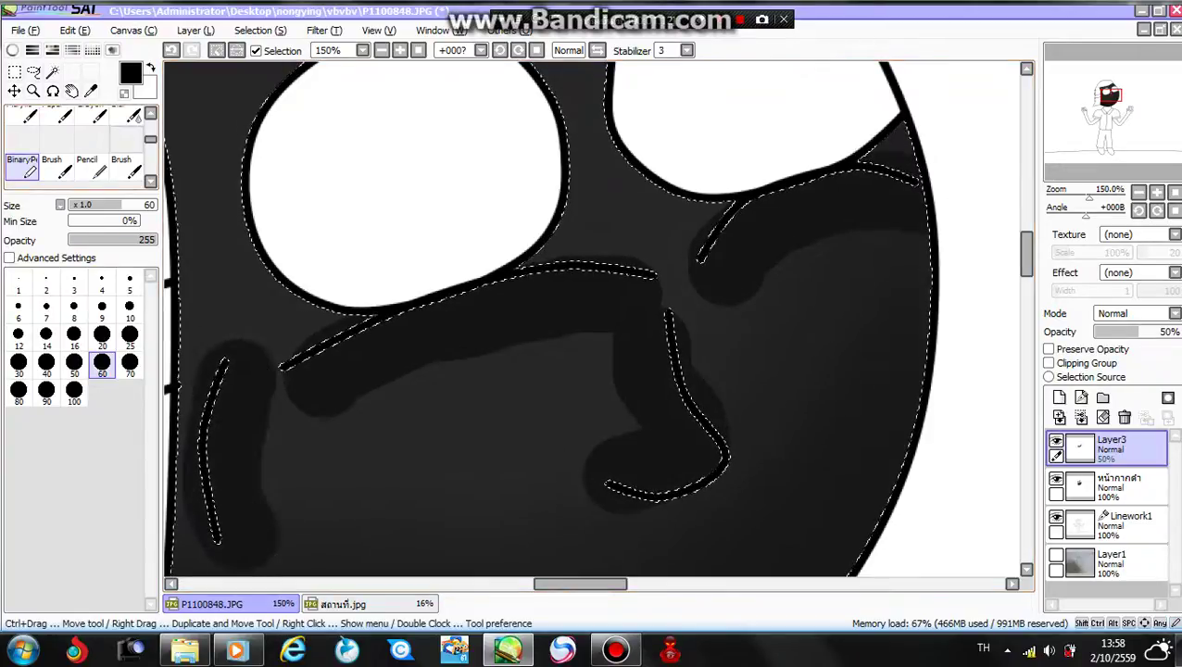
Step: Blend the shadows under the eyes, around the nose and on the left cheek with the blur brush at size 120
left_click(127, 118)
mouse_move(443, 313)
left_mouse_down()
mouse_move(603, 317)
mouse_move(648, 440)
left_mouse_up()
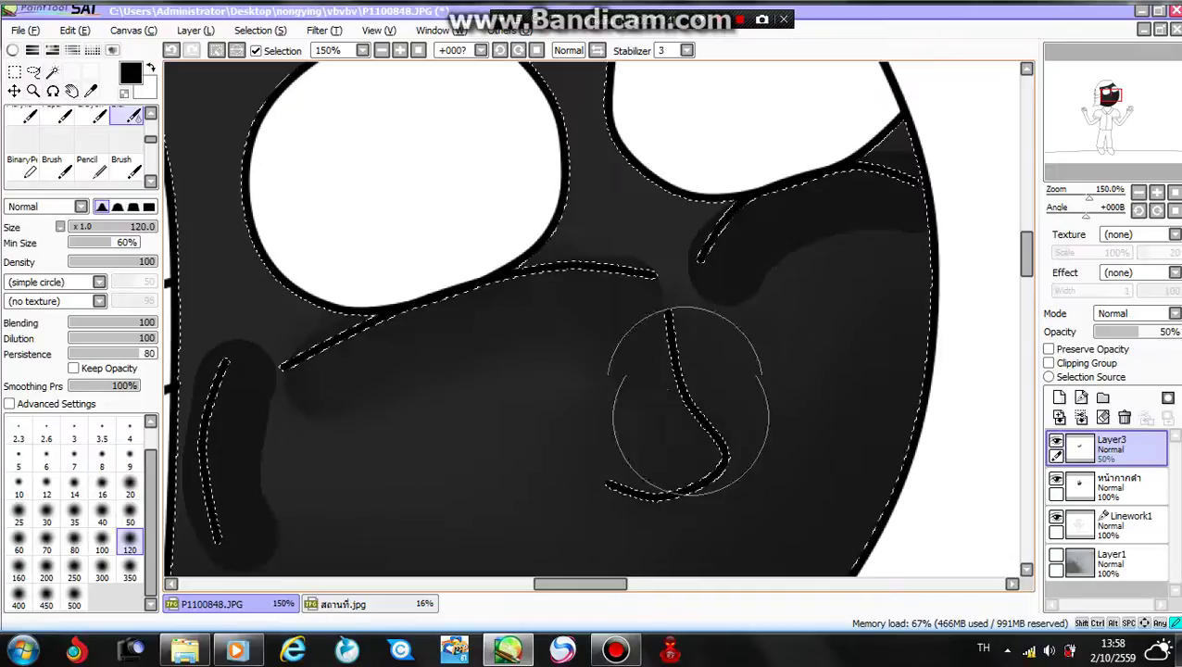
left_click_drag(688, 403, 901, 134)
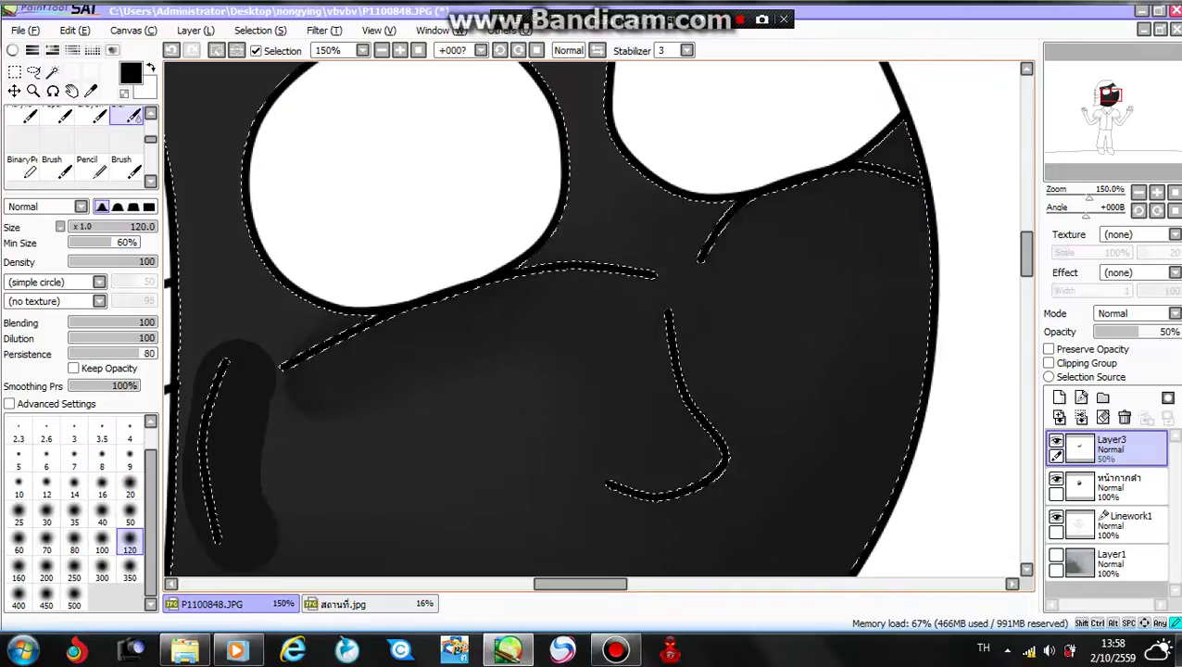
mouse_move(416, 386)
left_mouse_down()
mouse_move(353, 415)
mouse_move(281, 393)
mouse_move(252, 460)
mouse_move(295, 347)
mouse_move(220, 641)
left_mouse_up()
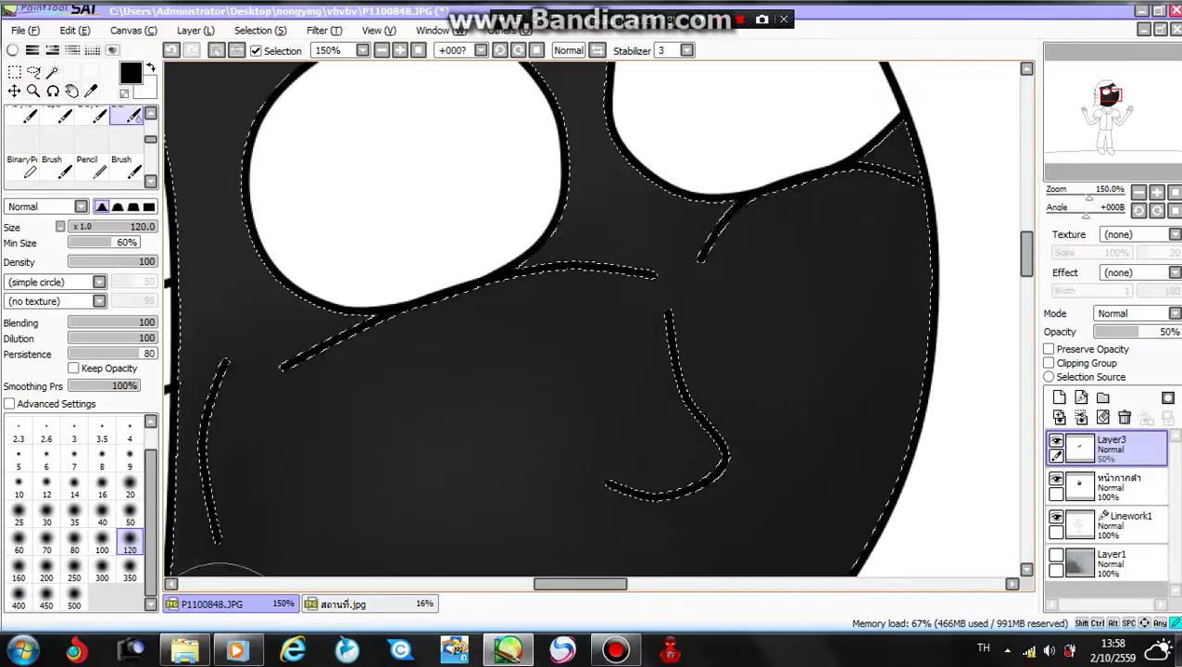
Step: Deselect the mask and select the hair above and below the mask strap with the Magic Wand
mouse_move(1026, 254)
left_mouse_down()
mouse_move(1026, 285)
mouse_move(1026, 260)
left_mouse_up()
scroll(771, 266, "down", 2)
key("Down")
key("Down")
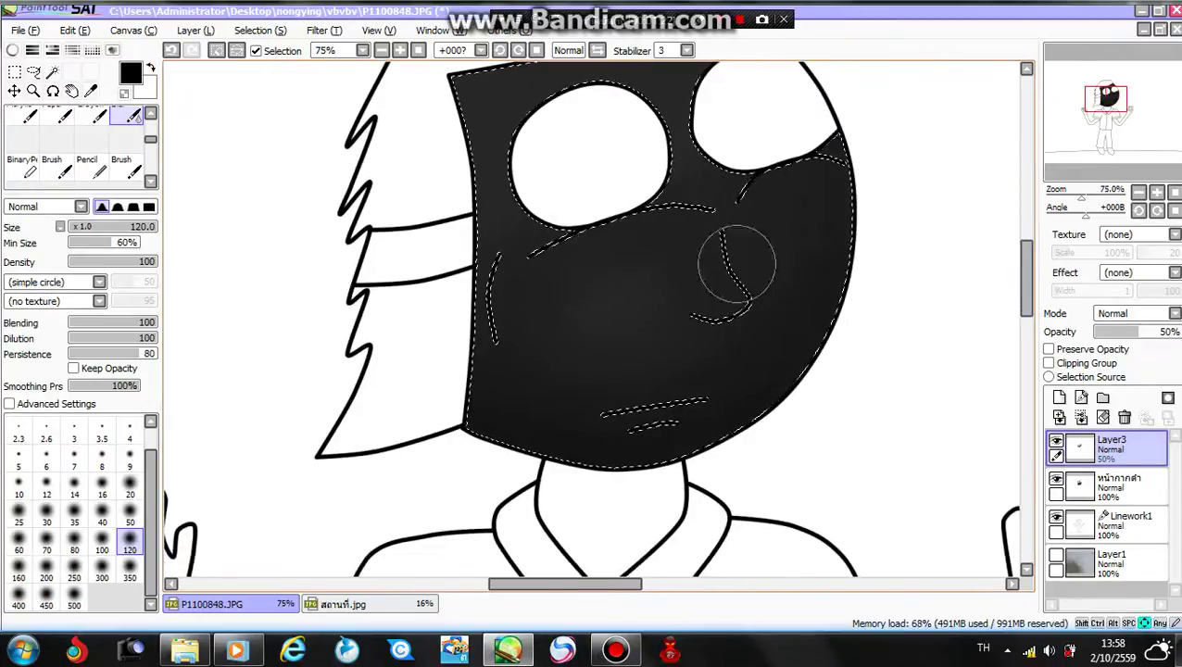
scroll(524, 373, "down", 2)
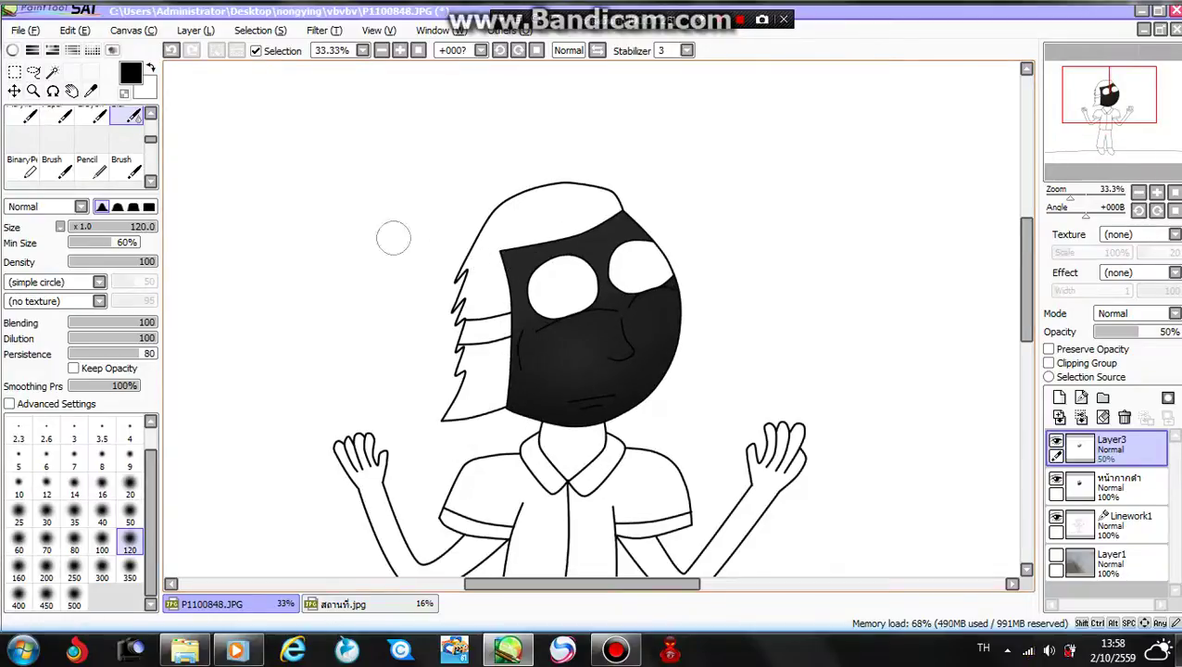
left_click(52, 71)
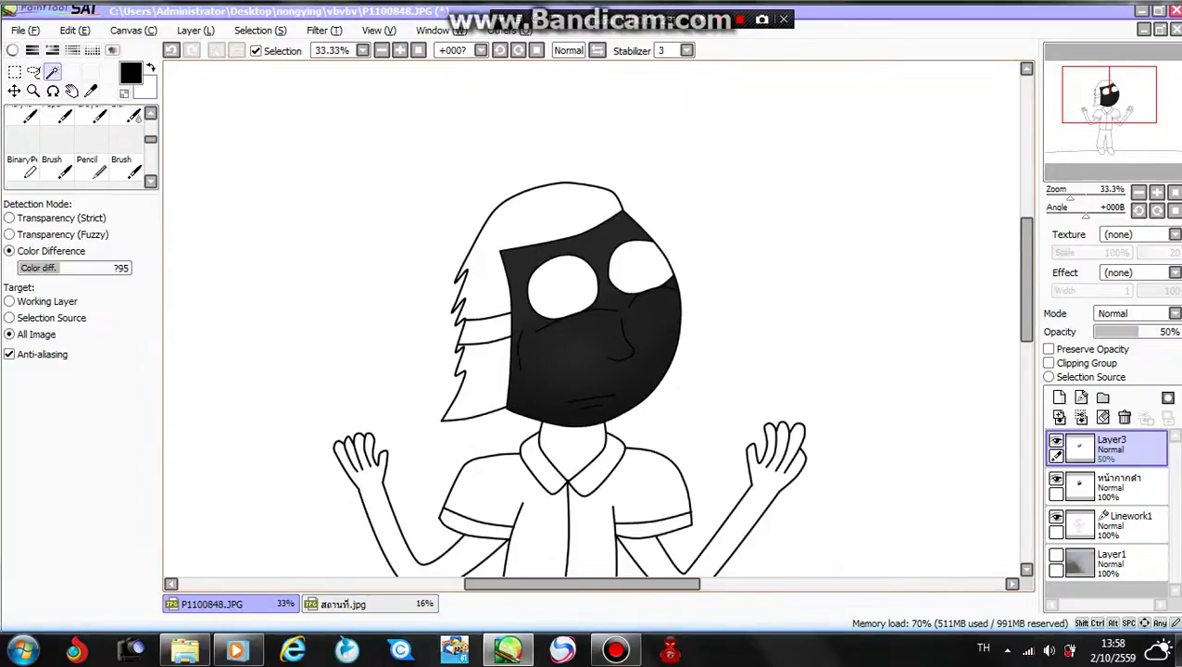
left_click(556, 206)
left_click(477, 379)
Step: Fill the selected hair with black on Layer3 and on the หน้ากากดำ layer using the Pencil at size 500
left_click(22, 166)
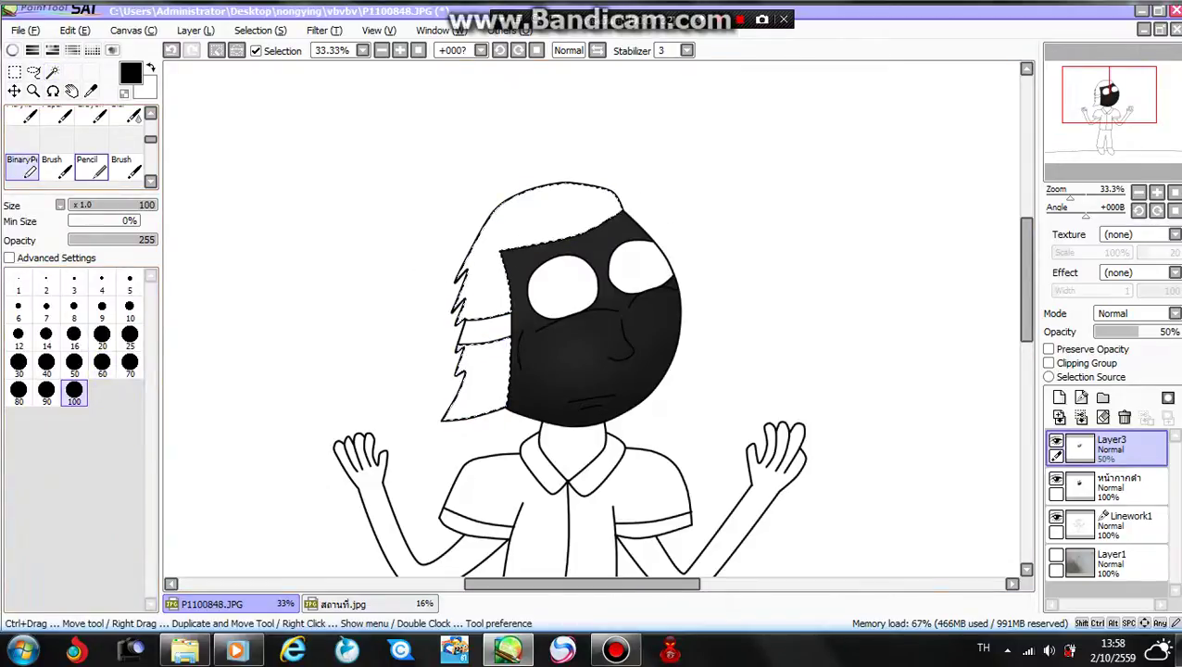
left_click(92, 166)
mouse_move(766, 213)
left_mouse_down()
mouse_move(528, 276)
mouse_move(700, 175)
left_mouse_up()
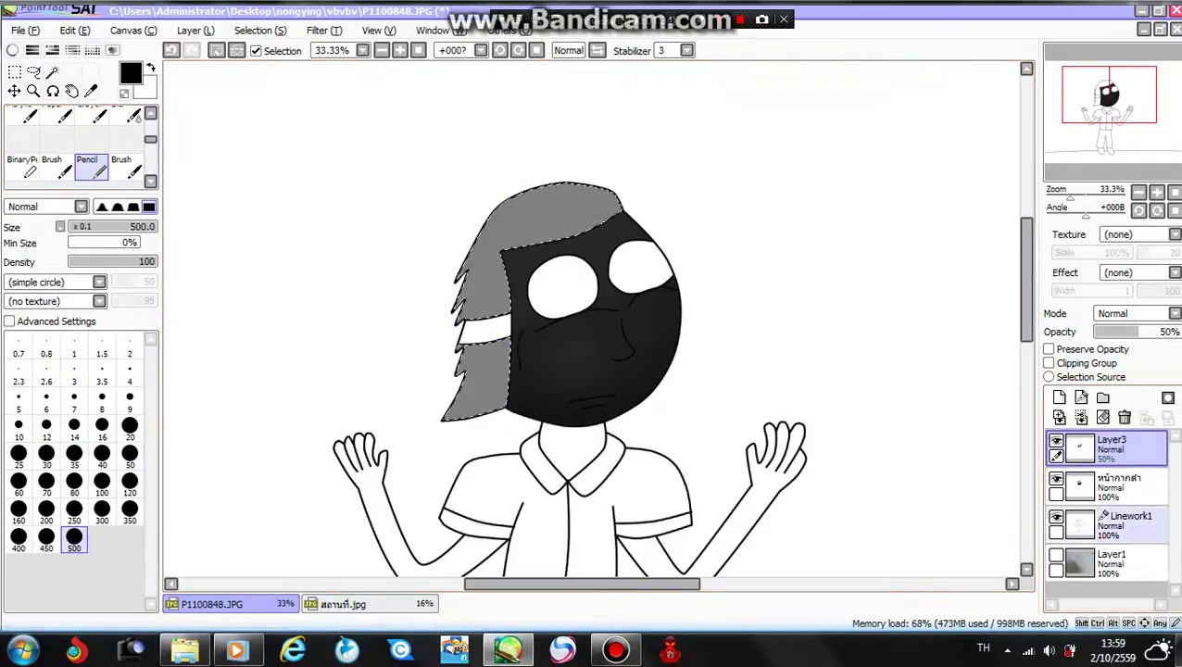
left_click(1111, 486)
left_click_drag(593, 375, 427, 220)
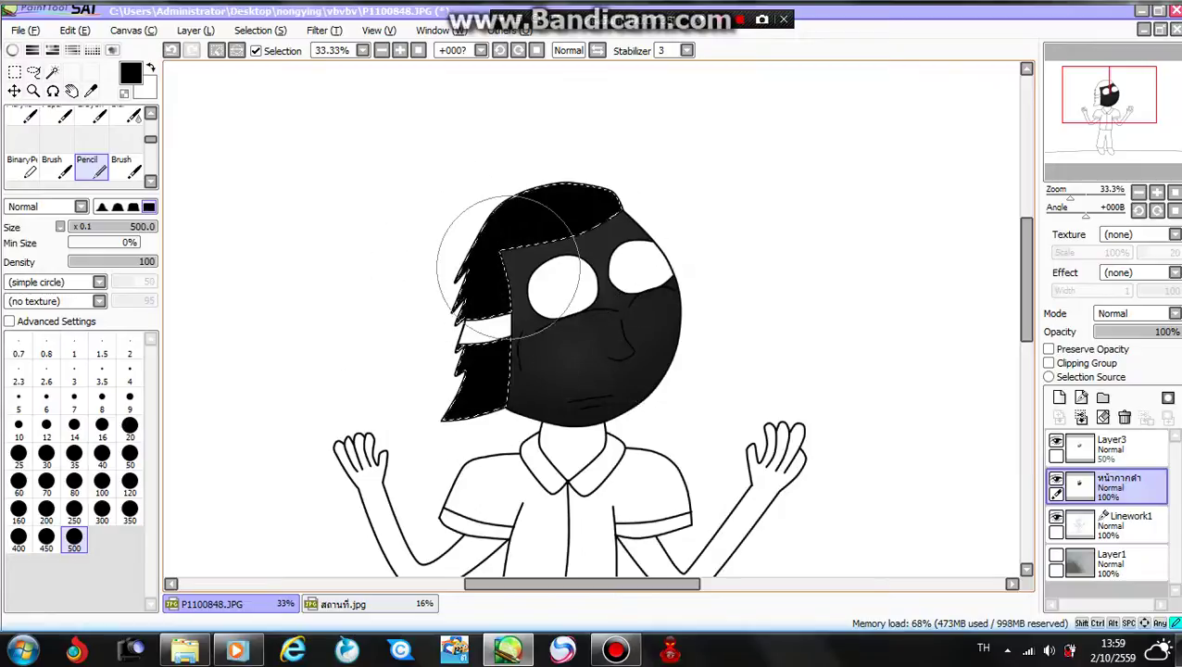
Step: Try painting white highlight strokes on the back of the hair above the mask strap with the Binary Pen at size 100
scroll(505, 356, "up", 1)
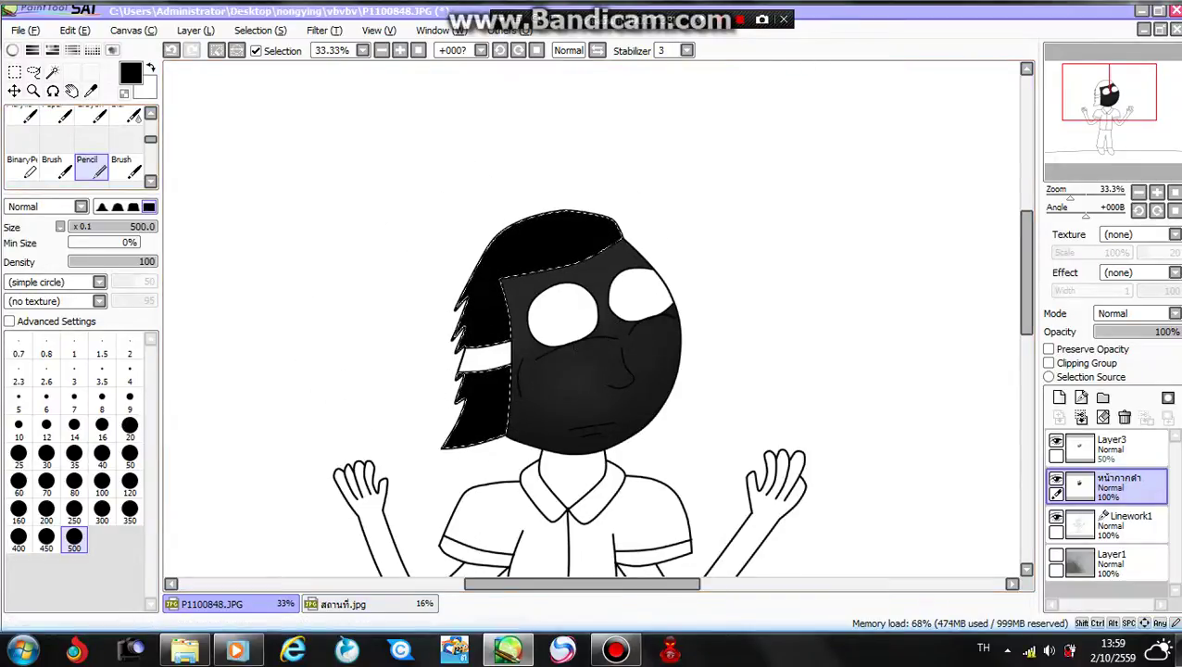
left_click(12, 50)
scroll(365, 220, "up", 2)
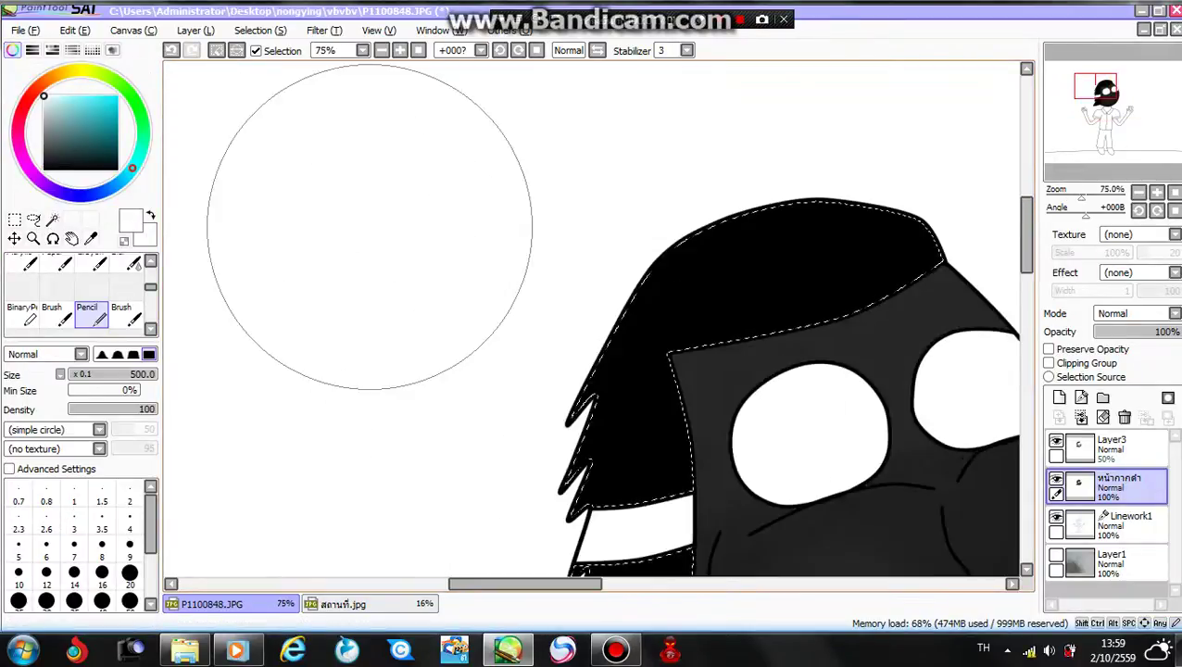
left_click(23, 314)
key("Down")
scroll(593, 319, "down", 2)
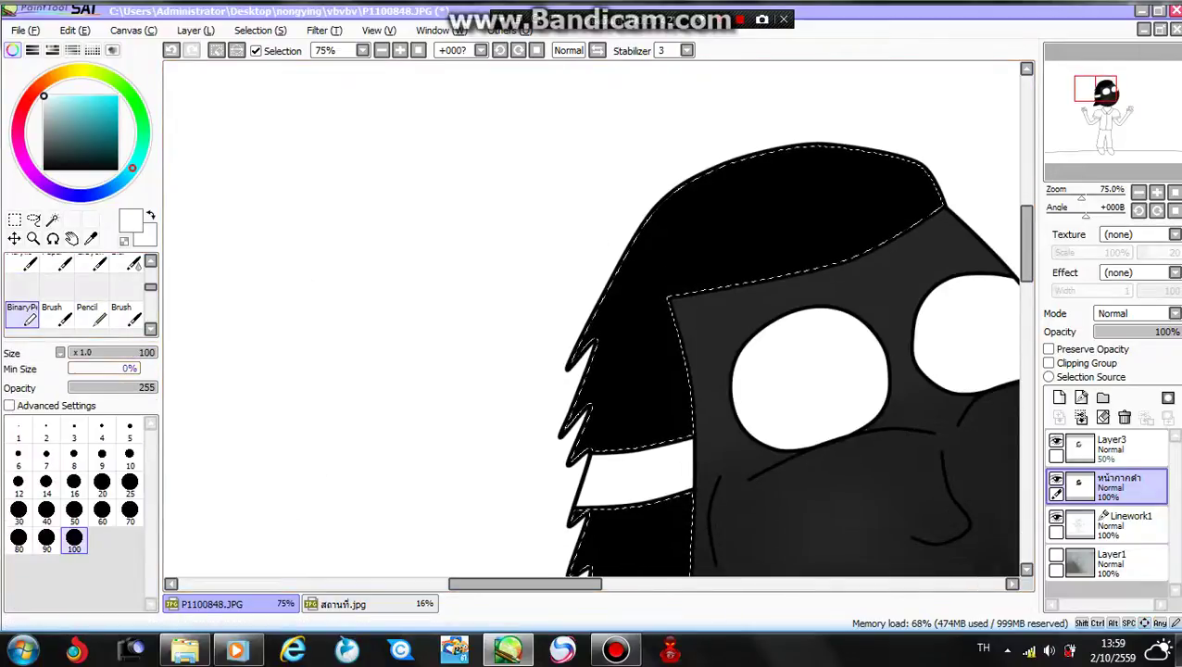
mouse_move(596, 368)
left_mouse_down()
mouse_move(621, 324)
mouse_move(578, 392)
mouse_move(632, 303)
mouse_move(639, 380)
left_mouse_up()
key("ctrl+z")
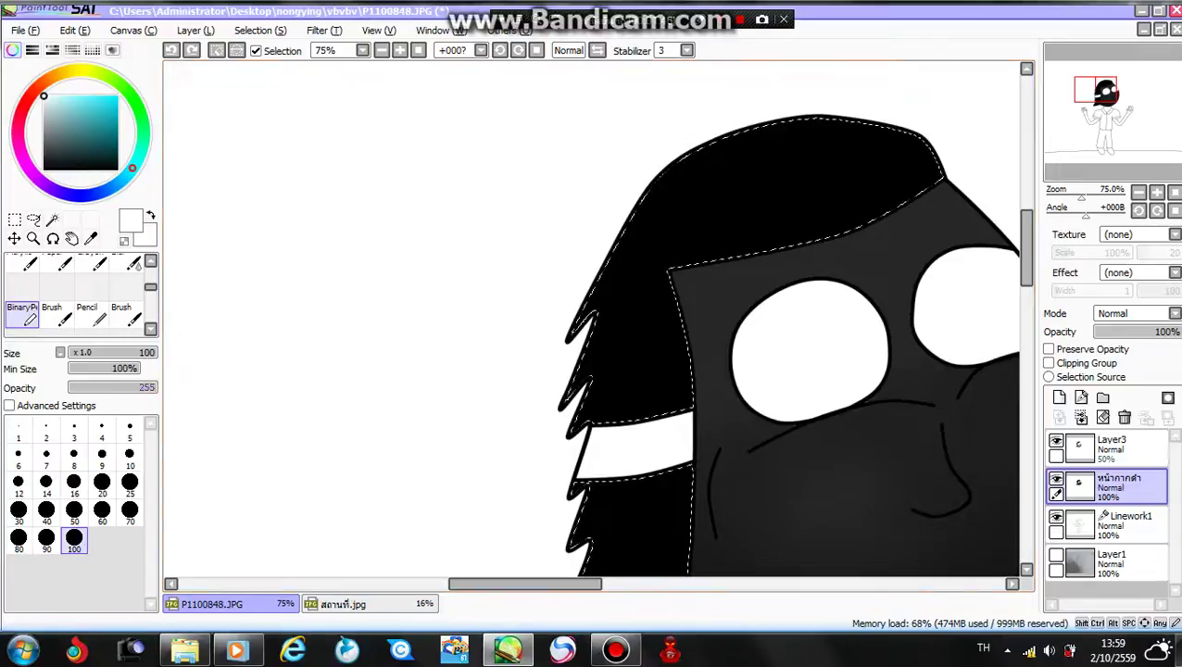
left_click_drag(625, 335, 639, 312)
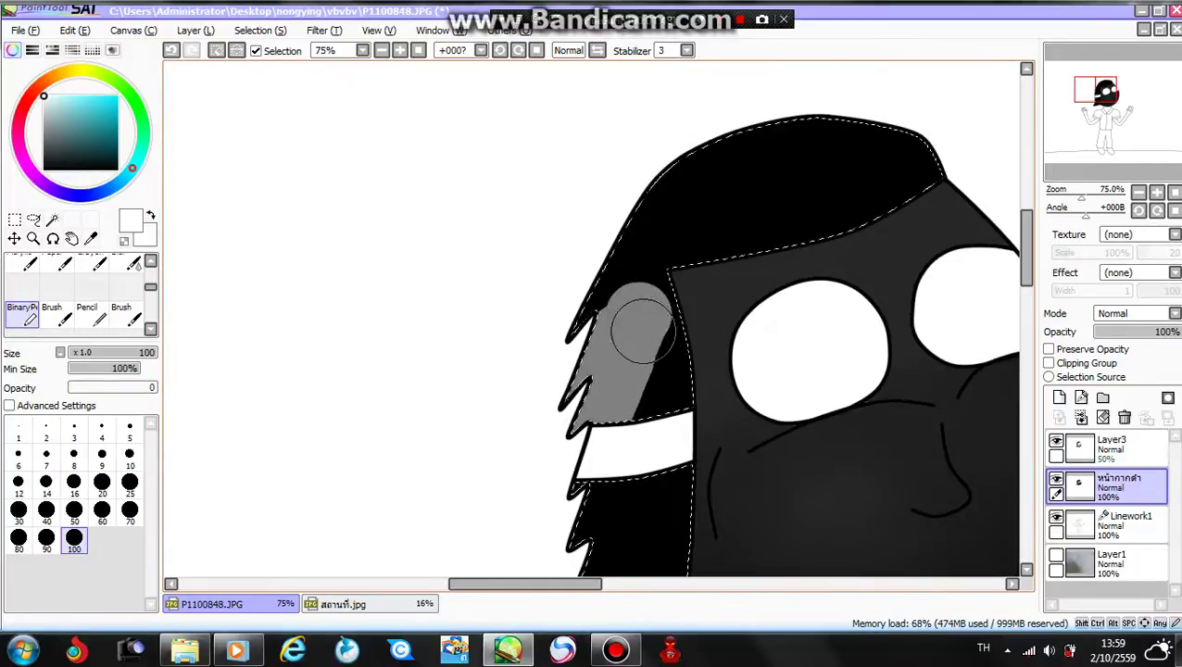
key("ctrl+z")
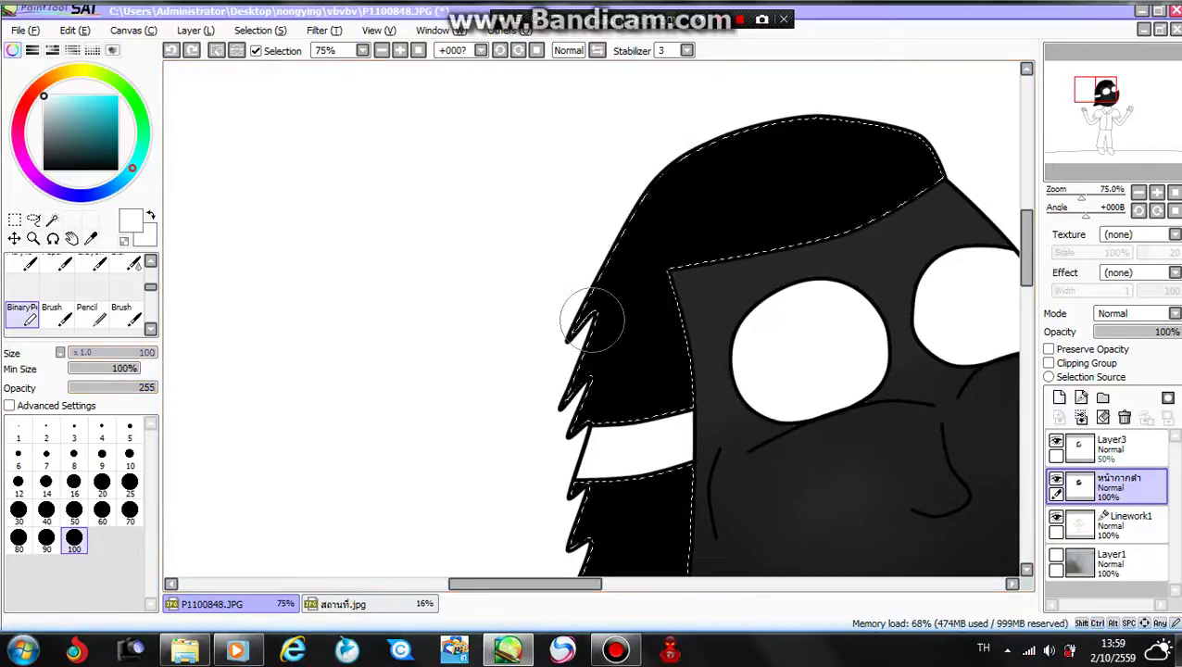
Step: Paint a white highlight over the top of the hair on the หน้ากากดำ layer and blend it with the blur brush at size 120
left_click_drag(912, 170, 727, 99)
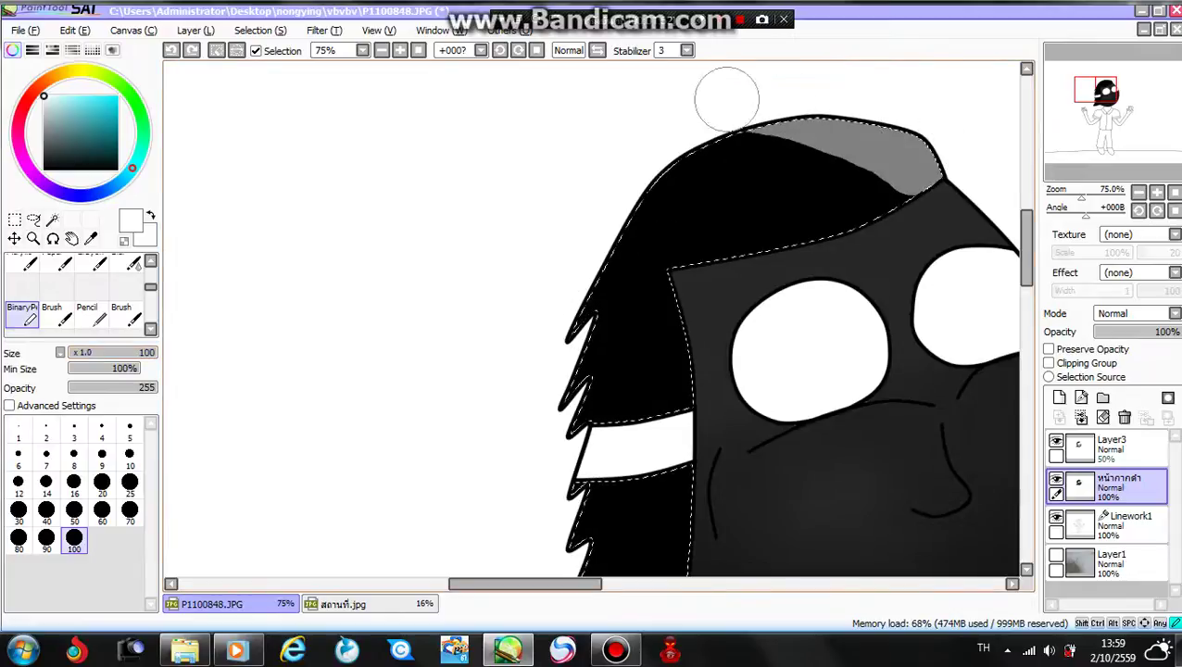
mouse_move(833, 121)
left_mouse_down()
mouse_move(765, 126)
mouse_move(839, 165)
mouse_move(583, 178)
left_mouse_up()
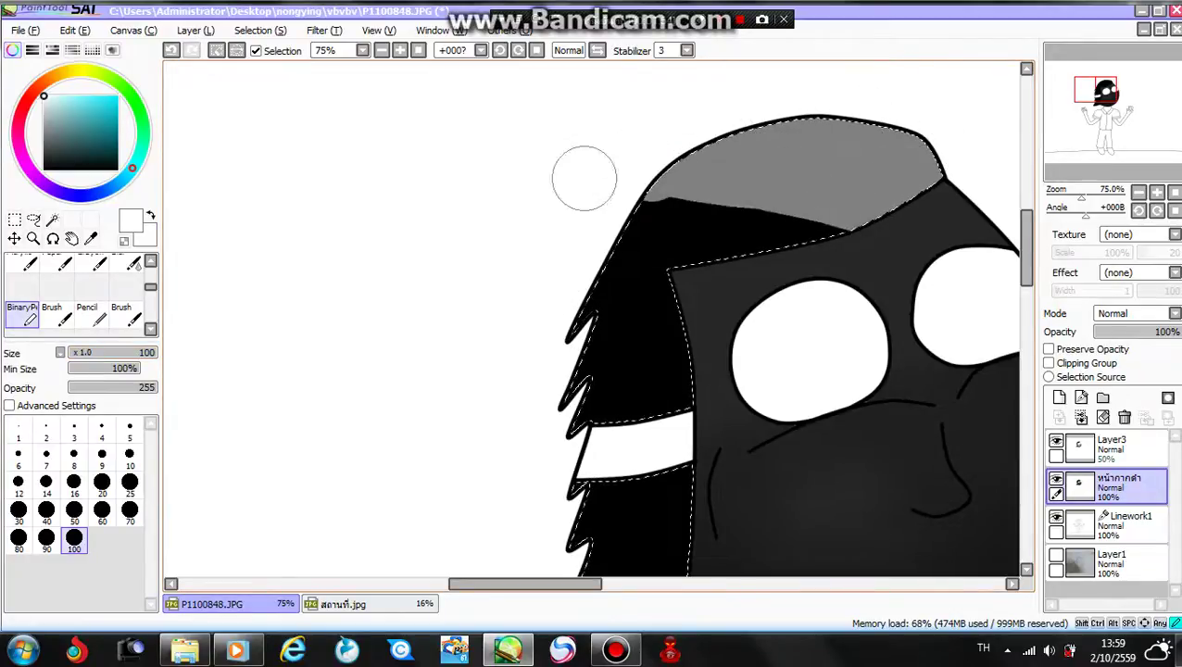
left_click(134, 264)
mouse_move(629, 240)
left_mouse_down()
mouse_move(659, 198)
mouse_move(924, 256)
mouse_move(850, 185)
mouse_move(713, 153)
left_mouse_up()
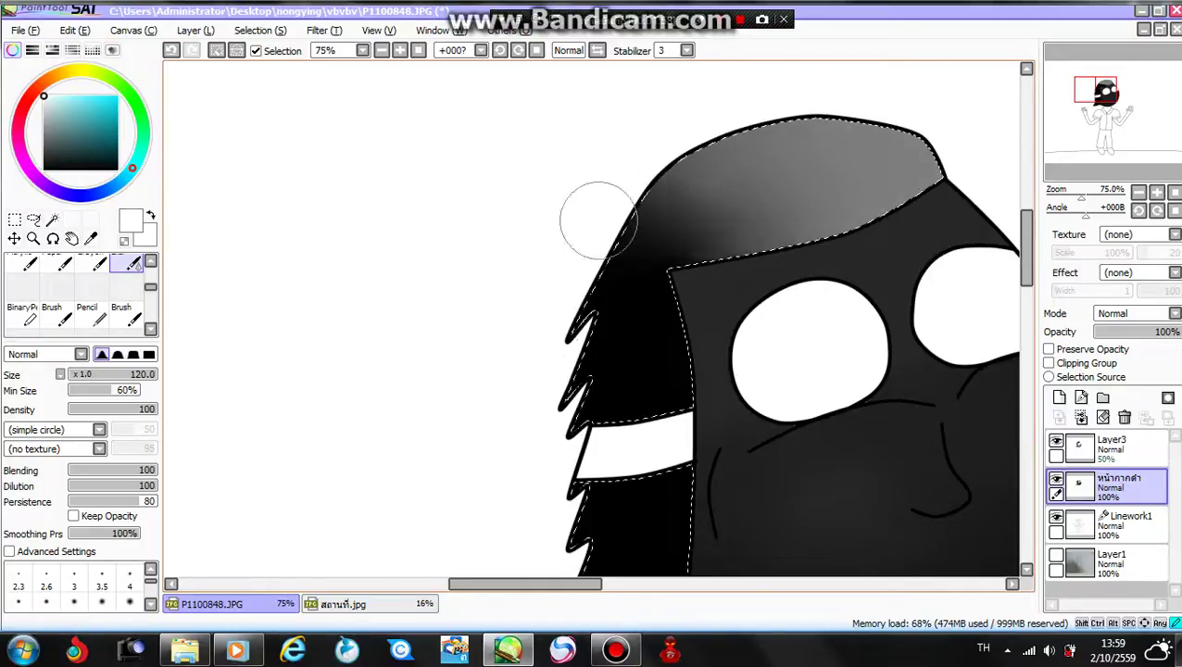
Step: Deselect the hair to check the highlight, and restore the hair selection
scroll(877, 323, "down", 3)
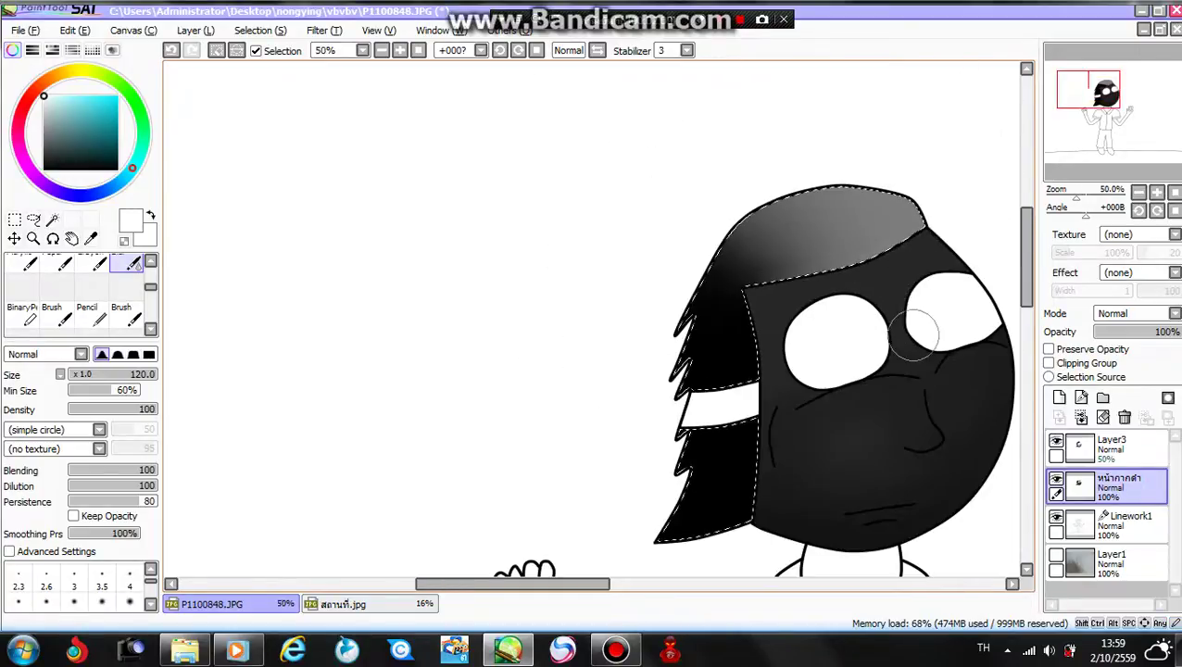
key("ctrl+d")
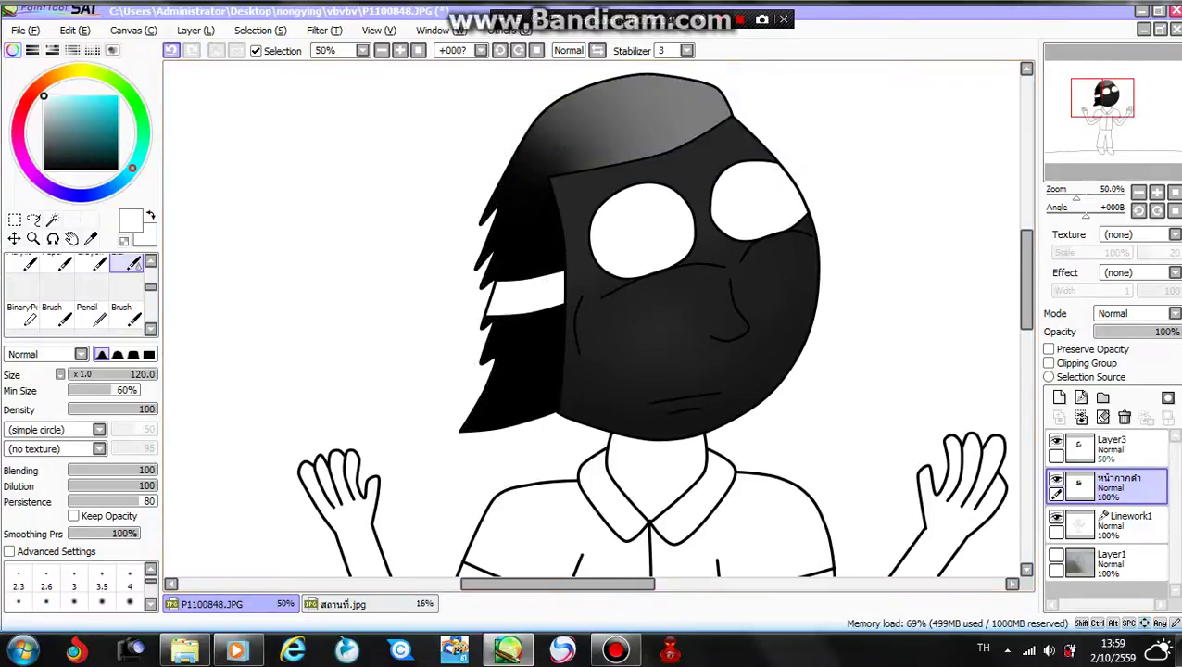
key("ctrl+z")
scroll(451, 222, "up", 3)
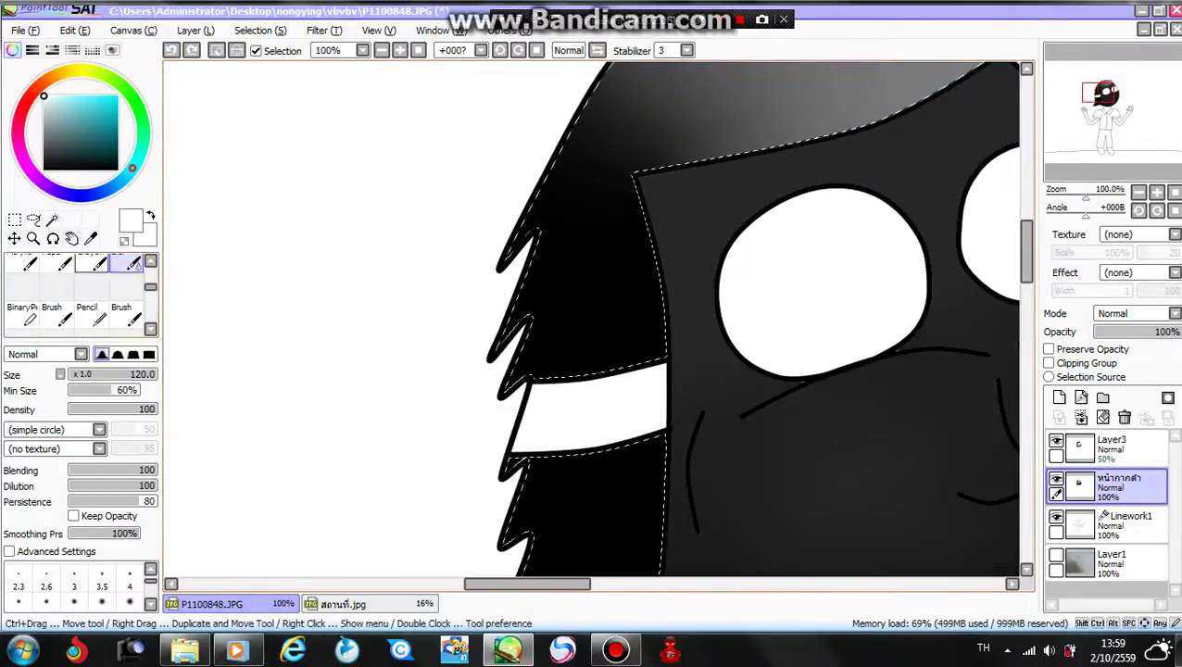
scroll(672, 343, "down", 2)
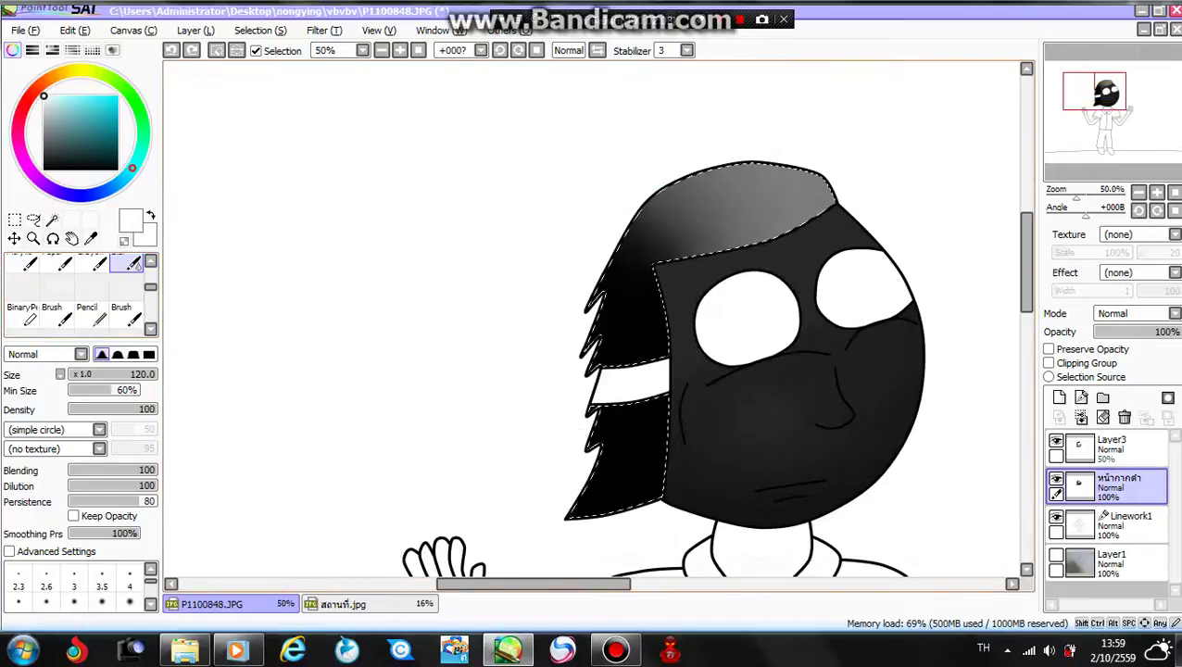
Step: Sample dark grey from สถานที่.jpg and fill the selected hair in P1100848.JPG with it on the หน้ากากดำ layer using the Pencil at size 500
left_click(342, 604)
scroll(379, 252, "up", 3)
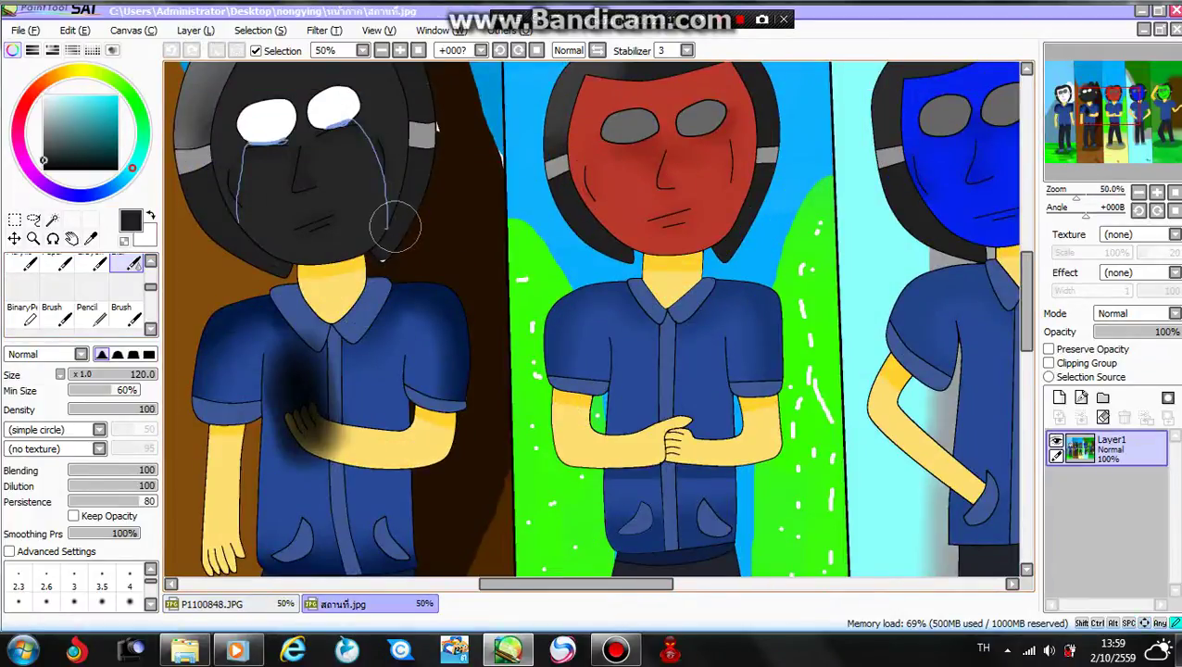
left_click(212, 604)
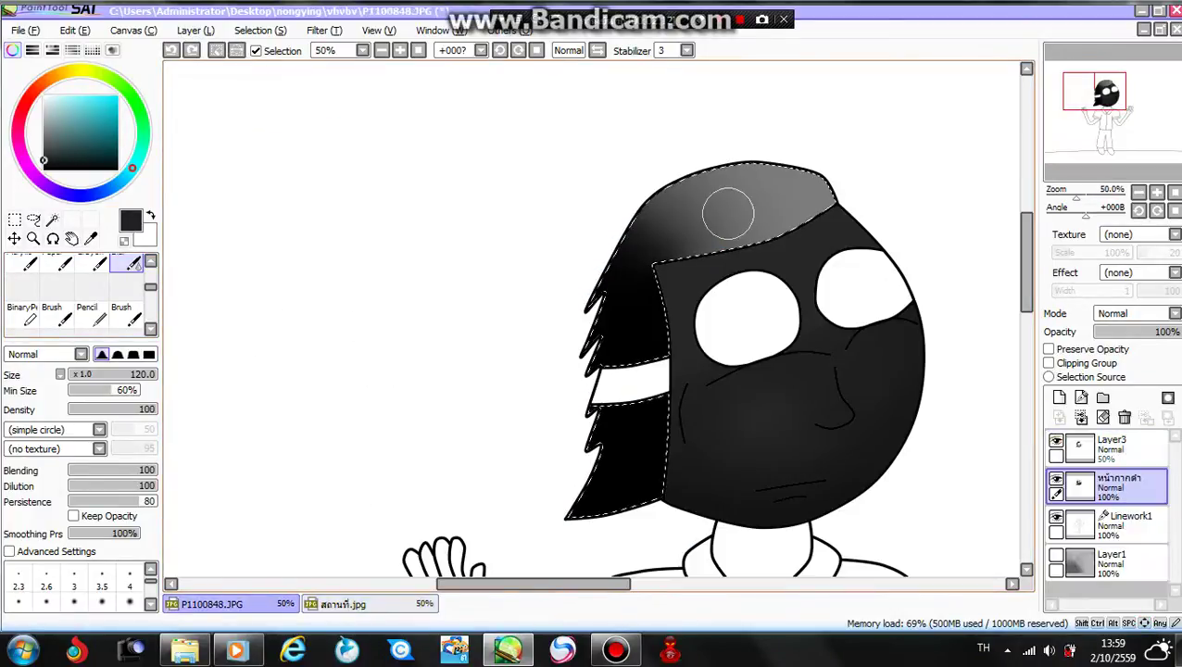
left_click(92, 315)
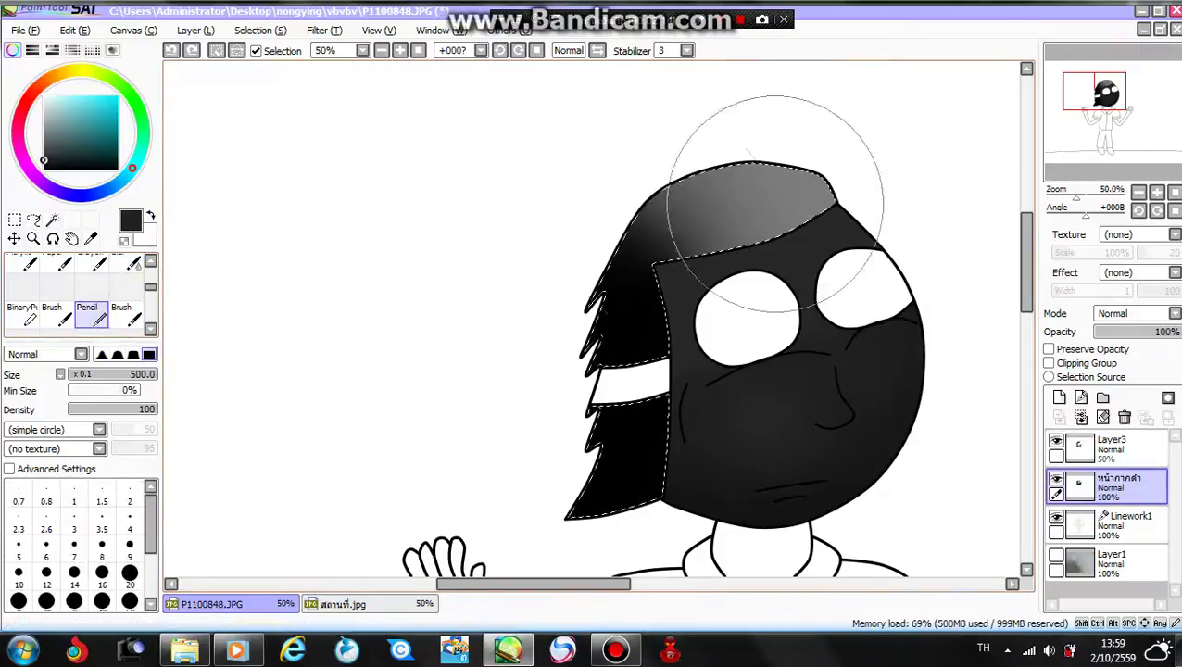
left_click_drag(807, 188, 607, 463)
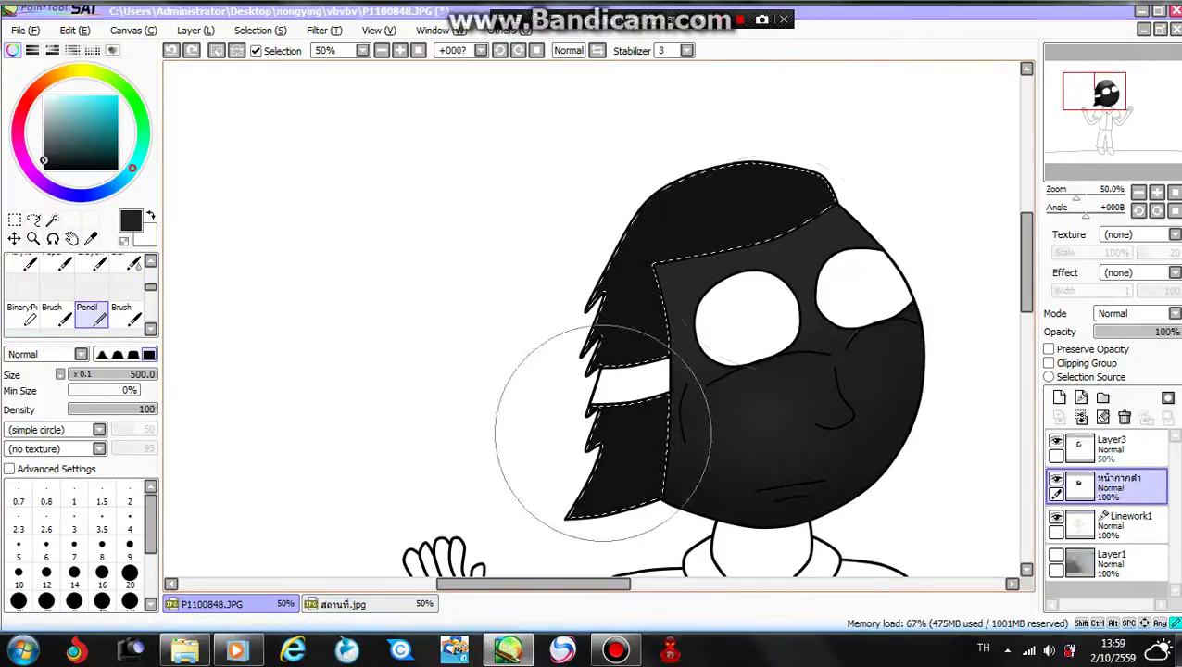
Step: Paint a white highlight band along the upper edge of the hair on Layer3 with the Binary Pen
left_click(1111, 447)
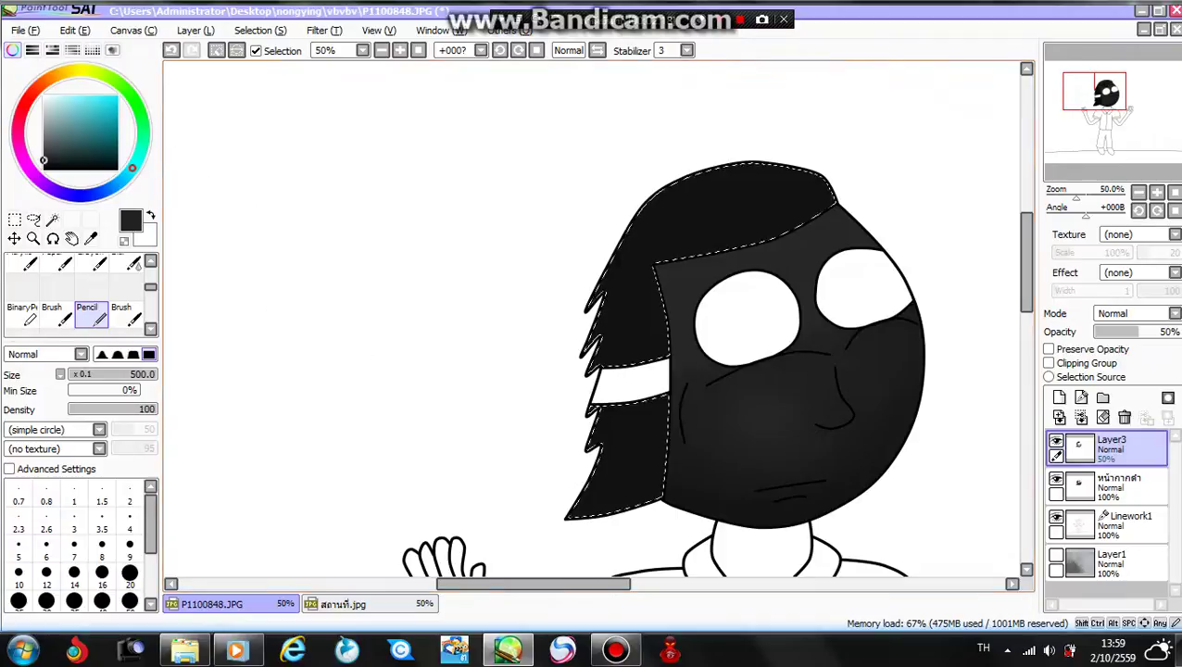
scroll(769, 251, "up", 2)
key("Up")
key("Up")
key("Up")
key("Up")
key("Up")
key("Up")
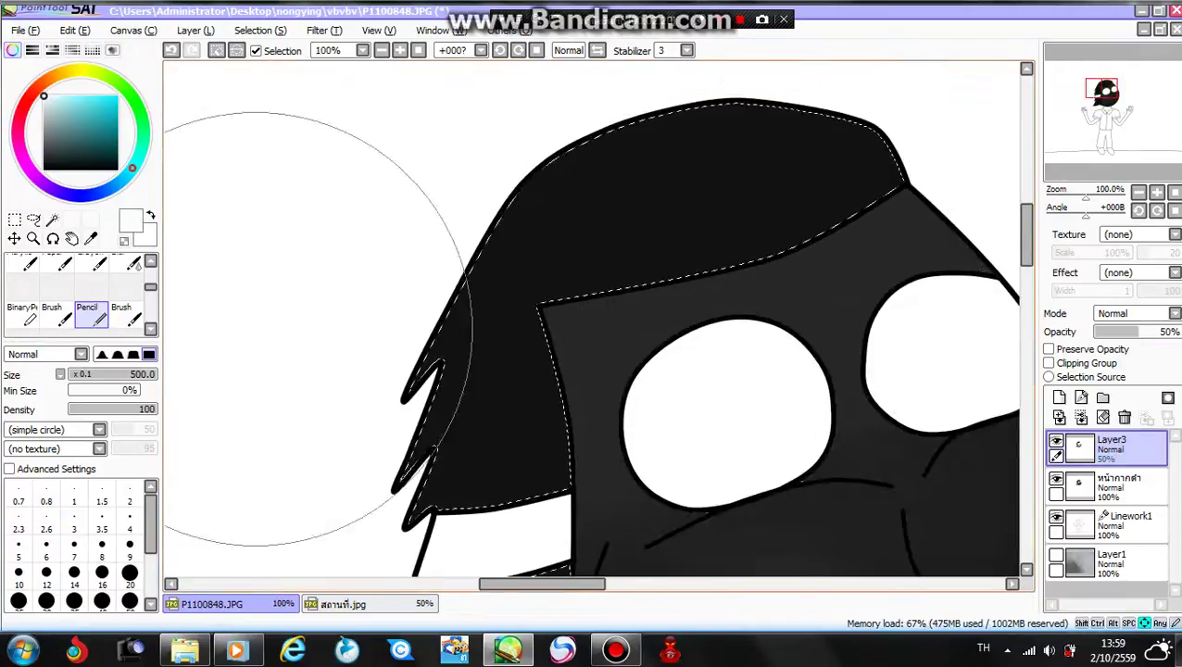
left_click(23, 315)
left_click(869, 320)
mouse_move(864, 319)
left_mouse_down()
mouse_move(566, 298)
mouse_move(790, 261)
left_mouse_up()
Step: Blend the highlight into the dark hair with the blur brush at size 120 and deselect the hair
left_click(134, 264)
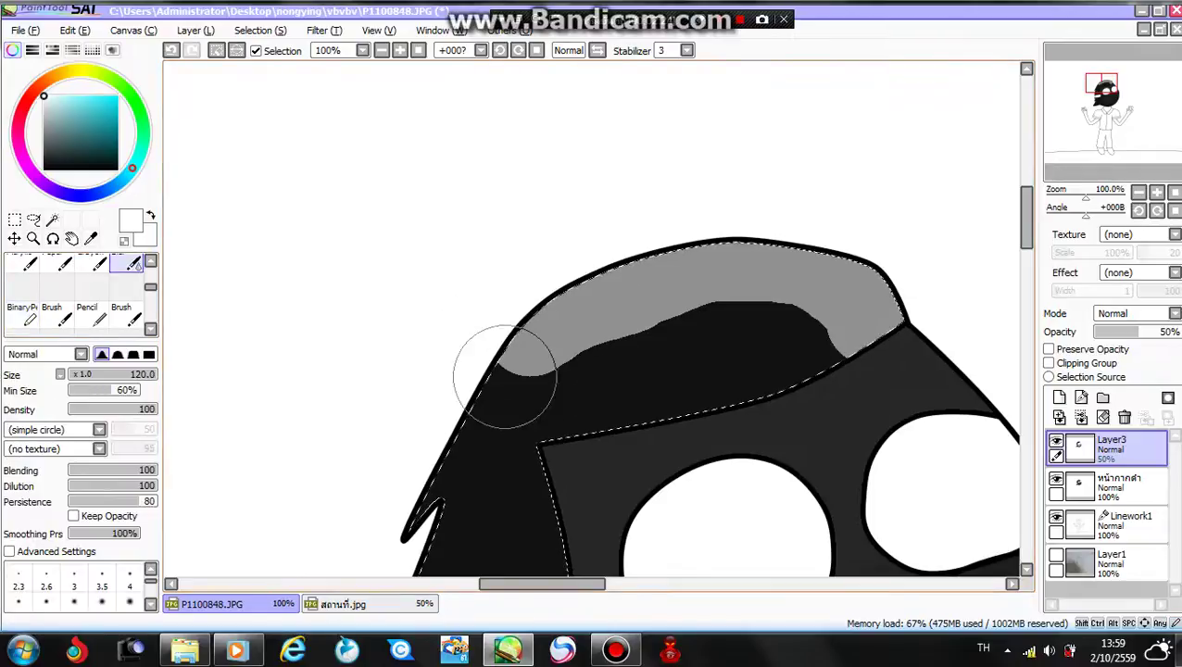
mouse_move(501, 369)
left_mouse_down()
mouse_move(898, 350)
mouse_move(700, 288)
mouse_move(486, 380)
mouse_move(903, 333)
mouse_move(512, 298)
mouse_move(904, 258)
left_mouse_up()
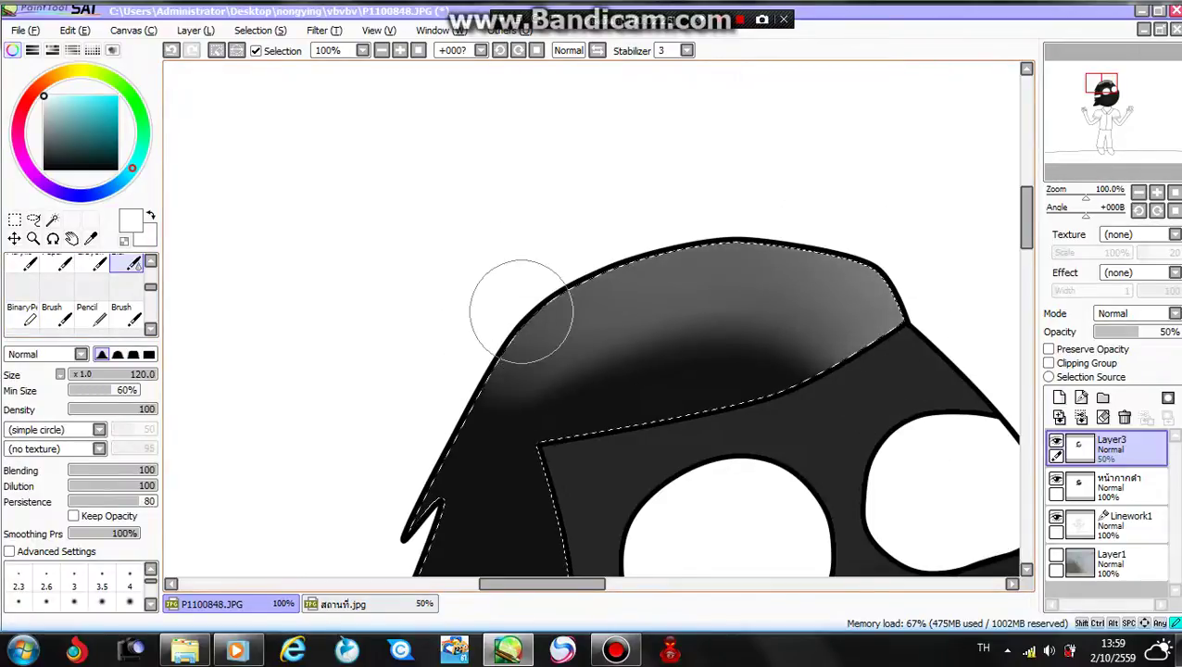
left_click_drag(521, 312, 534, 393)
mouse_move(546, 275)
left_mouse_down()
mouse_move(449, 480)
mouse_move(554, 419)
mouse_move(704, 400)
mouse_move(794, 312)
mouse_move(557, 378)
left_mouse_up()
key("ctrl+d")
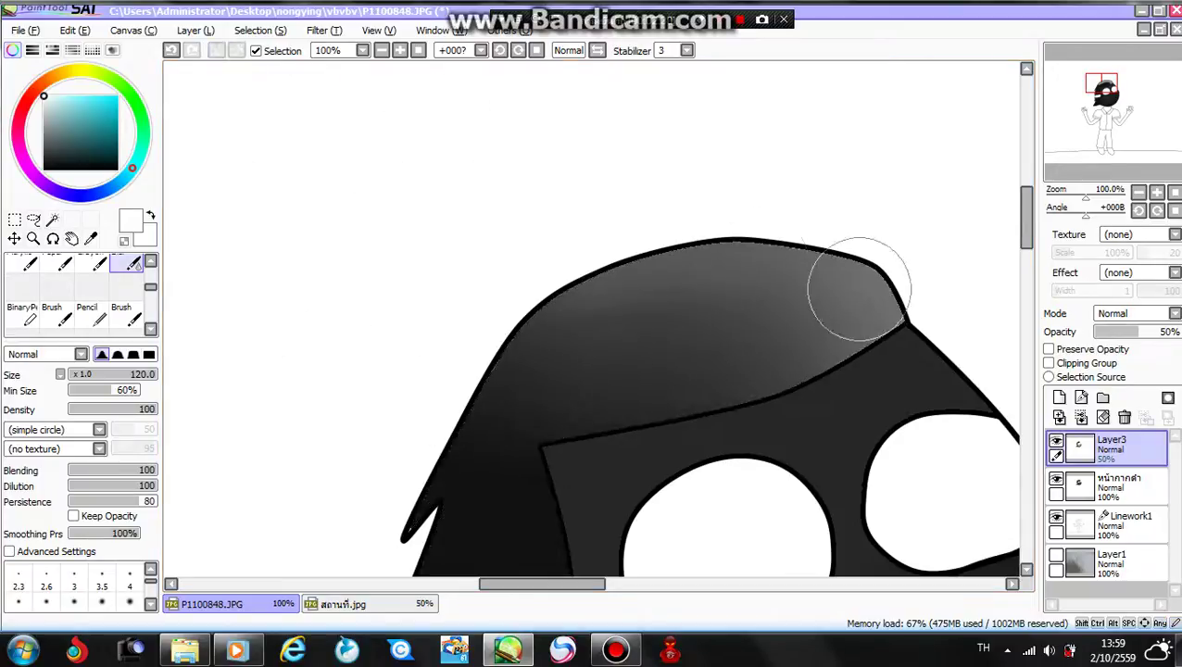
Step: Examine the shaded head and compare it with the masked characters in สถานที่.jpg
scroll(896, 375, "down", 1)
key("Down")
key("Down")
key("Down")
key("Down")
key("Down")
key("Down")
key("Down")
key("Down")
key("Right")
scroll(875, 417, "down", 2)
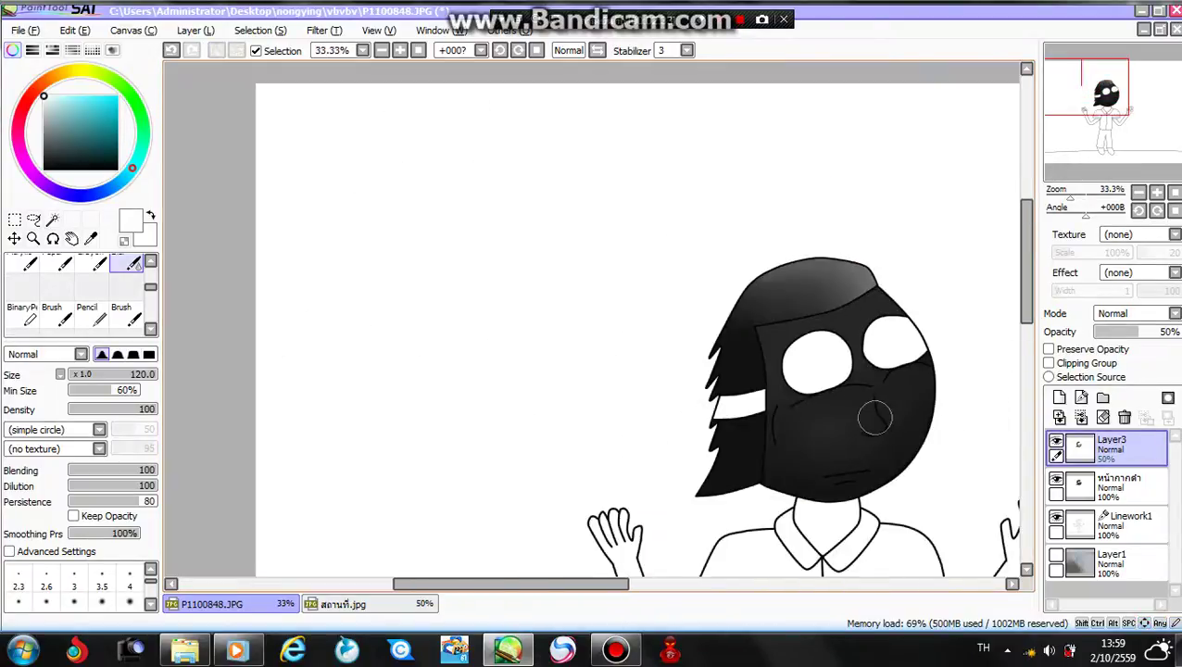
key("Down")
key("Down")
key("Down")
key("Down")
key("Right")
key("Right")
key("Right")
key("Right")
left_click(370, 604)
scroll(449, 171, "up", 2)
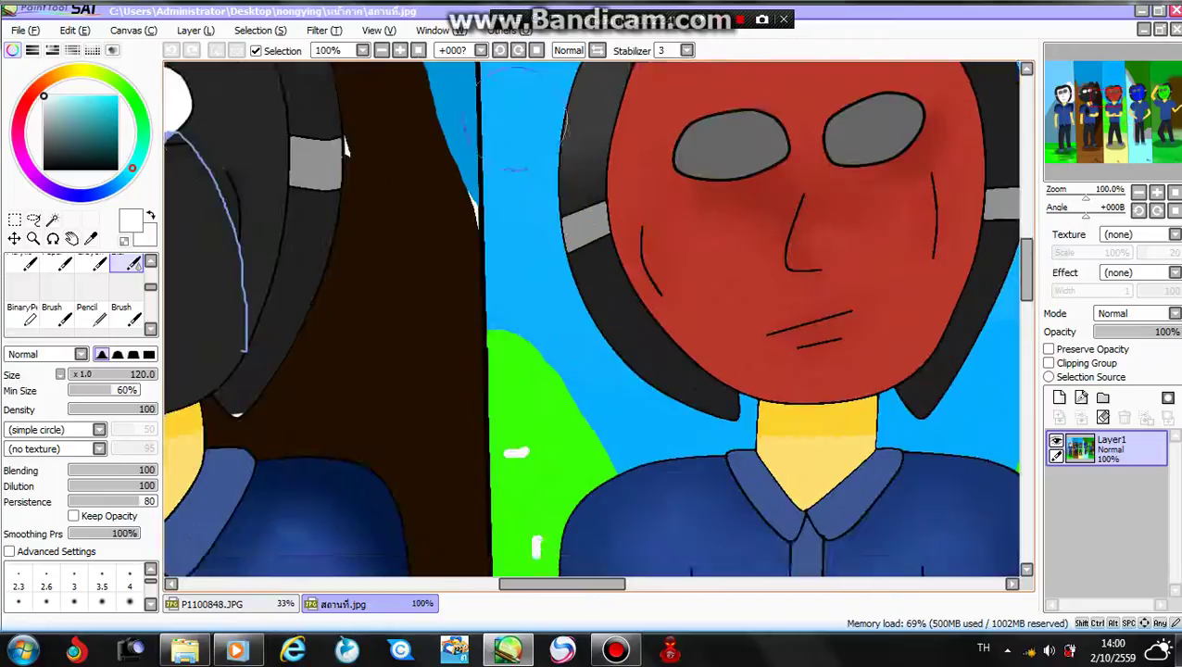
key("Up")
scroll(211, 245, "down", 1)
left_click(213, 604)
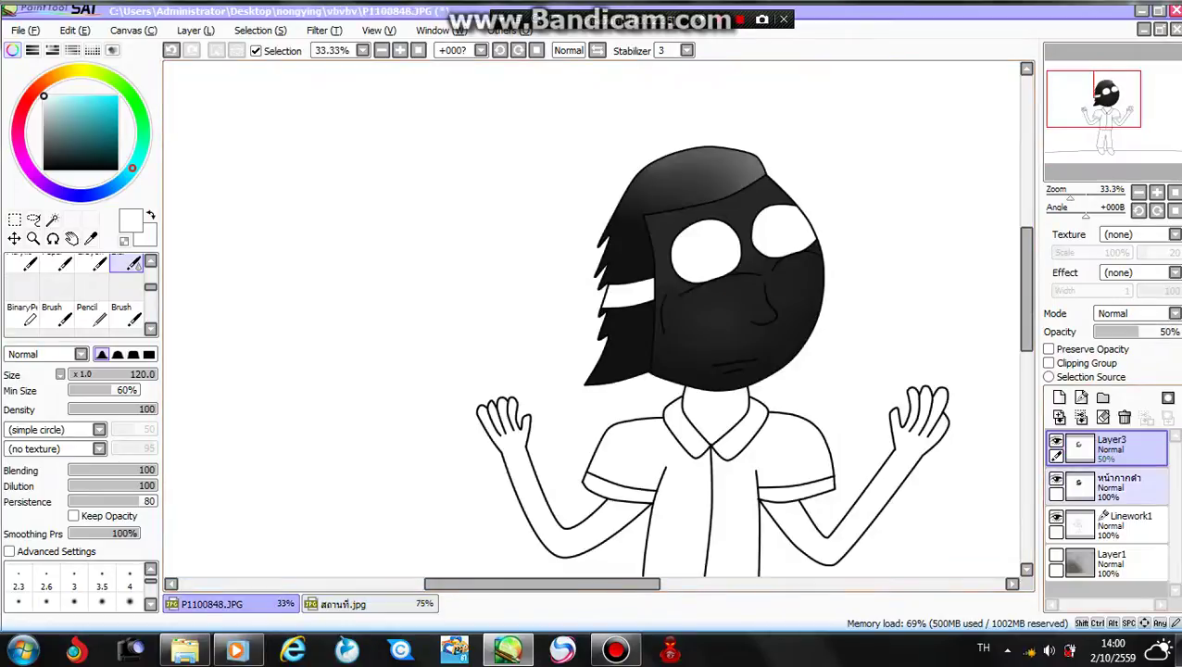
Step: Show Layer1 and fill both eyes with white on the หน้ากากดำ layer, using a Magic Wand selection and the Pencil at size 500
left_click(1055, 555)
left_click(1118, 486)
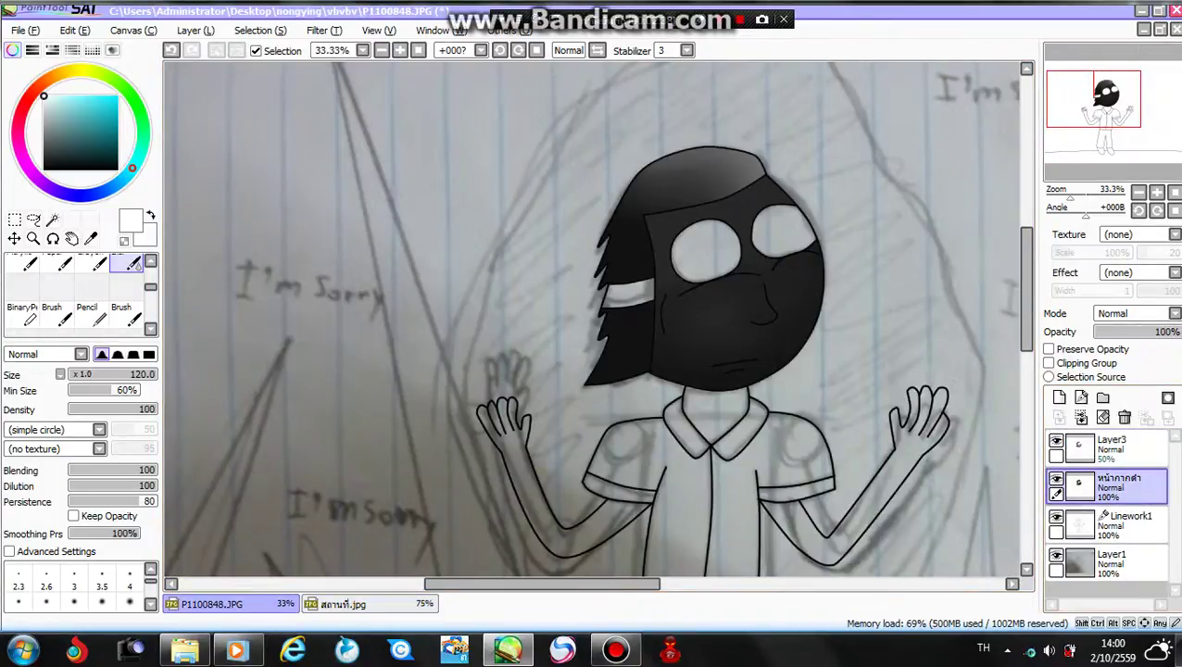
left_click(52, 219)
left_click(705, 251)
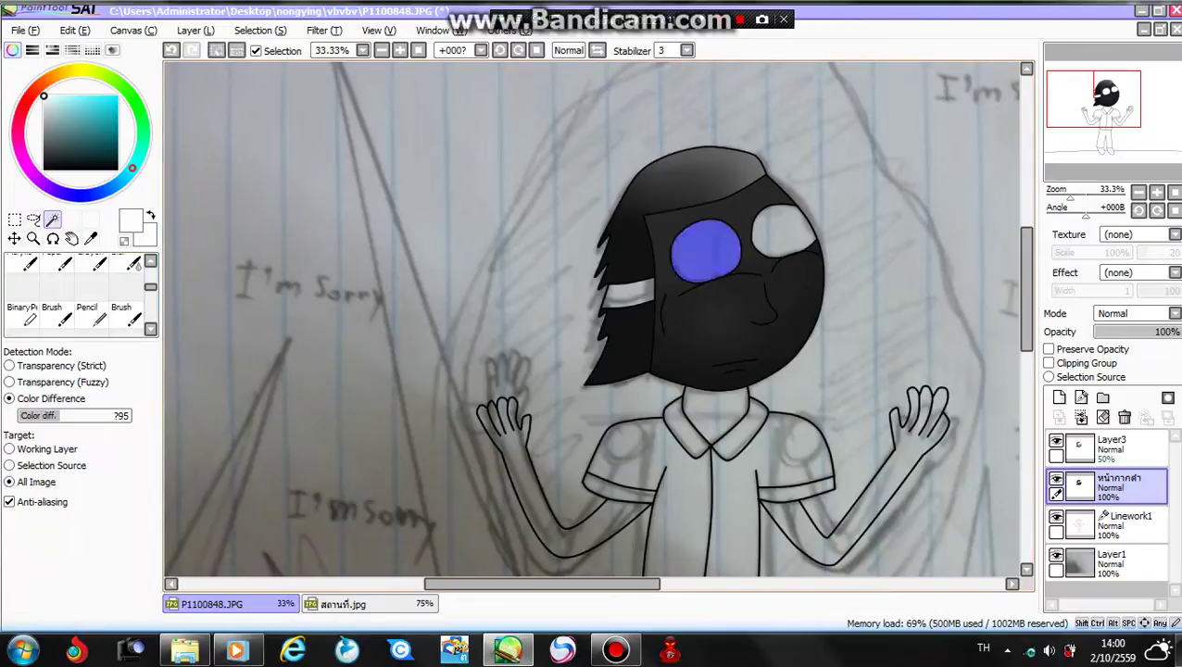
left_click(782, 232)
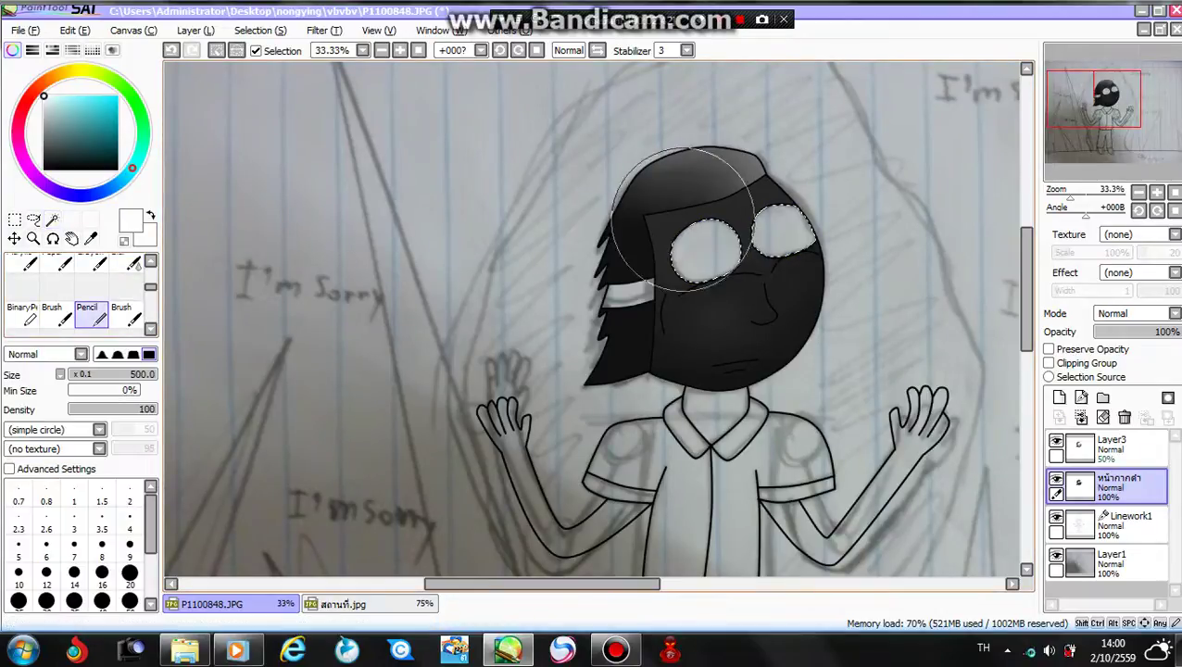
scroll(731, 294, "up", 3)
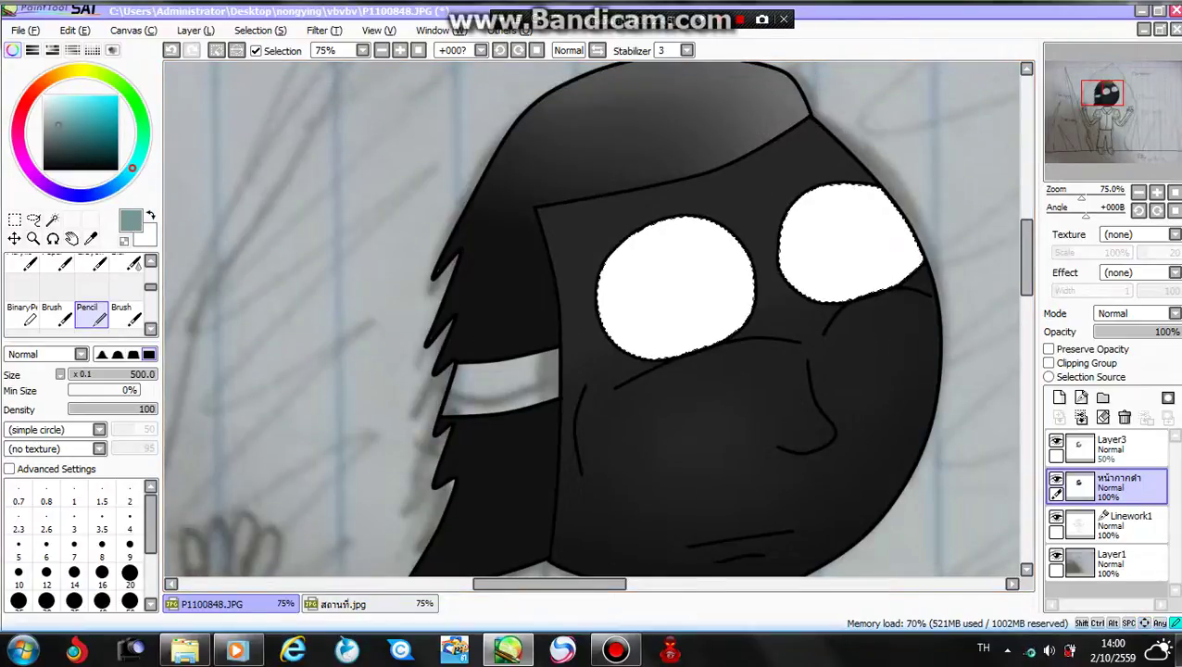
Step: Paint a light grey rim inside both selected eyes with the Binary Pen at size 100, leaving the centres white
left_click(92, 51)
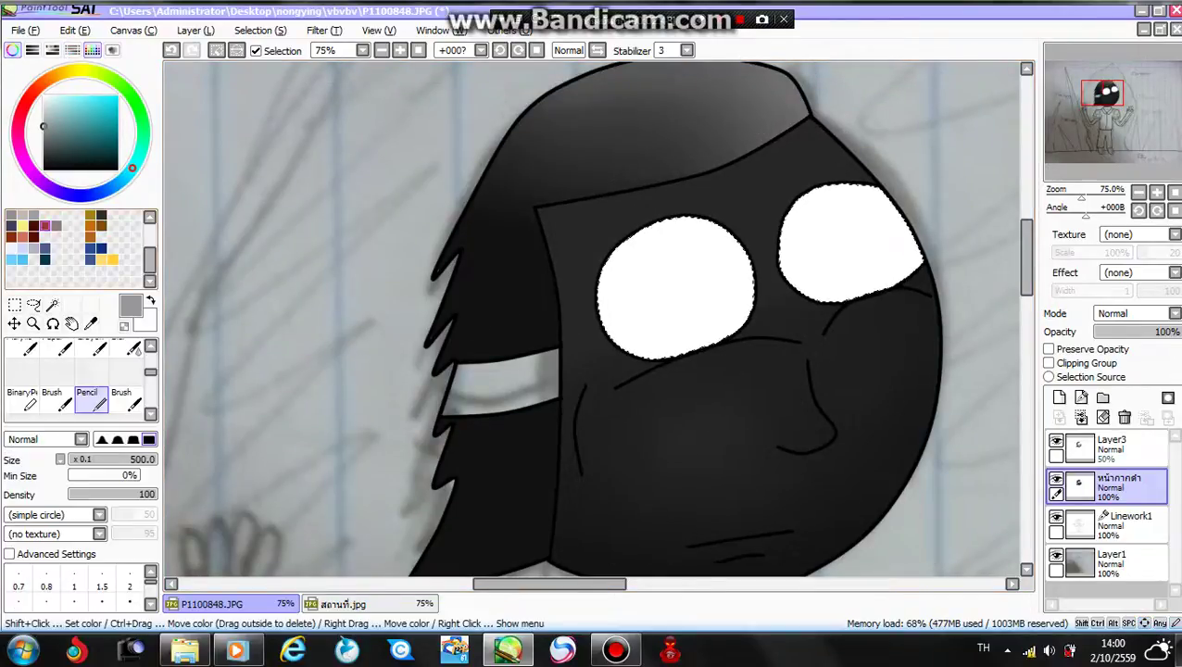
left_click(23, 215)
left_click(21, 396)
scroll(805, 264, "up", 2)
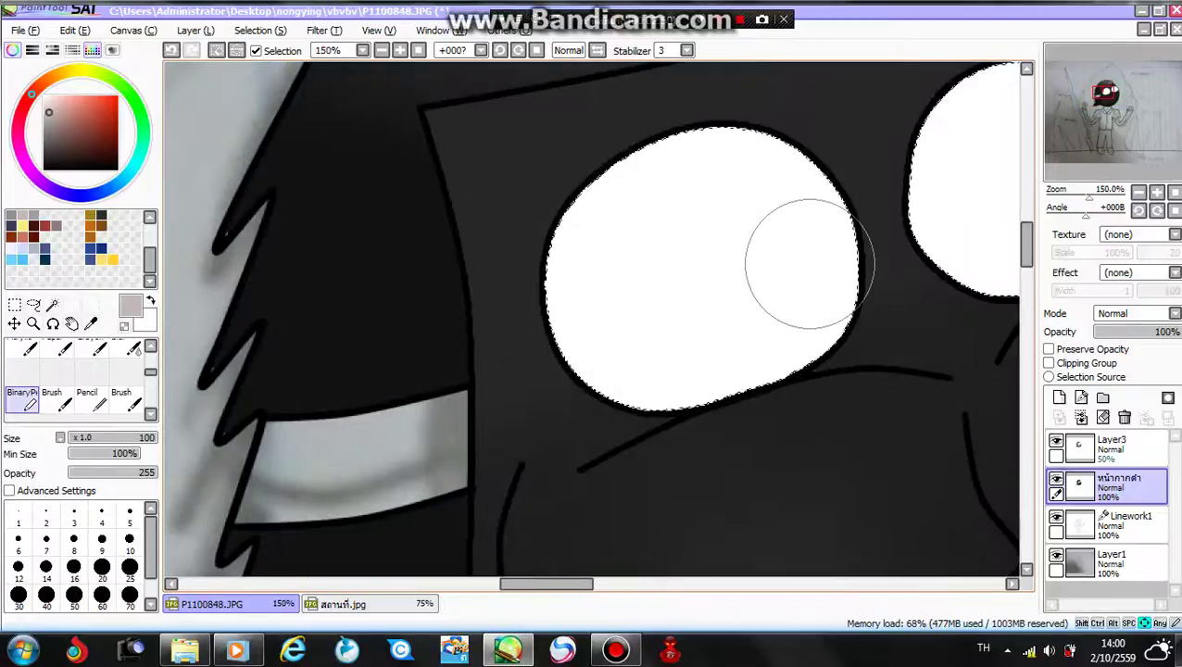
key("Right")
mouse_move(788, 247)
left_mouse_down()
mouse_move(737, 190)
mouse_move(552, 183)
mouse_move(554, 362)
mouse_move(775, 293)
left_mouse_up()
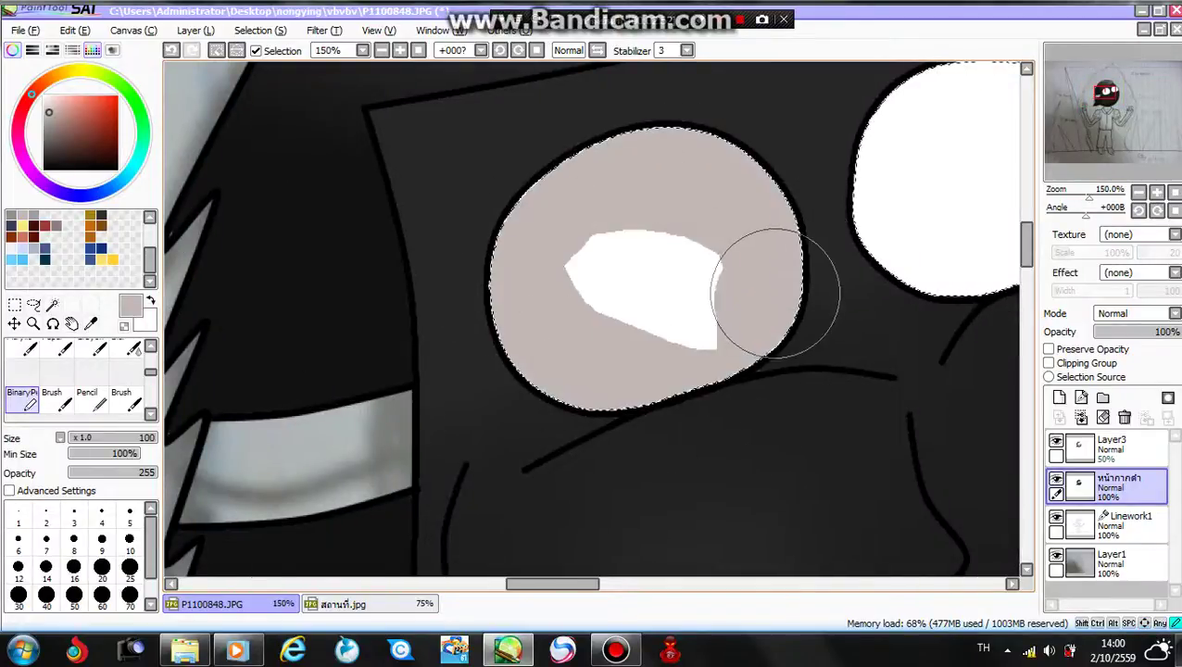
key("Right")
key("Right")
key("Right")
key("Right")
key("Right")
key("Right")
key("Right")
key("ctrl+z")
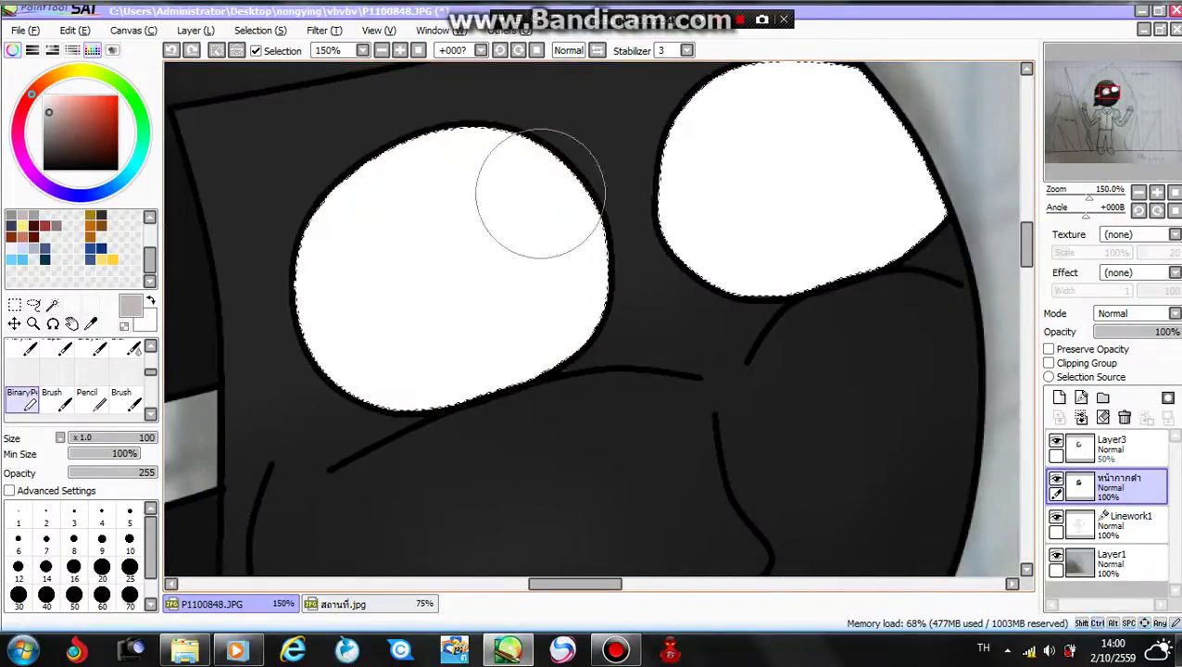
mouse_move(541, 188)
left_mouse_down()
mouse_move(301, 266)
mouse_move(332, 378)
mouse_move(550, 331)
mouse_move(551, 219)
mouse_move(845, 92)
mouse_move(730, 106)
mouse_move(723, 233)
mouse_move(917, 254)
mouse_move(936, 119)
left_mouse_up()
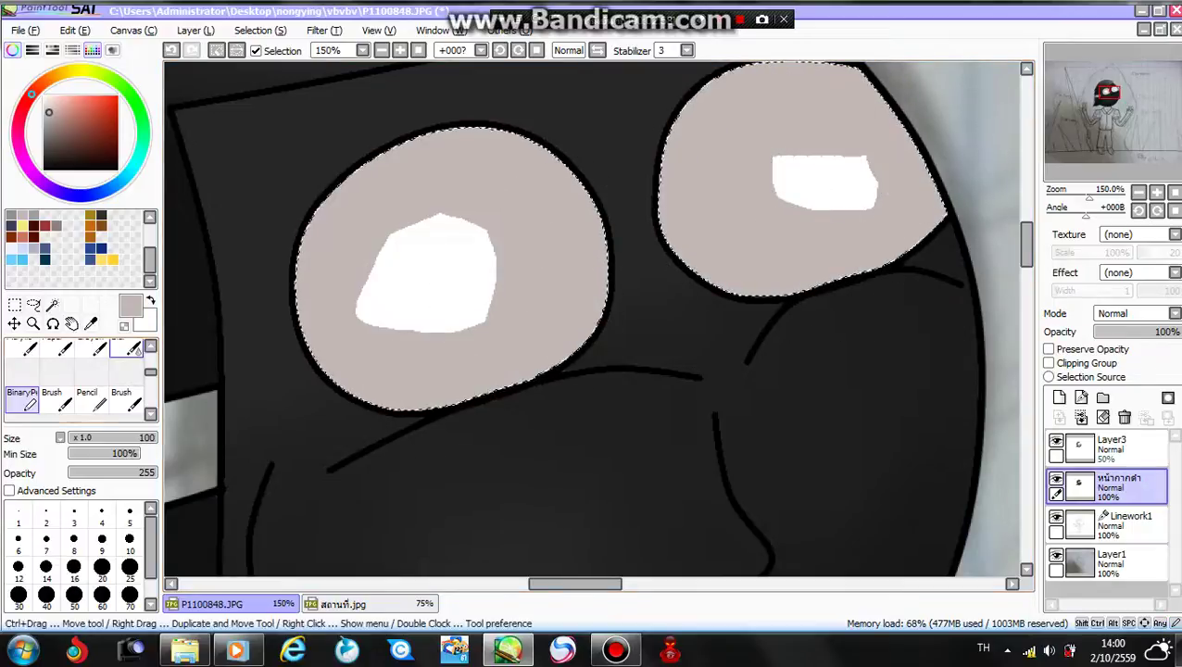
Step: Blend the grey rims into the white centres of both eyes with the blur brush at size 120 and deselect
left_click(134, 348)
mouse_move(546, 251)
left_mouse_down()
mouse_move(427, 337)
mouse_move(416, 271)
left_mouse_up()
mouse_move(812, 172)
left_mouse_down()
mouse_move(791, 205)
mouse_move(671, 191)
left_mouse_up()
left_click(216, 51)
scroll(542, 294, "down", 3)
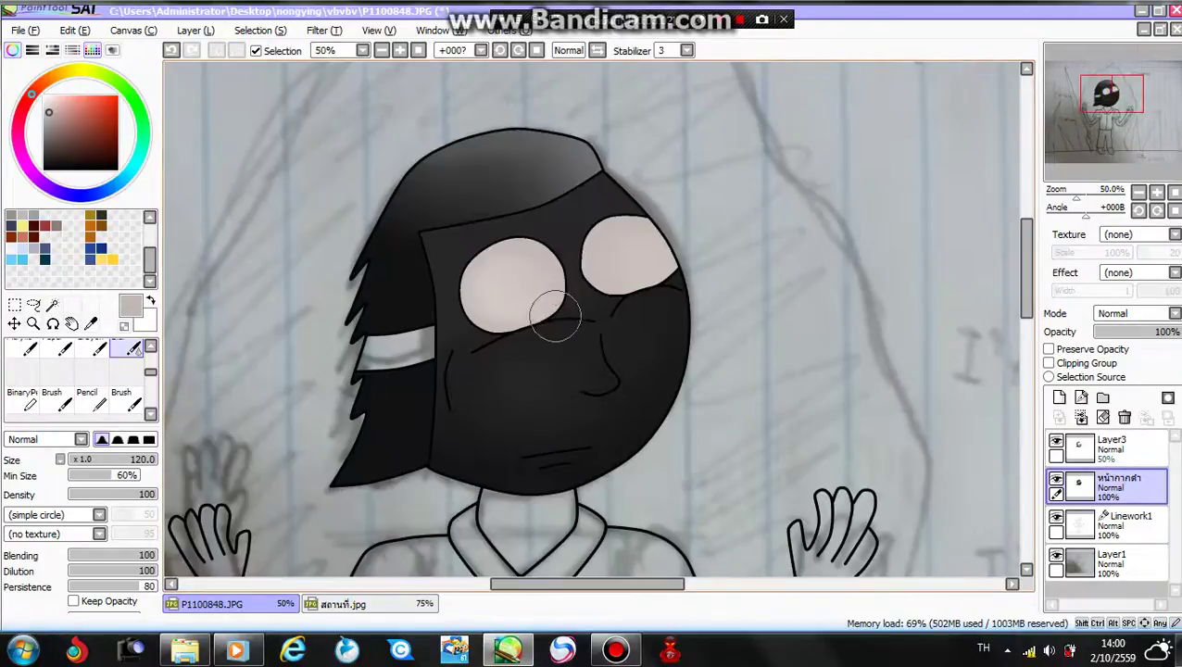
Step: Sample the light yellow skin colour from the black-masked character's neck in สถานที่.jpg and return to P1100848.JPG
key("Down")
scroll(417, 324, "down", 5)
key("minus")
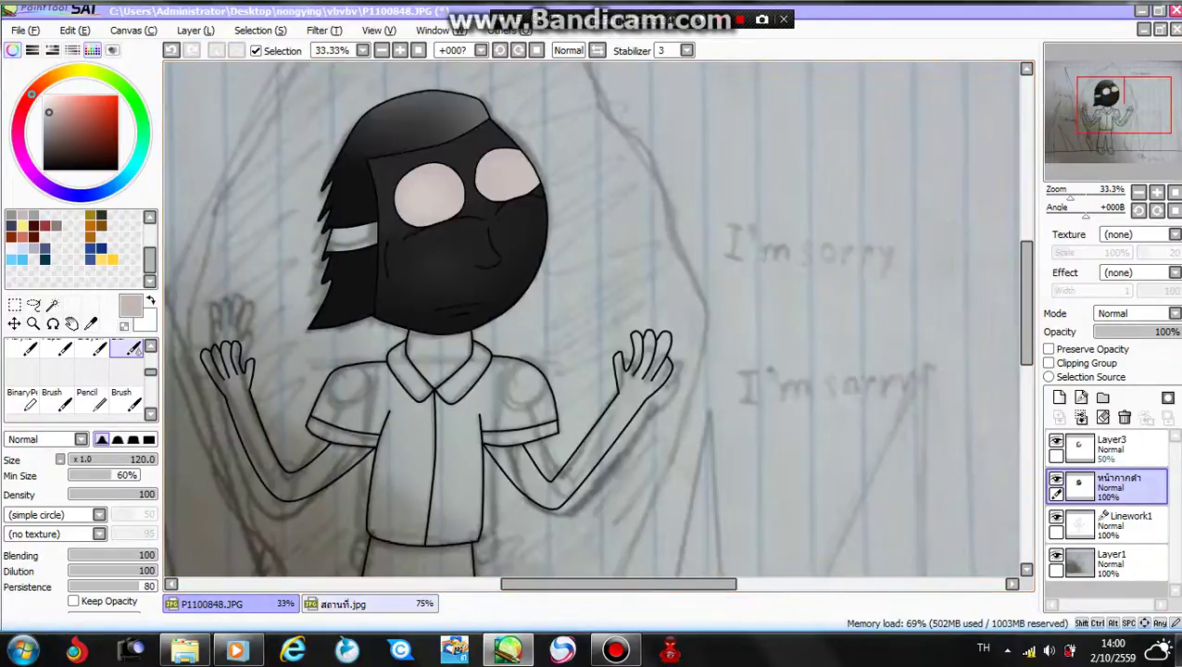
left_click(370, 604)
scroll(421, 481, "down", 2)
key("Left")
key("Left")
key("Left")
key("Left")
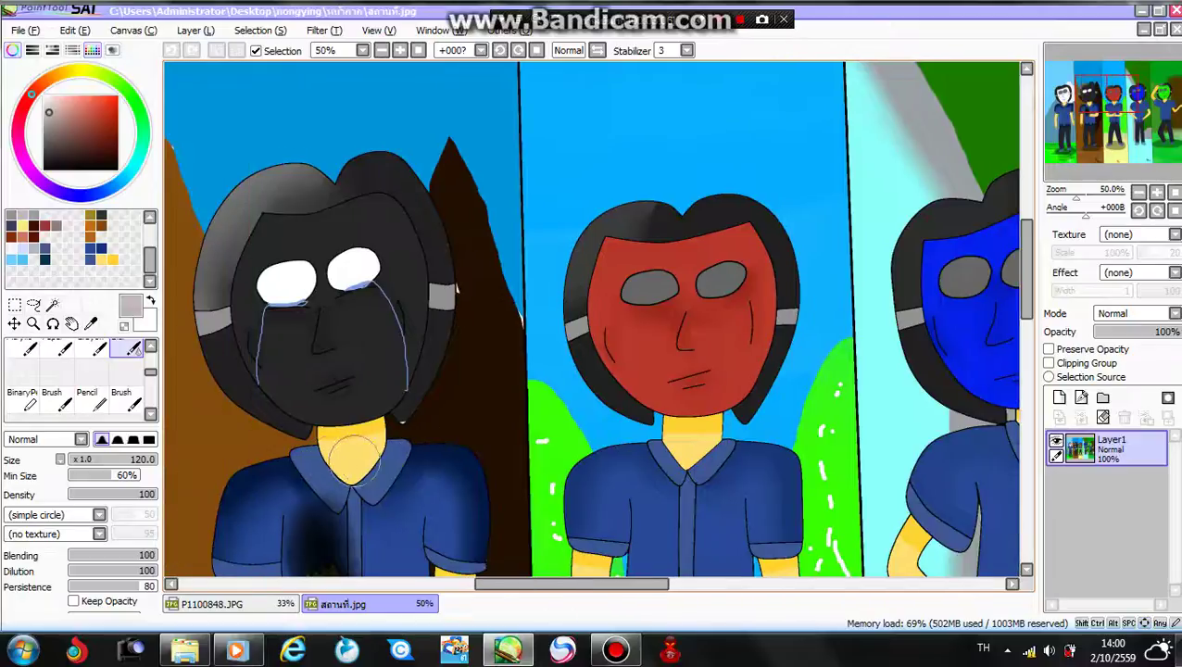
right_click(355, 460)
left_click(274, 603)
Step: Hide Layer1 and select the neck and both arms including the hands with the Magic Wand
scroll(352, 533, "down", 1)
key("Left")
key("Left")
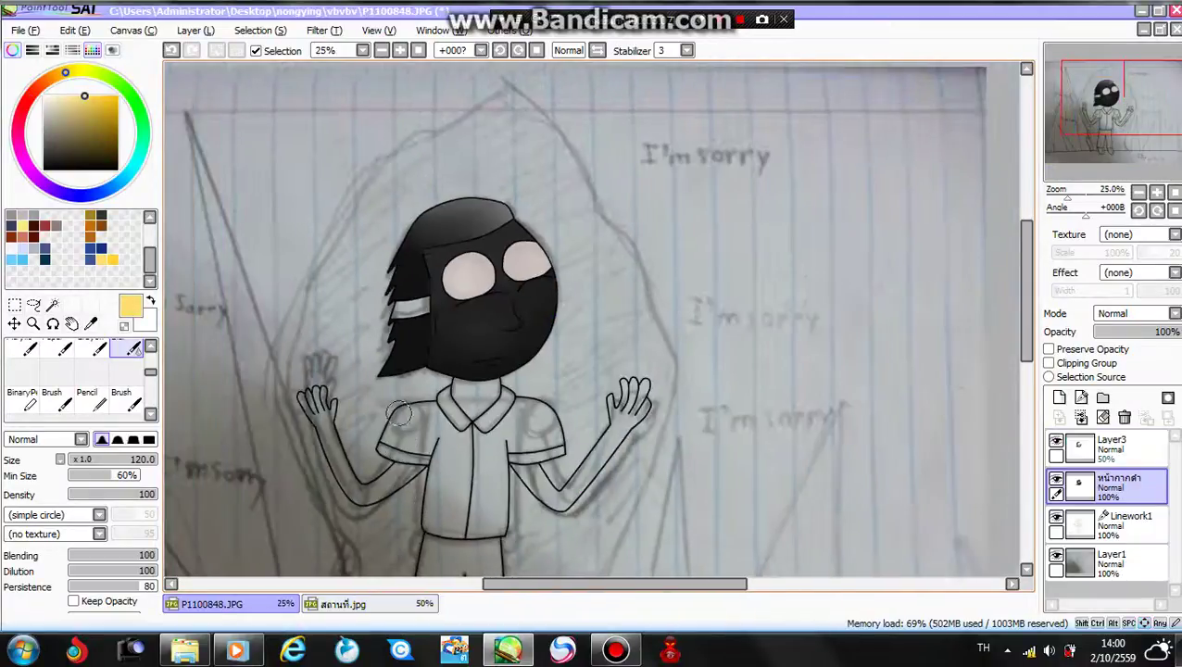
scroll(397, 414, "left", 3)
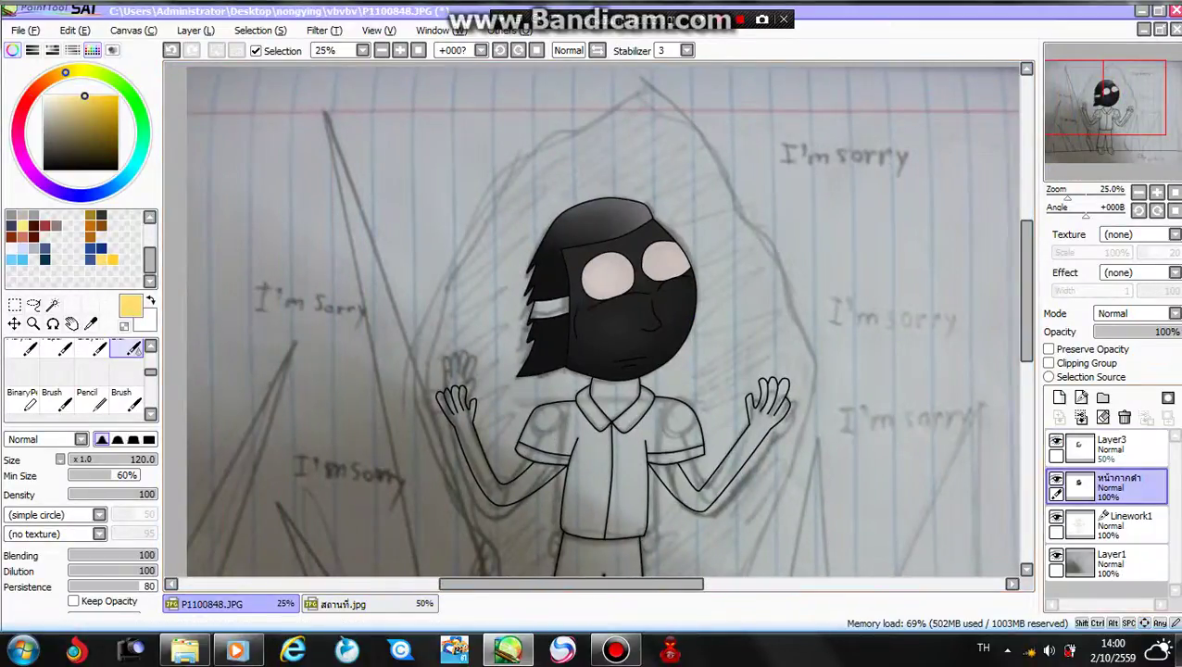
left_click(1056, 554)
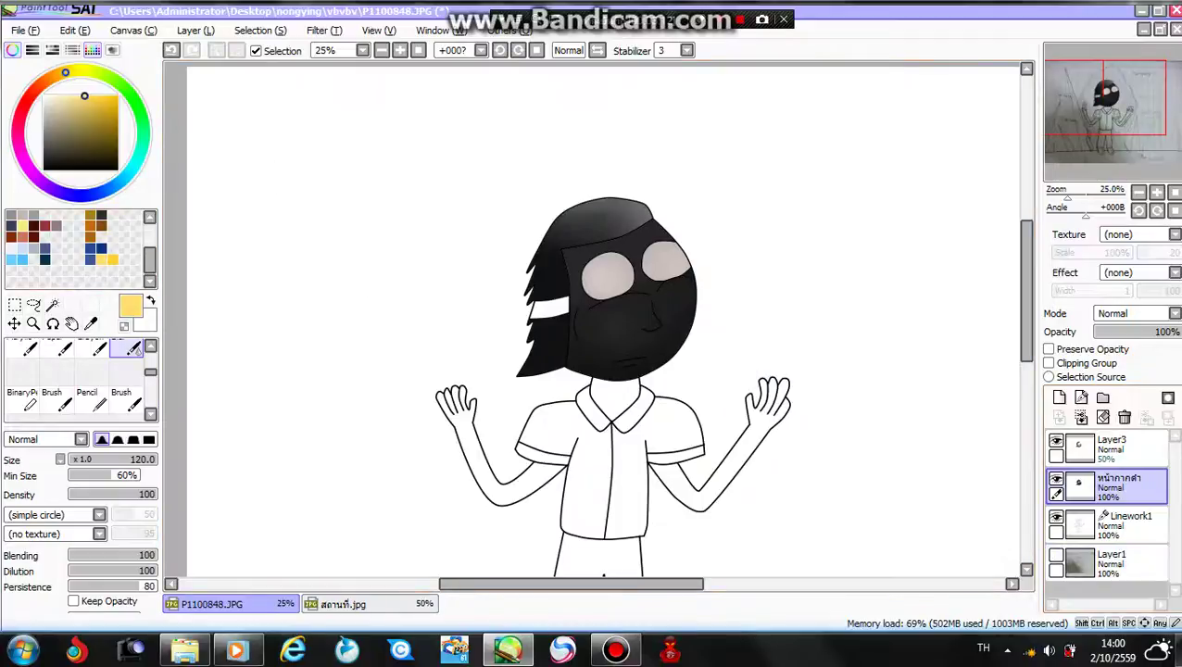
left_click(52, 304)
scroll(394, 389, "up", 1)
left_click(690, 400)
left_click(497, 461)
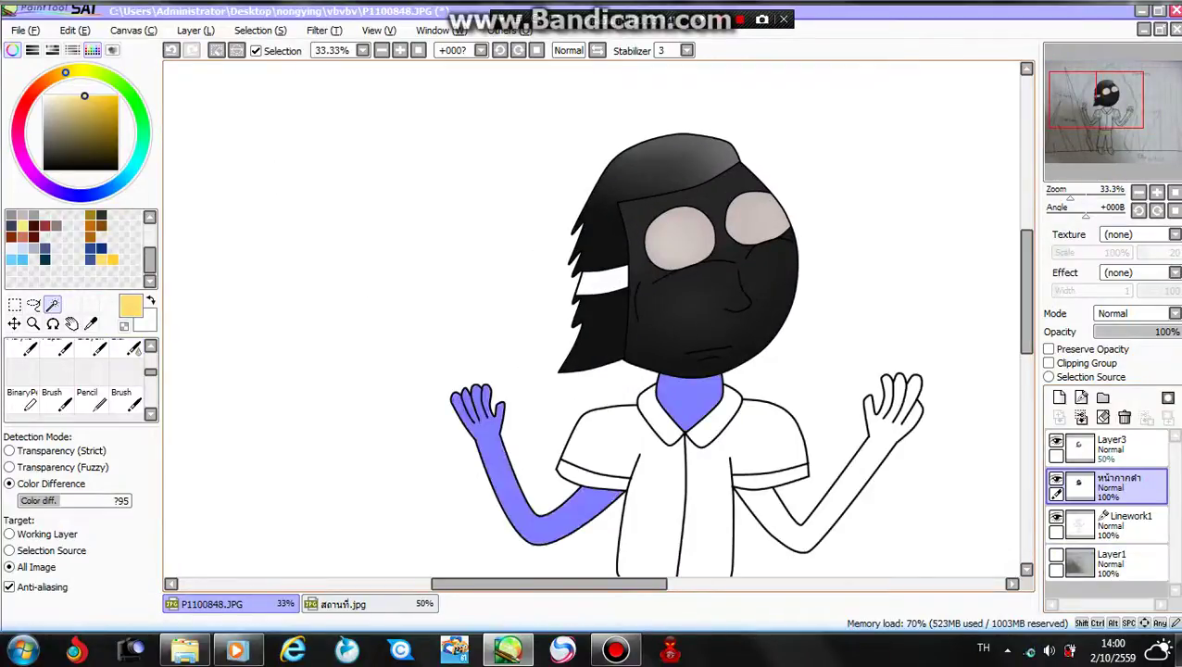
left_click(846, 482)
key("Down")
key("Up")
key("Right")
key("Right")
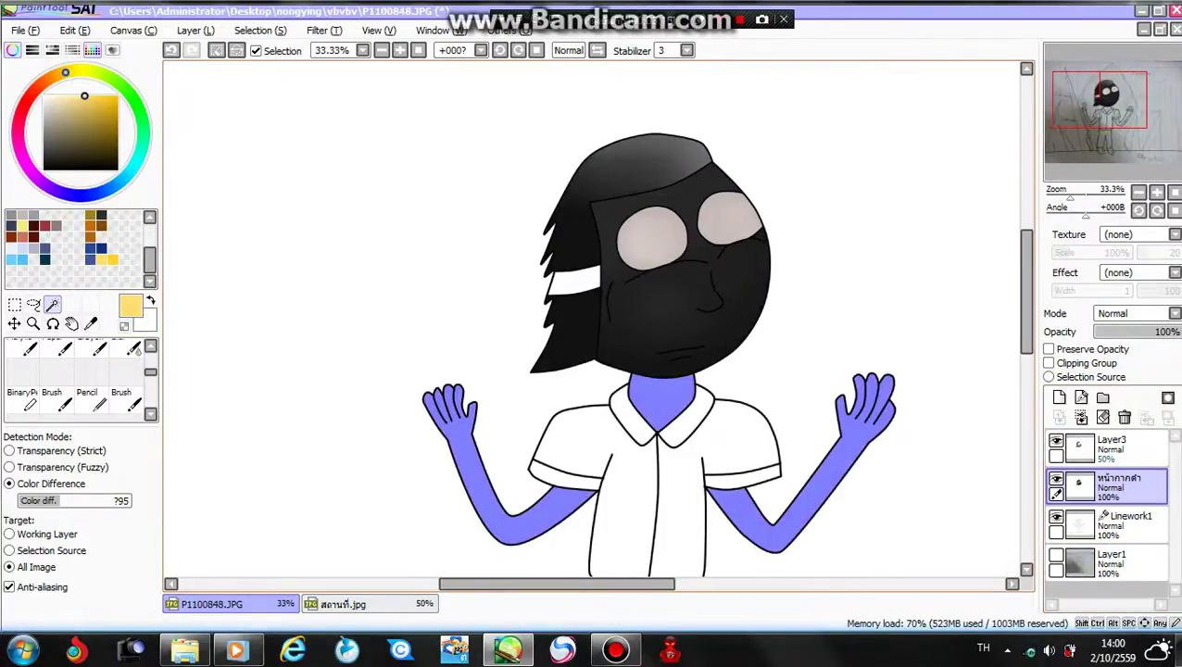
Step: Fill the selected neck, arms and hands with the light yellow on the หน้ากากดำ layer, using the Pencil at size 500
left_click(91, 399)
mouse_move(371, 389)
left_mouse_down()
mouse_move(535, 517)
mouse_move(737, 378)
left_mouse_up()
left_click_drag(729, 521, 677, 513)
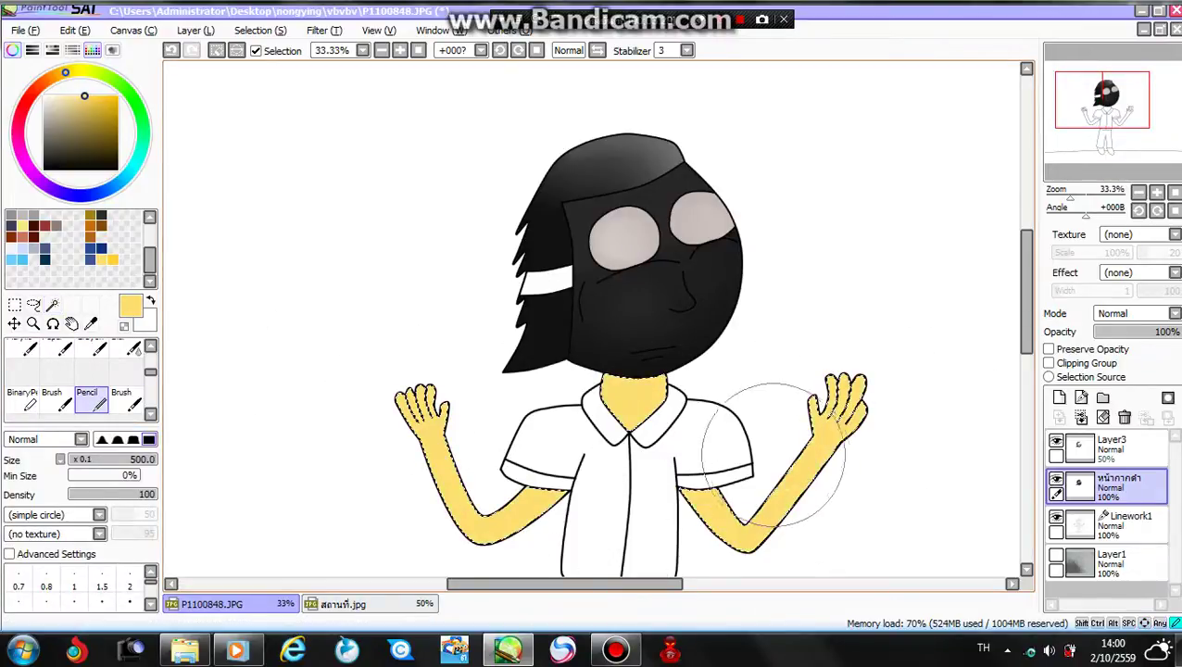
Step: Sample the darker yellow skin shade from the black-masked character's neck in สถานที่.jpg and return to P1100848.JPG
key("Down")
left_click(391, 604)
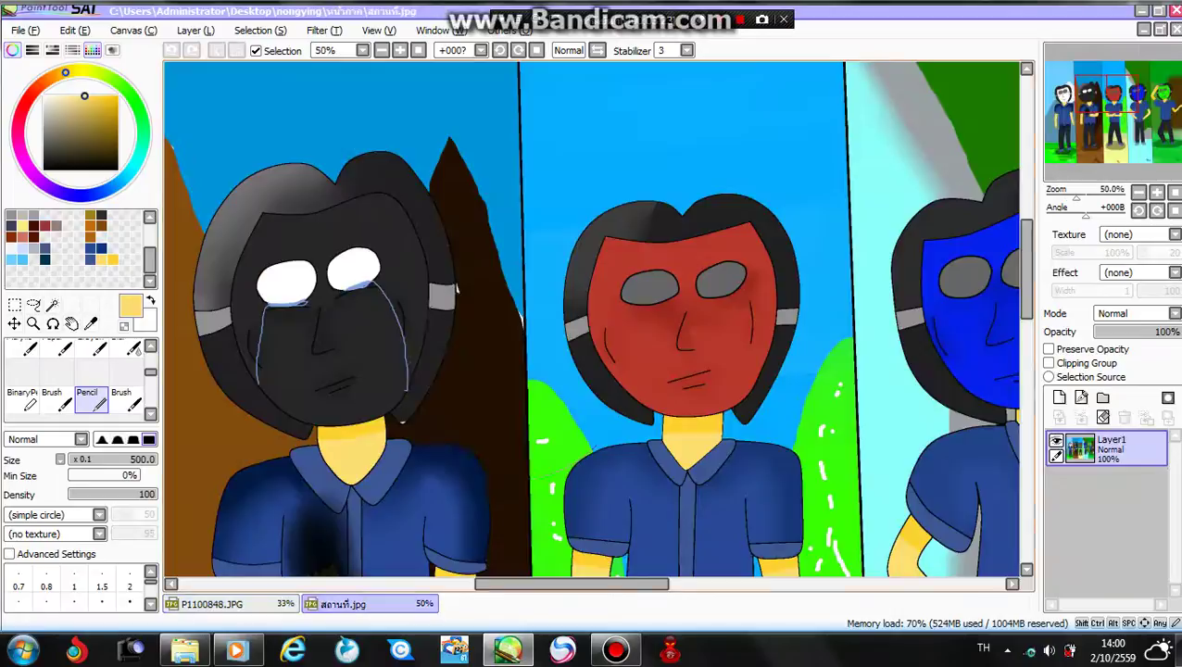
right_click(348, 432)
left_click(231, 604)
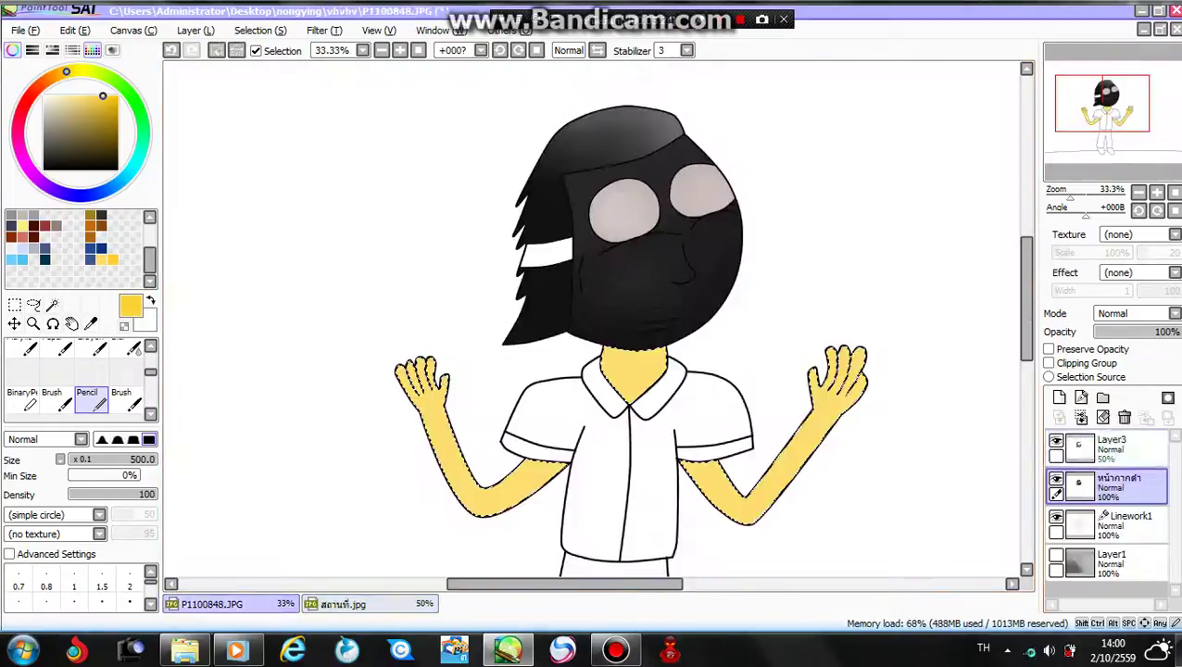
Step: Paint darker yellow shadows under the chin and below both sleeves on Layer3 with the Binary Pen at size 100
left_click(1111, 447)
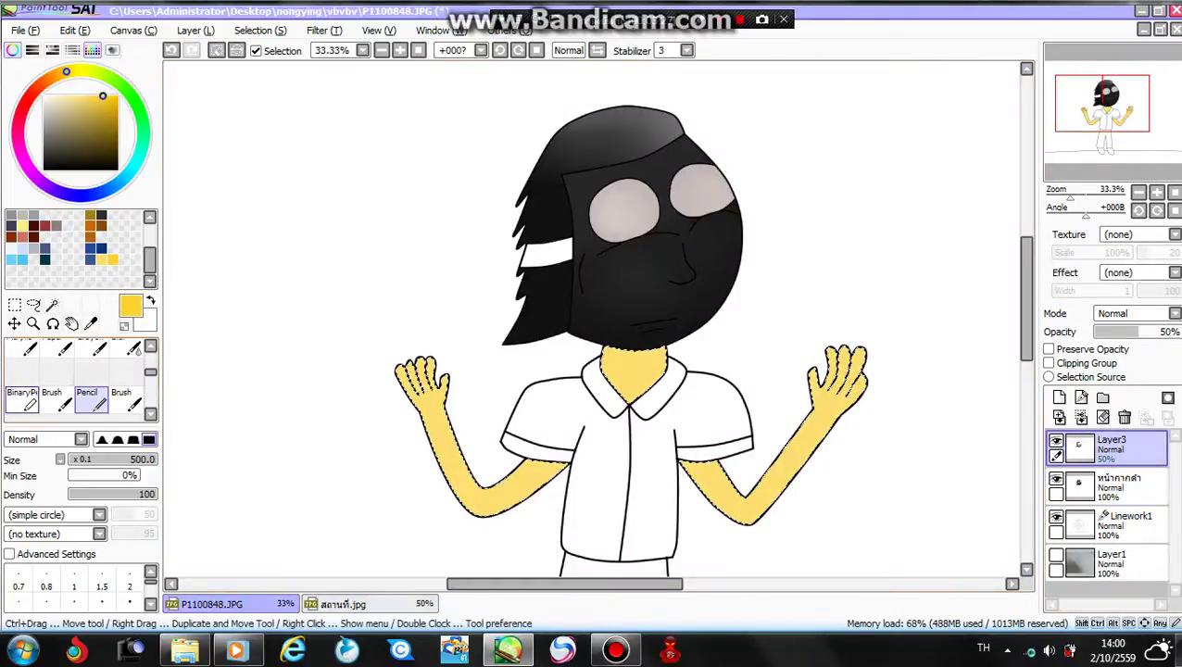
left_click(22, 400)
scroll(500, 370, "up", 2)
key("Up")
key("Right")
left_click_drag(657, 335, 872, 329)
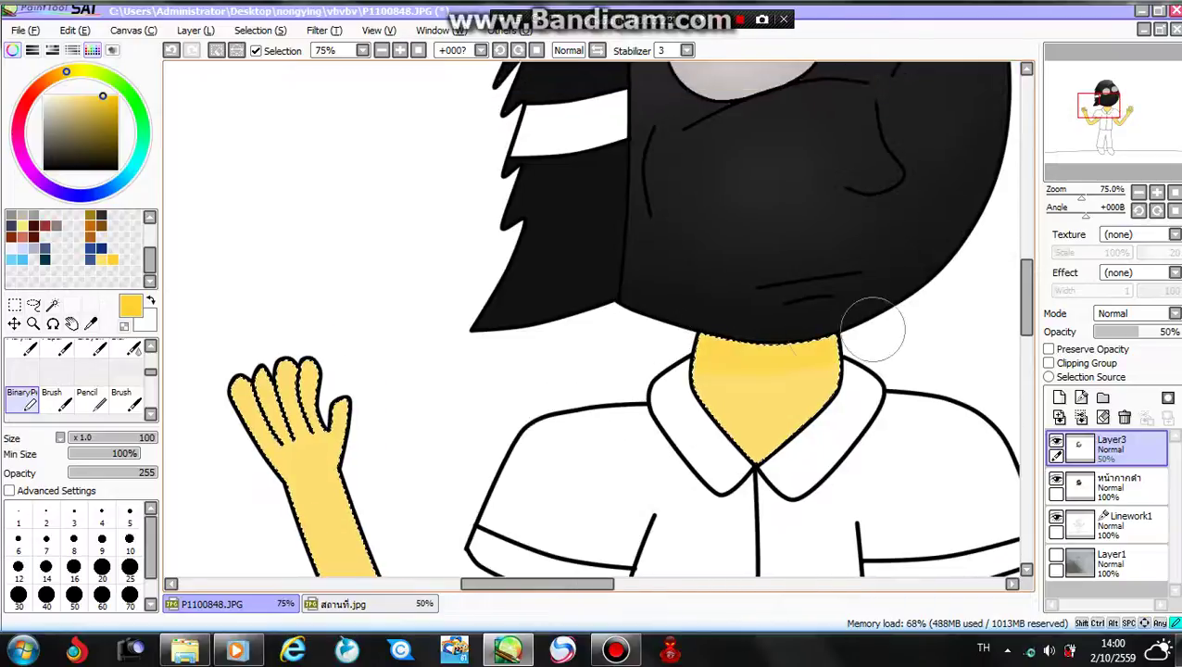
scroll(617, 472, "down", 3)
key("Down")
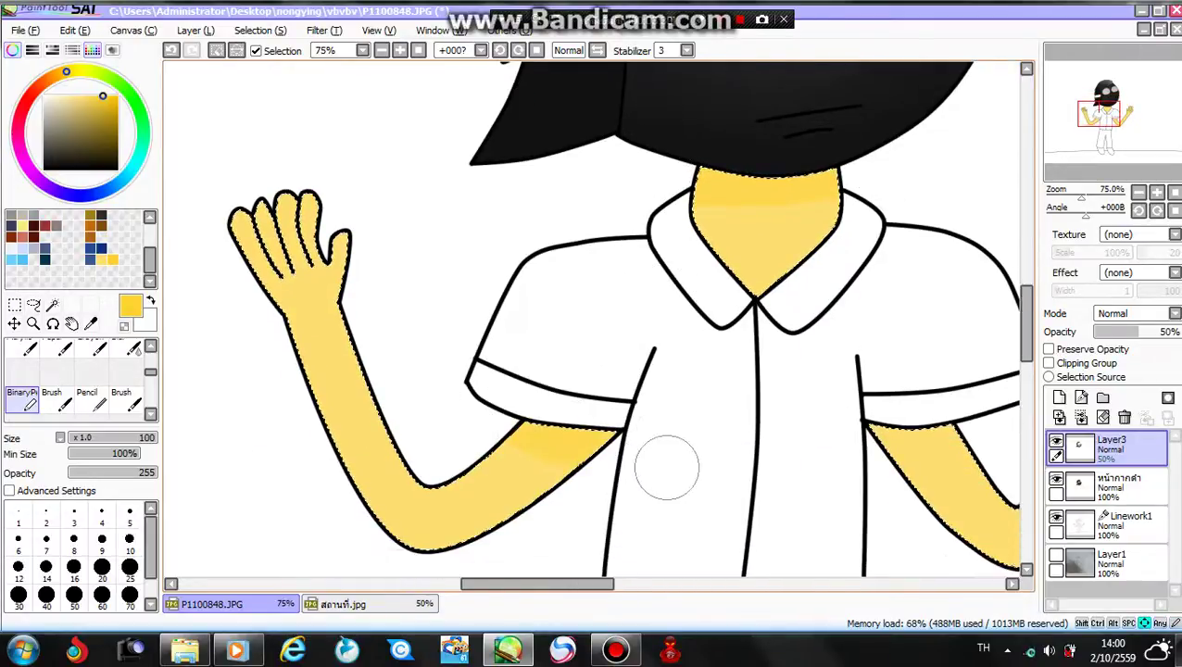
key("Right")
key("Right")
key("Right")
left_click_drag(781, 428, 888, 411)
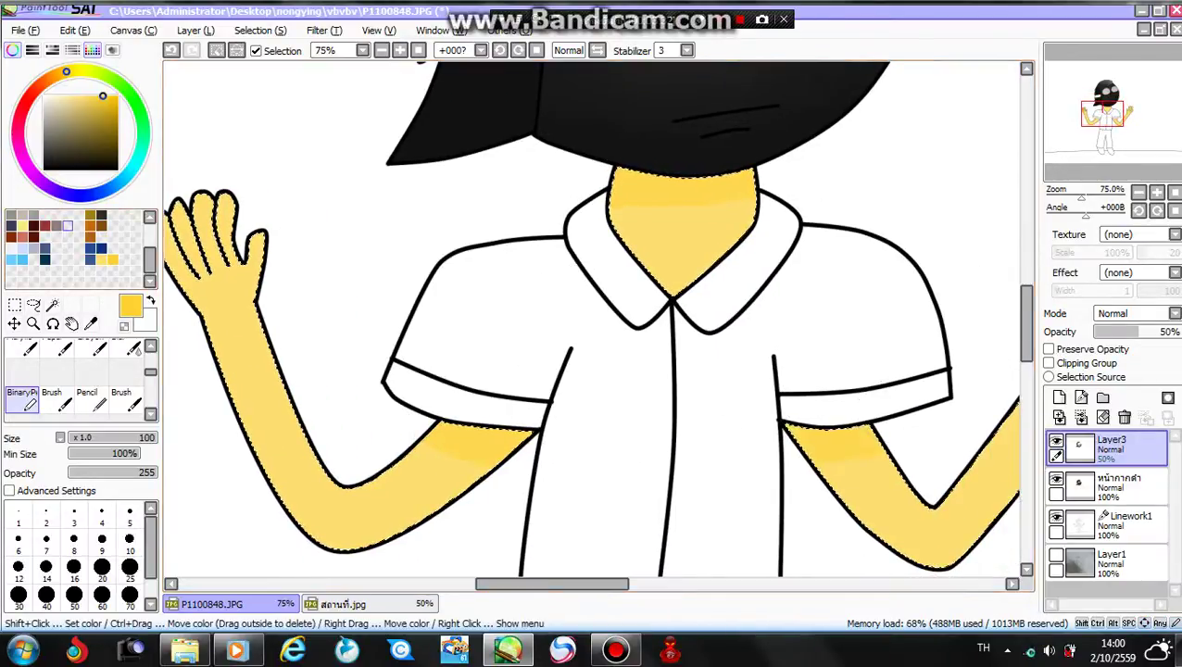
Step: Blend the darker yellow shadows on the neck and both upper arms with the blur brush at size 120
left_click(134, 347)
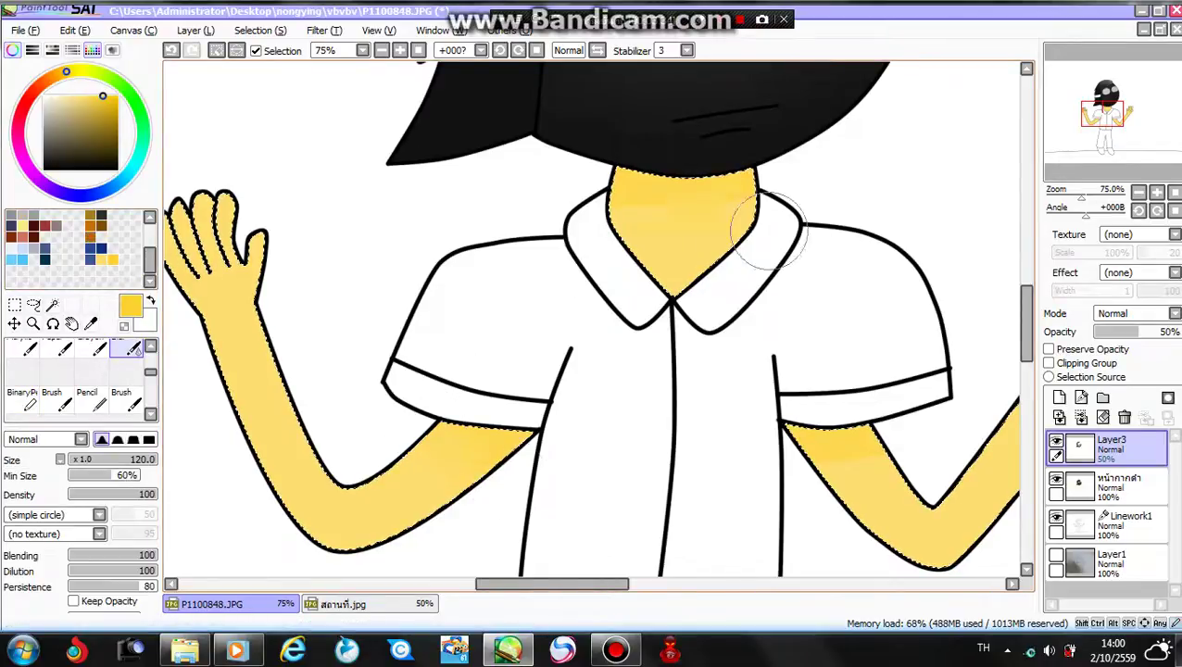
scroll(743, 431, "down", 1)
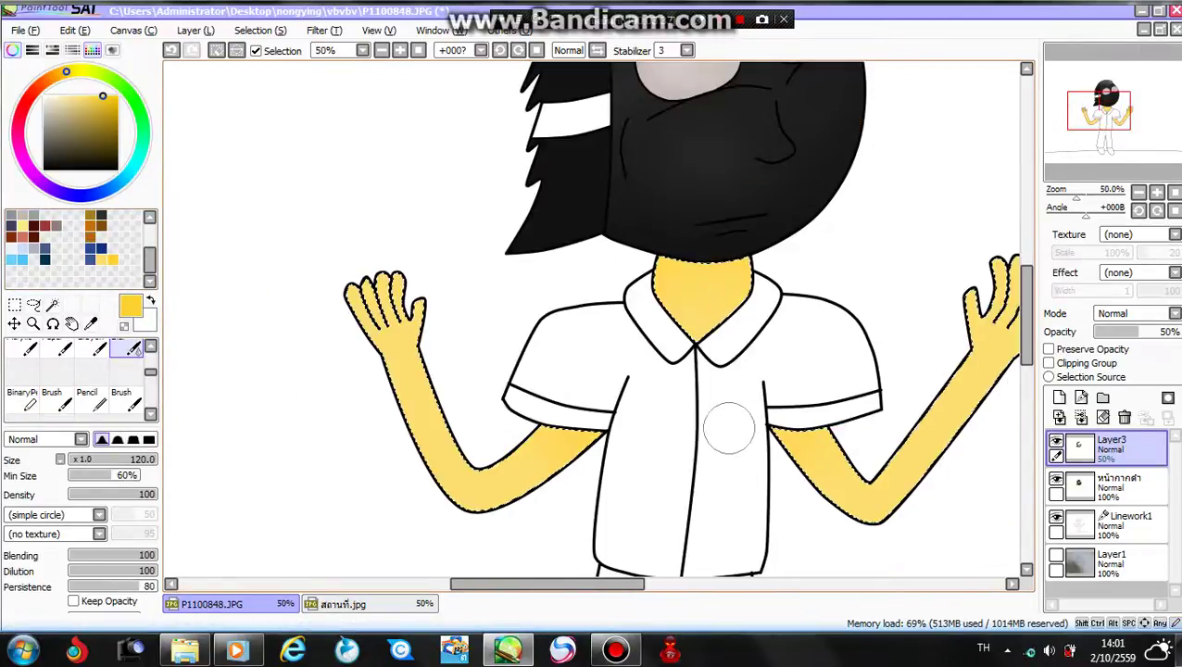
Step: Examine the whole figure and check how the coloured head, neck and arms look together
key("Down")
key("Right")
key("Right")
key("Right")
key("Up")
key("Up")
key("Up")
key("Up")
scroll(574, 559, "down", 1)
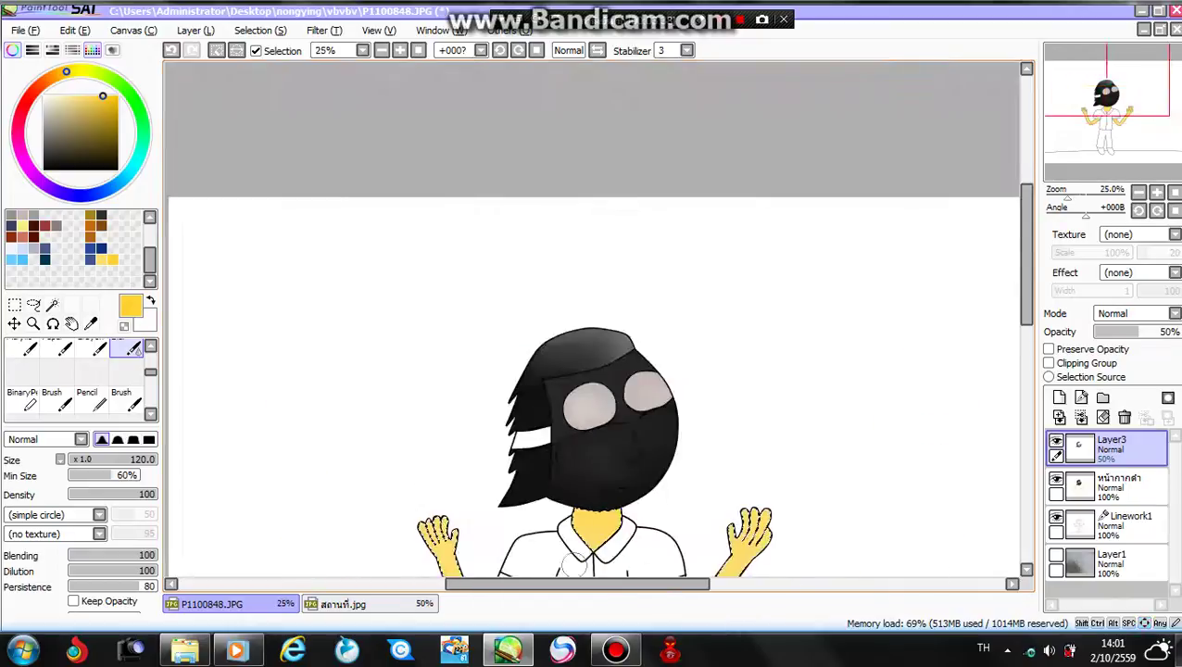
scroll(555, 482, "down", 1)
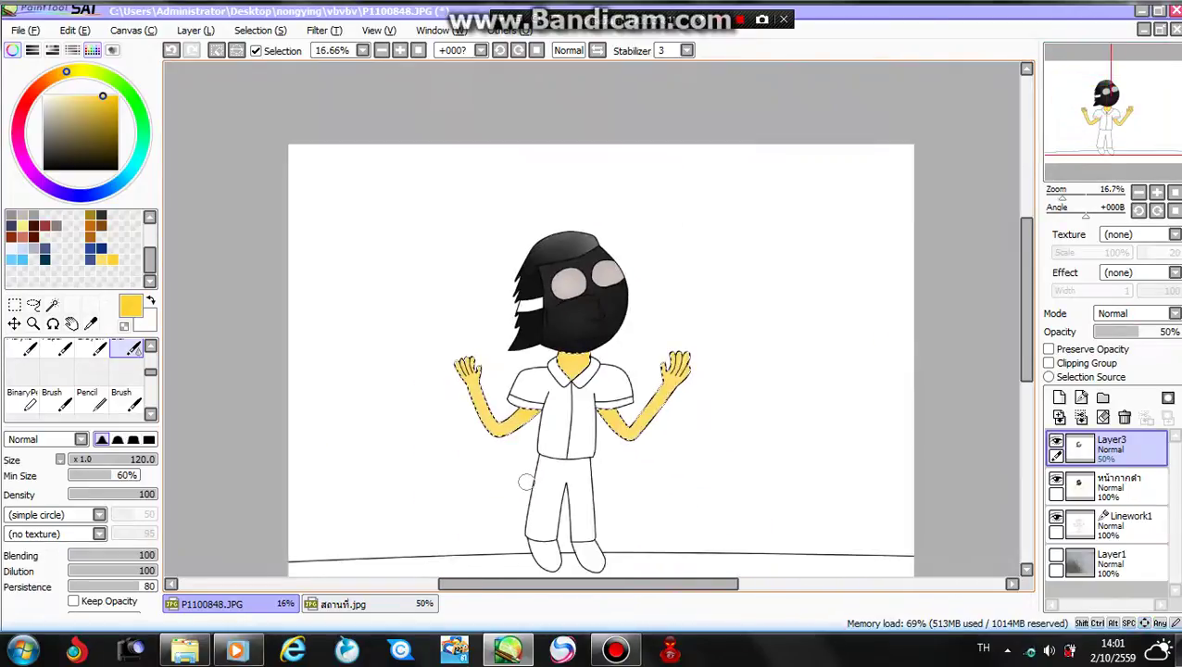
key("Down")
key("Down")
key("Up")
key("Left")
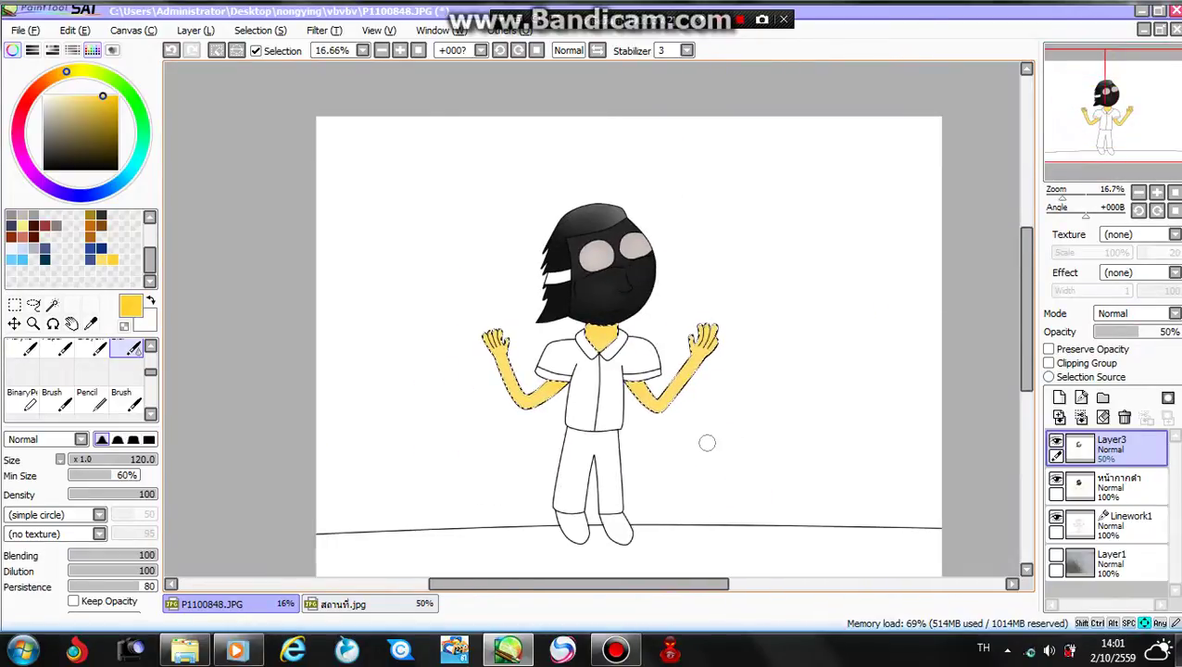
scroll(704, 442, "down", 1)
scroll(781, 442, "right", 2)
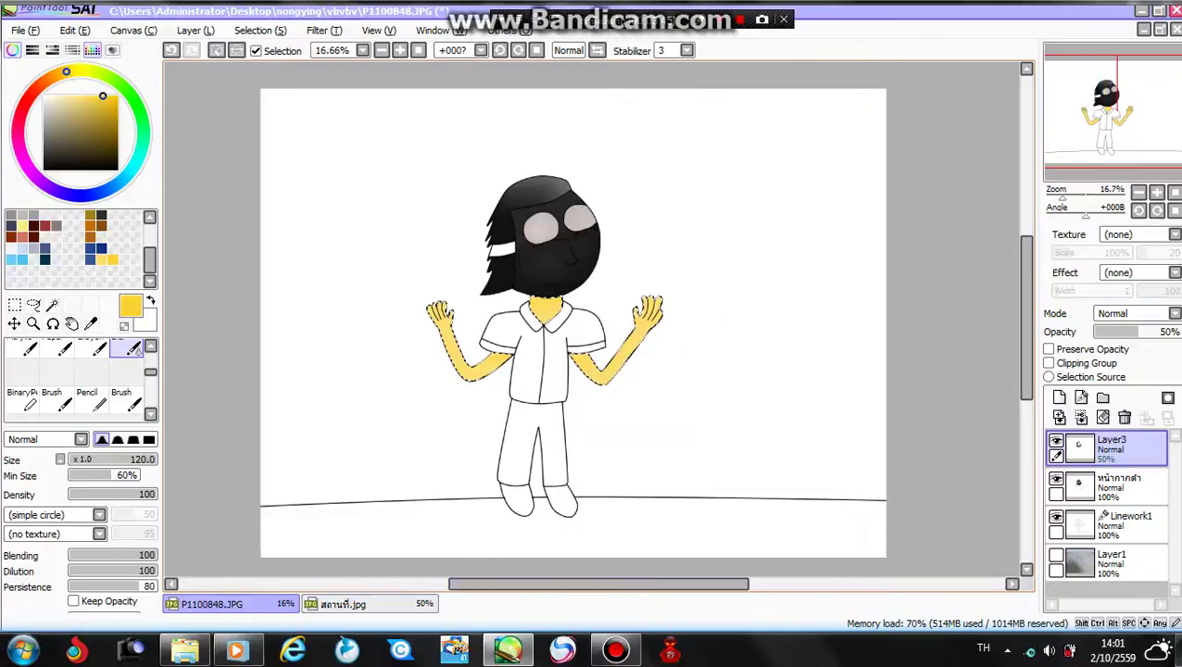
left_click(370, 604)
left_click(398, 536, "alt")
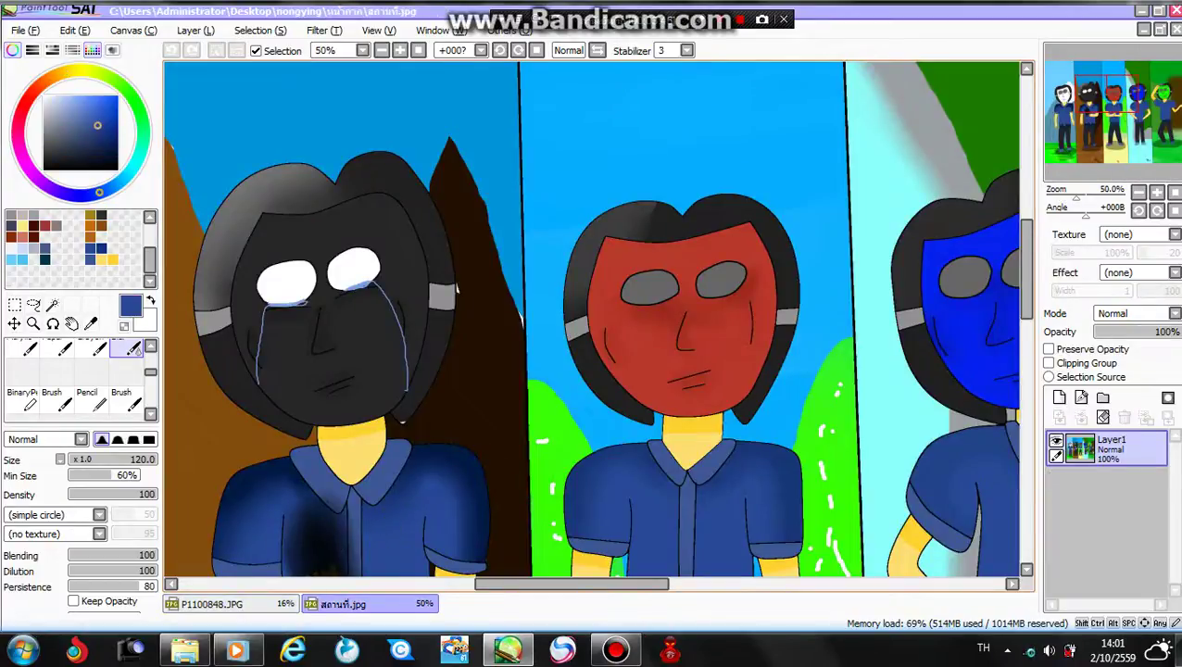
key("ctrl+Tab")
key("ctrl+d")
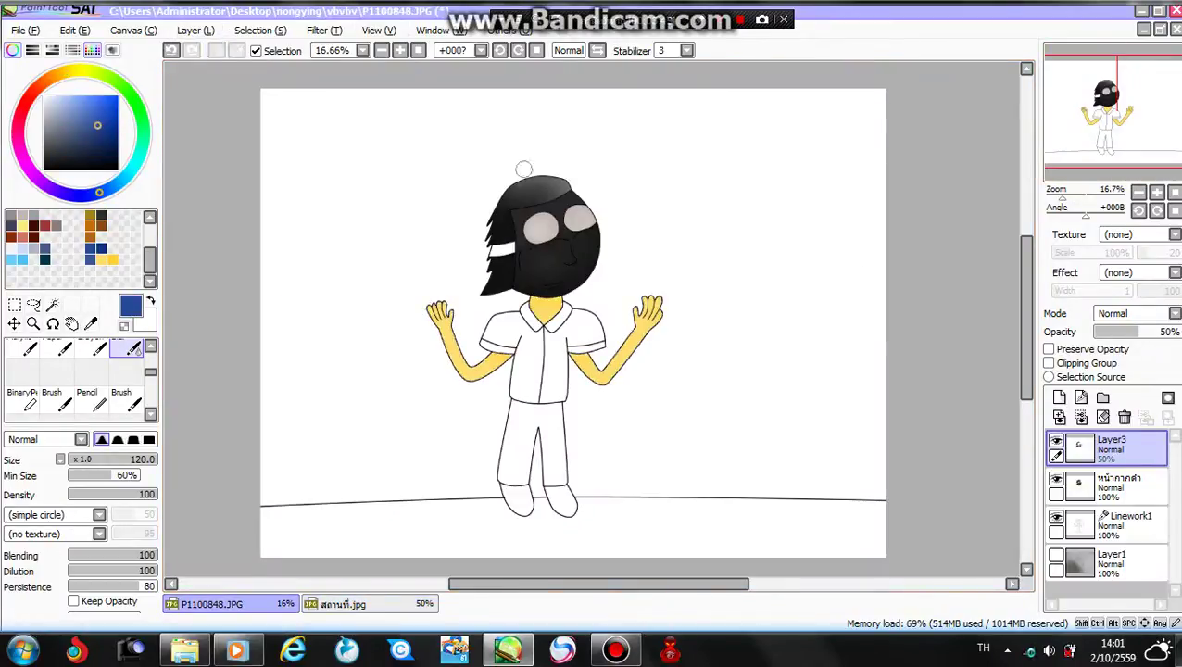
scroll(494, 299, "down", 1)
scroll(519, 314, "up", 4)
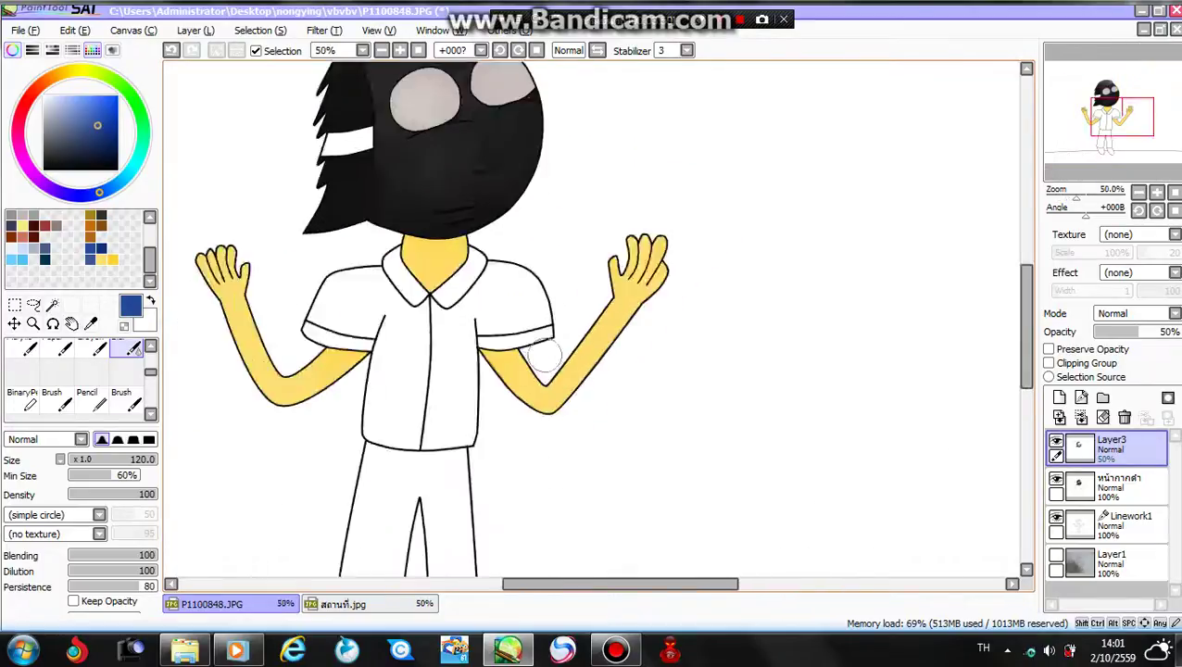
scroll(523, 320, "down", 2)
key("ctrl+z")
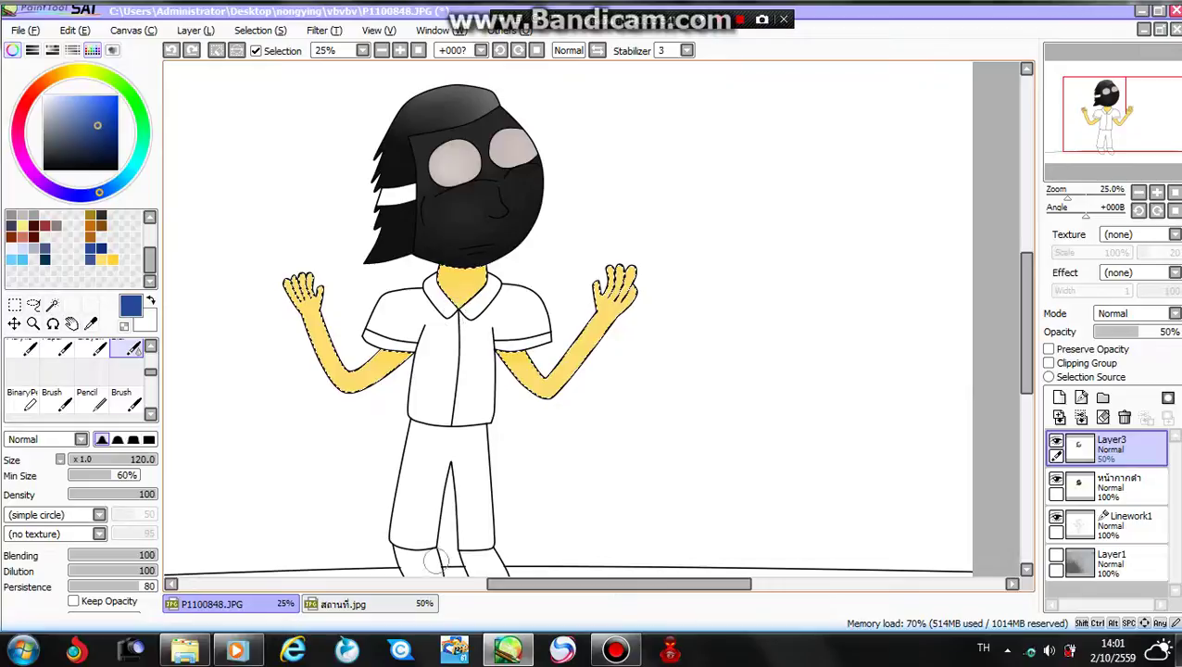
Step: Examine the skin shading on the neck and arms up close
scroll(463, 401, "up", 1)
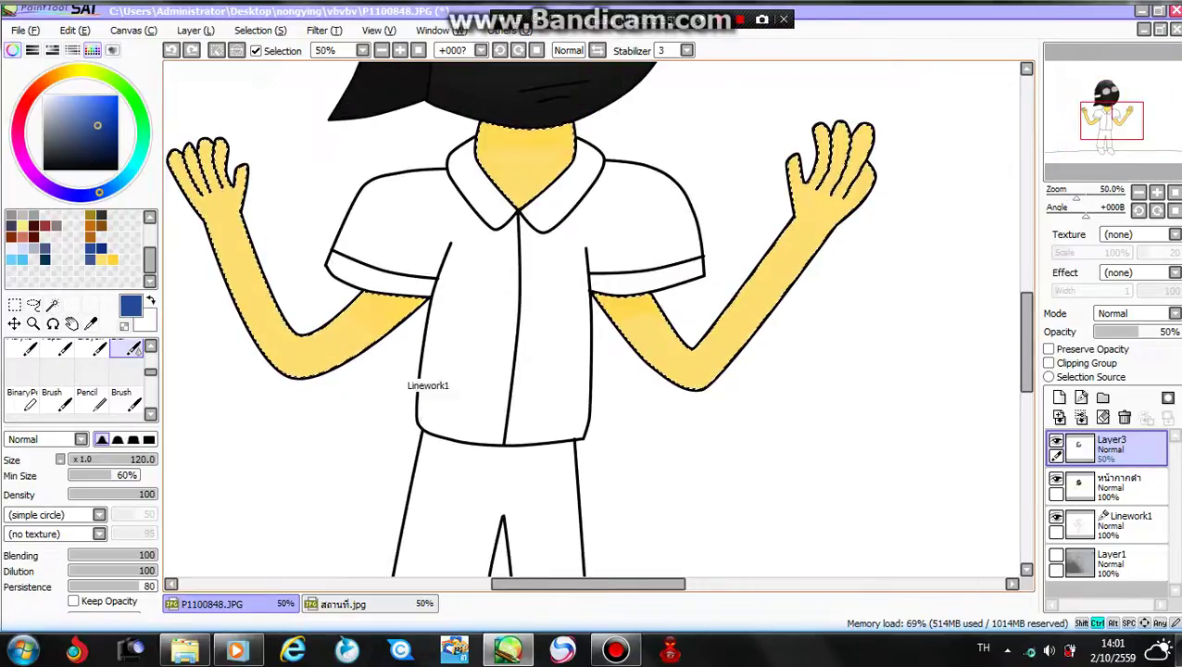
scroll(492, 171, "up", 2)
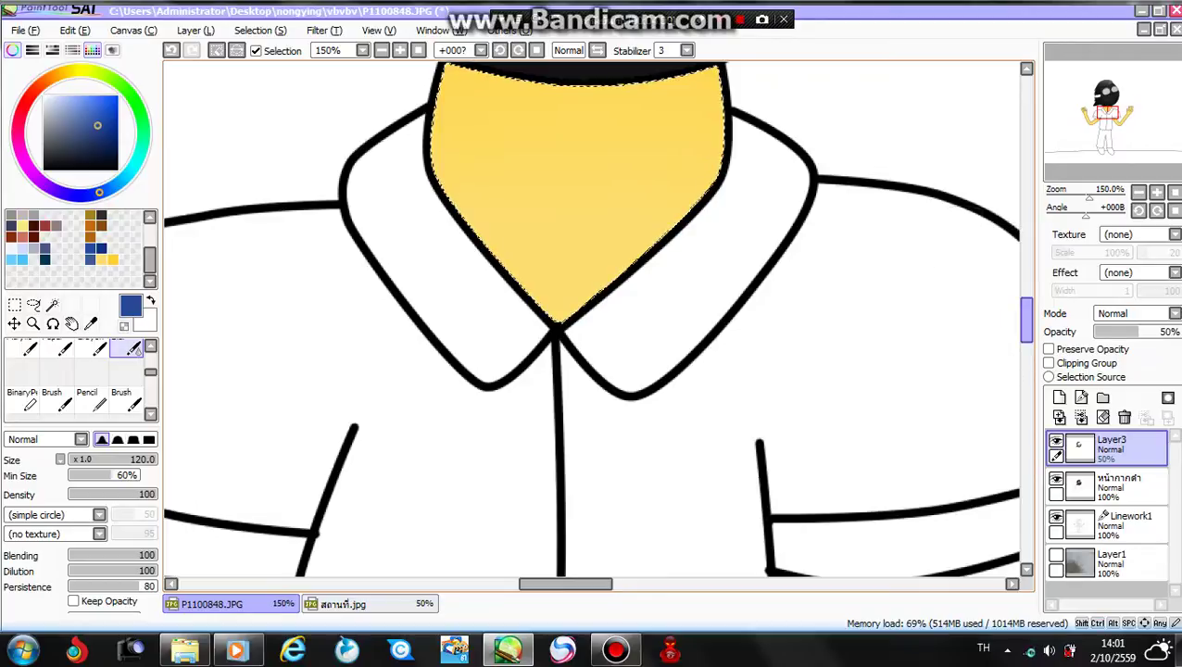
left_click_drag(1026, 316, 1026, 358)
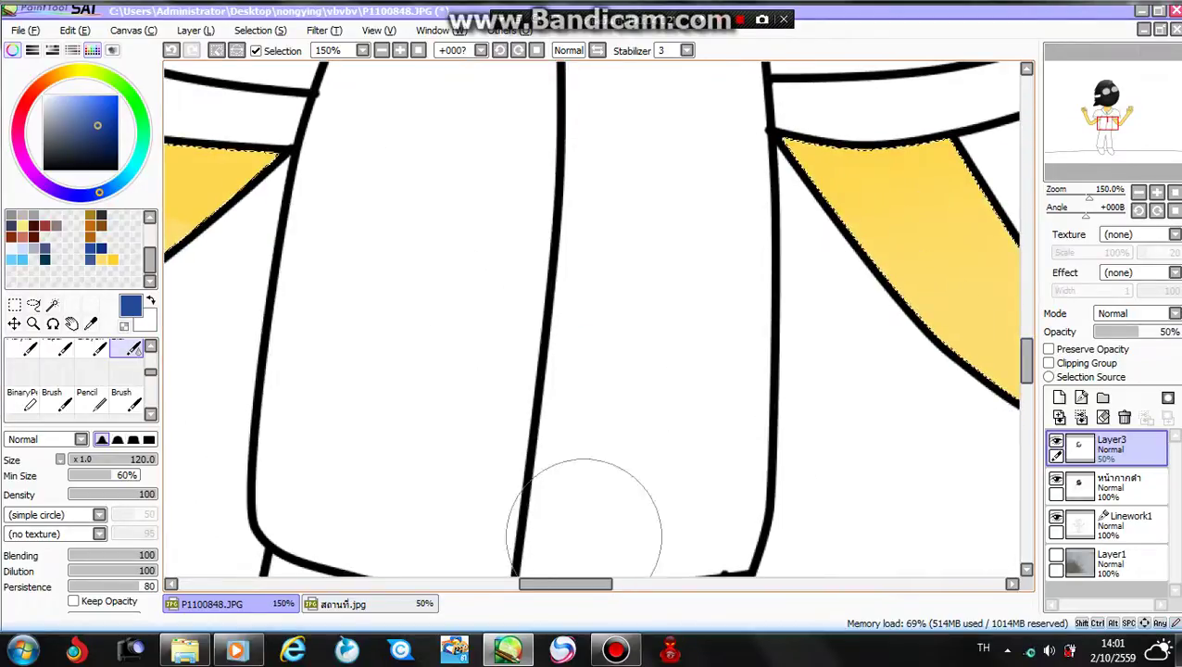
left_click_drag(566, 583, 477, 583)
left_click_drag(993, 229, 963, 243)
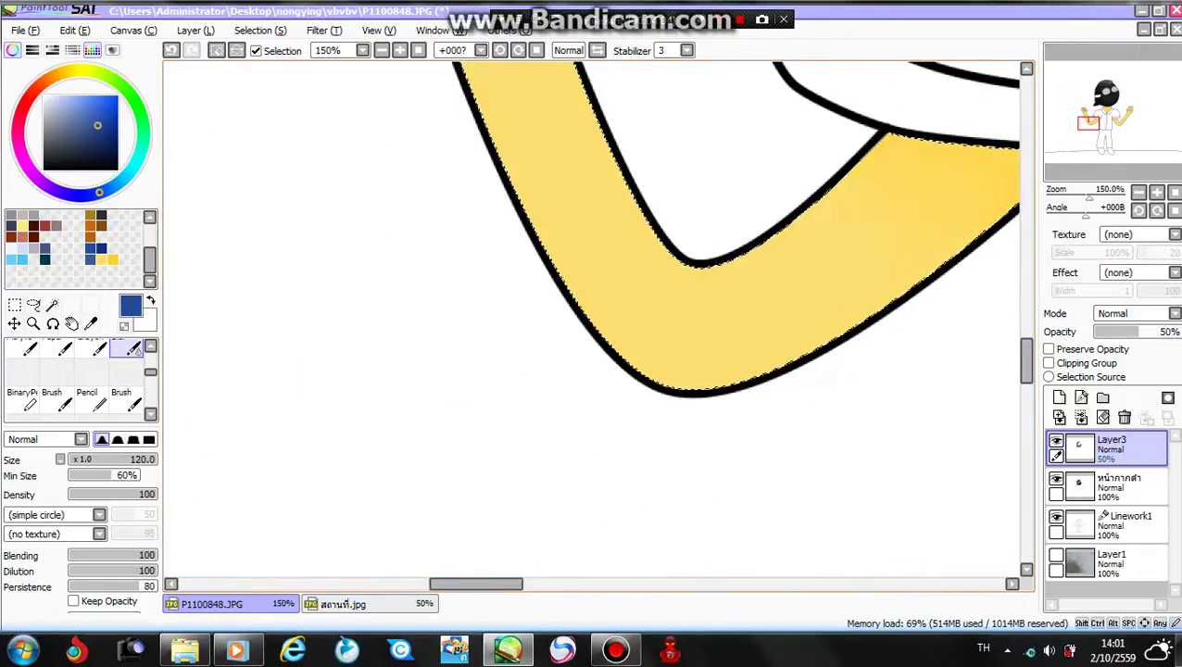
scroll(946, 313, "down", 2)
left_click_drag(510, 584, 570, 583)
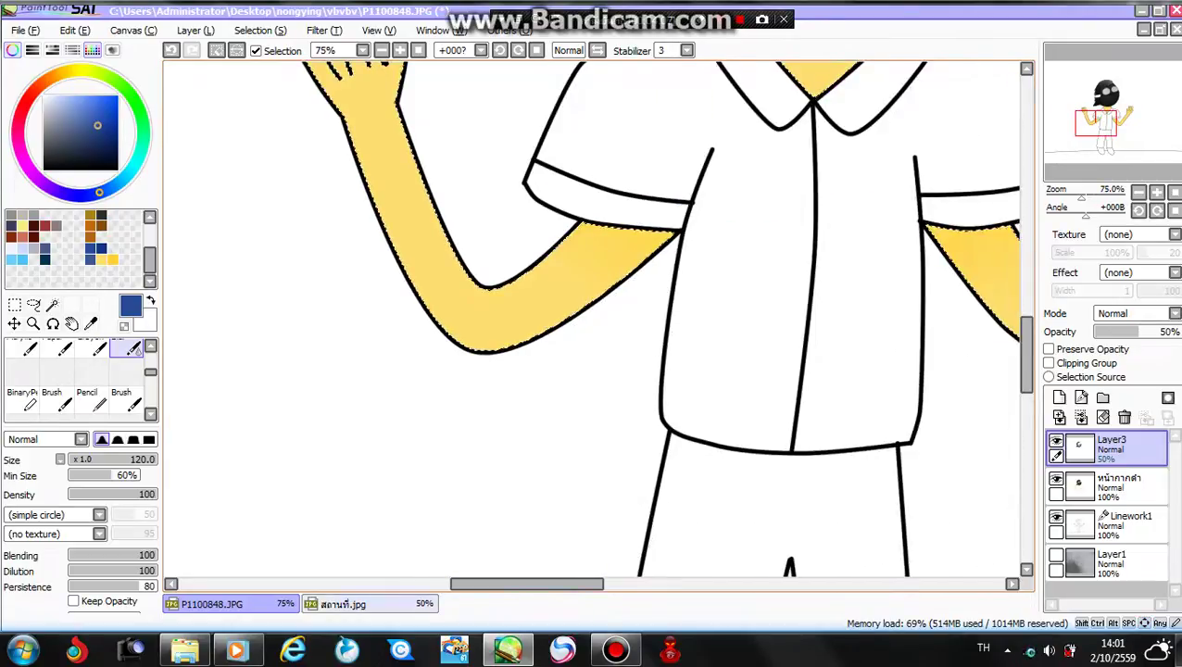
scroll(315, 172, "up", 3)
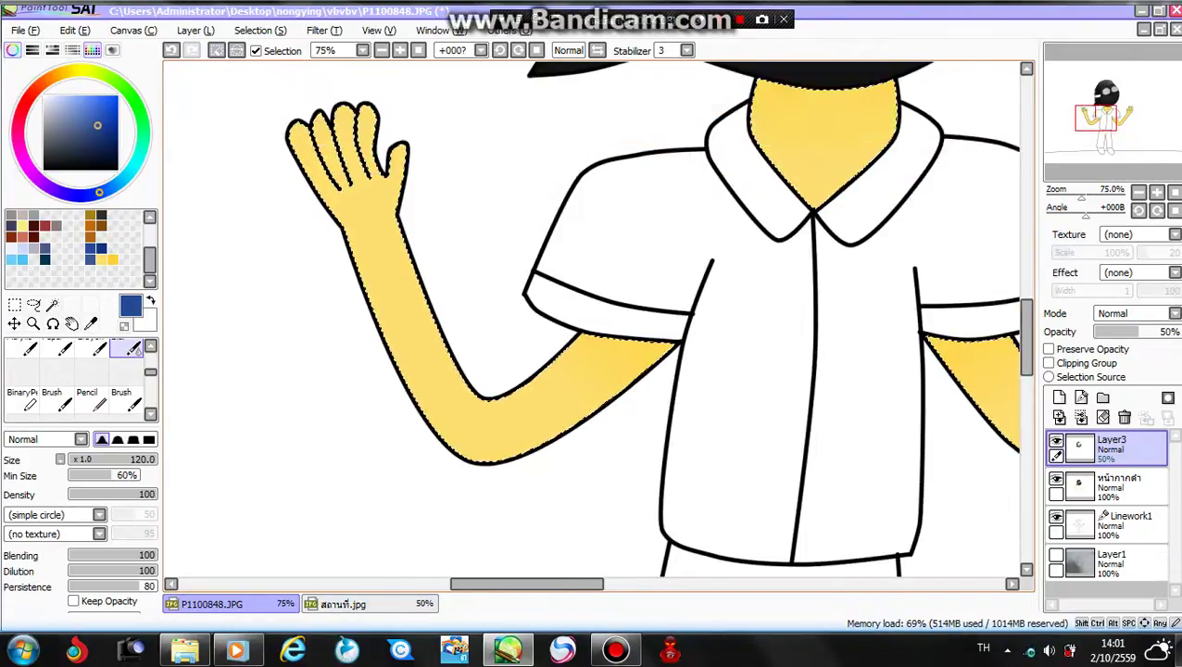
Step: Resample the darker yellow from the neck in สถานที่.jpg and shade the outer edge of the hand and arm on Layer3 with the Binary Pen at size 100
left_click(638, 346, "alt")
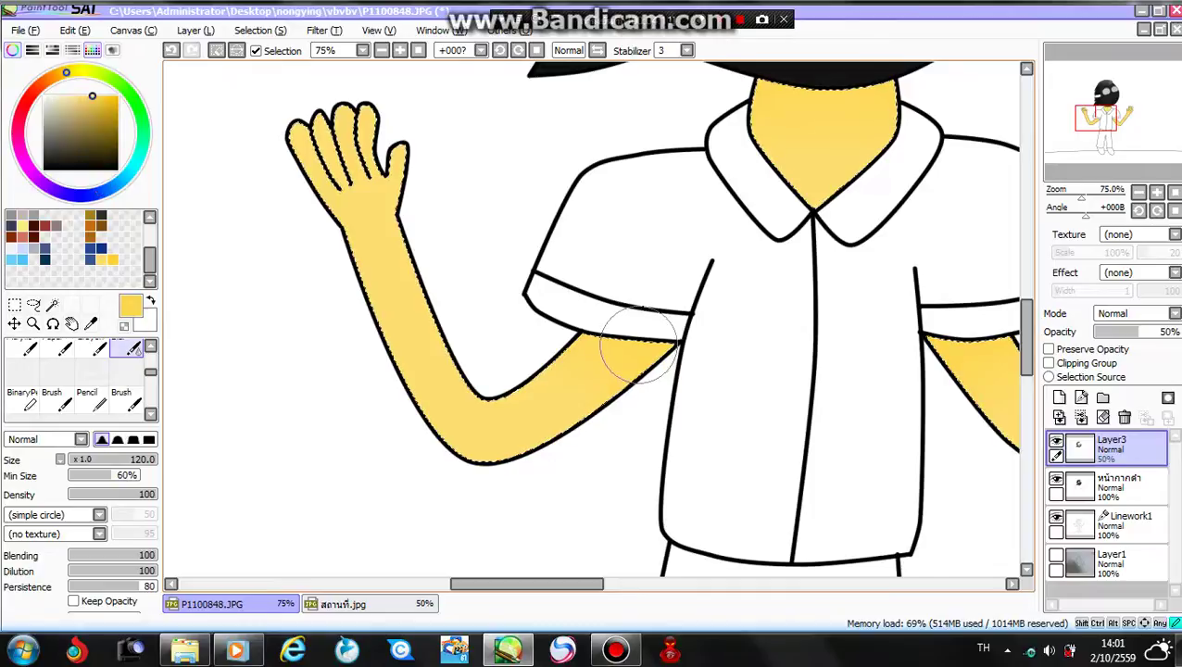
left_click(345, 604)
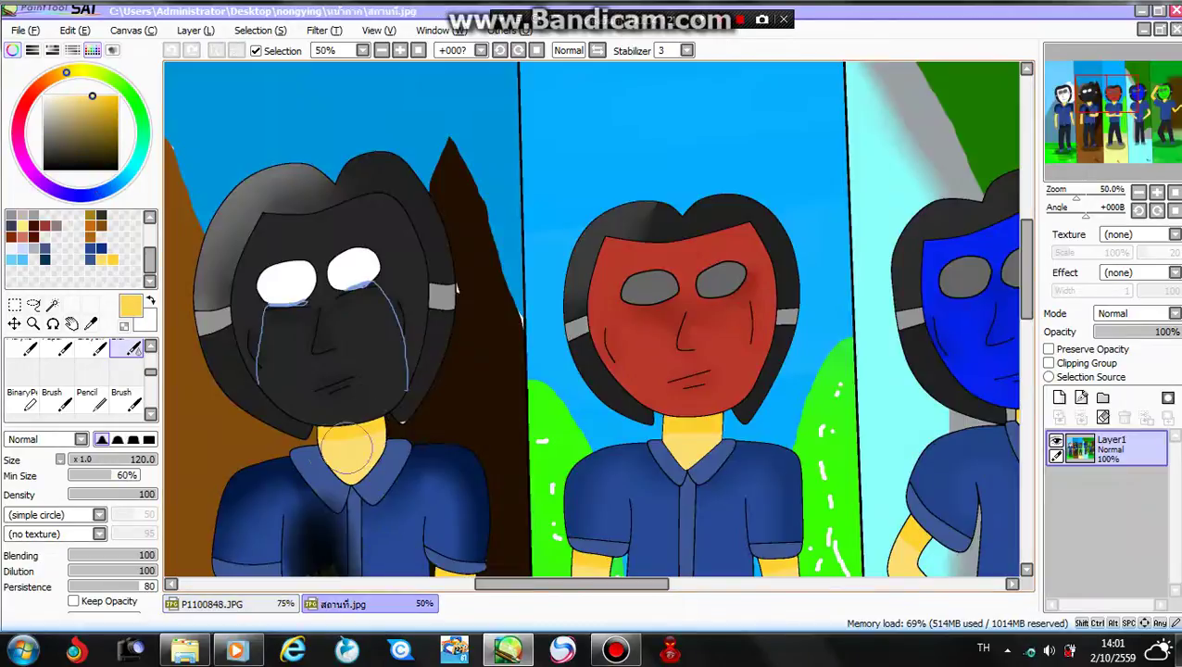
key("ctrl+Tab")
scroll(566, 382, "up", 1)
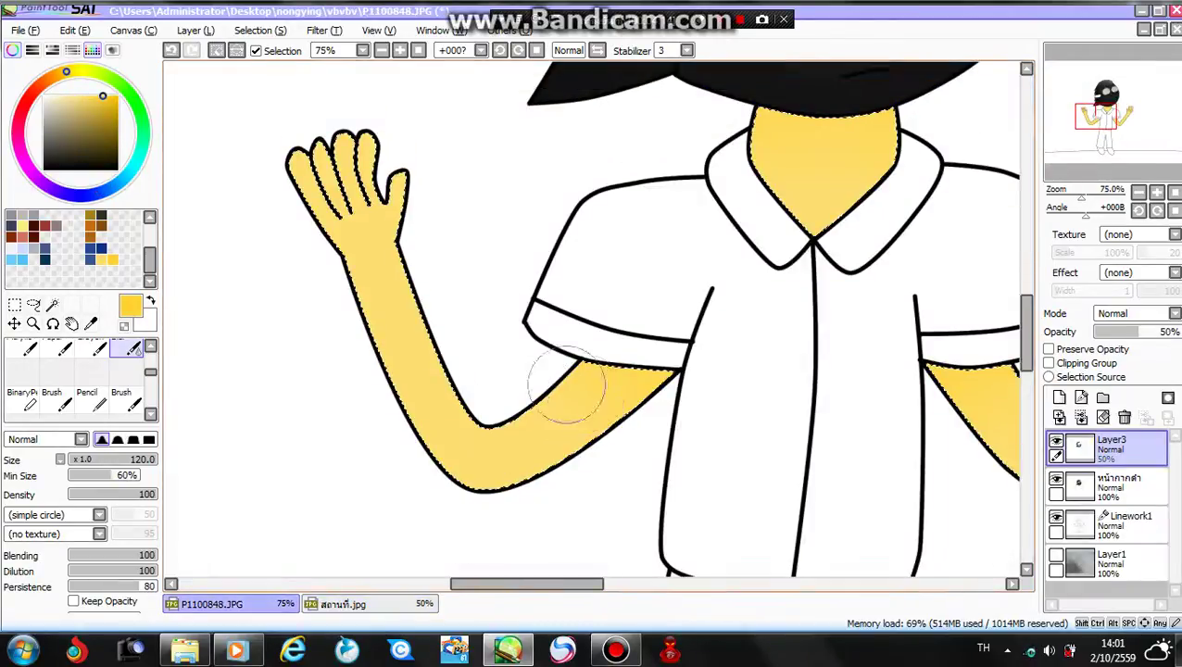
left_click(23, 399)
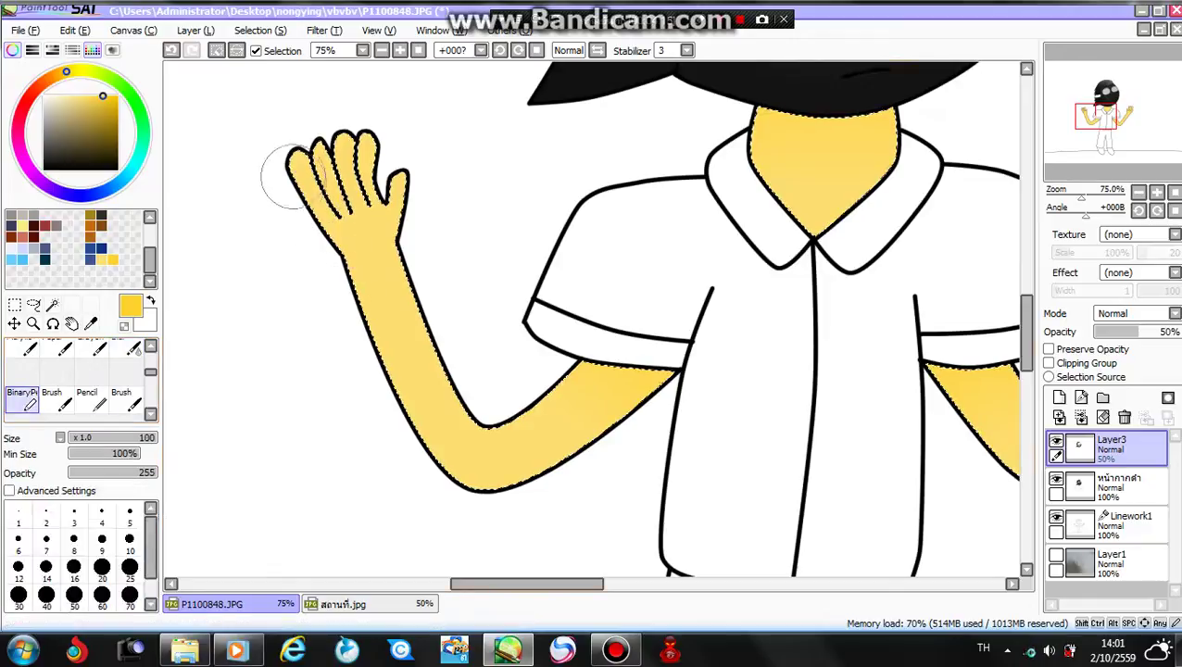
left_click_drag(283, 173, 327, 248)
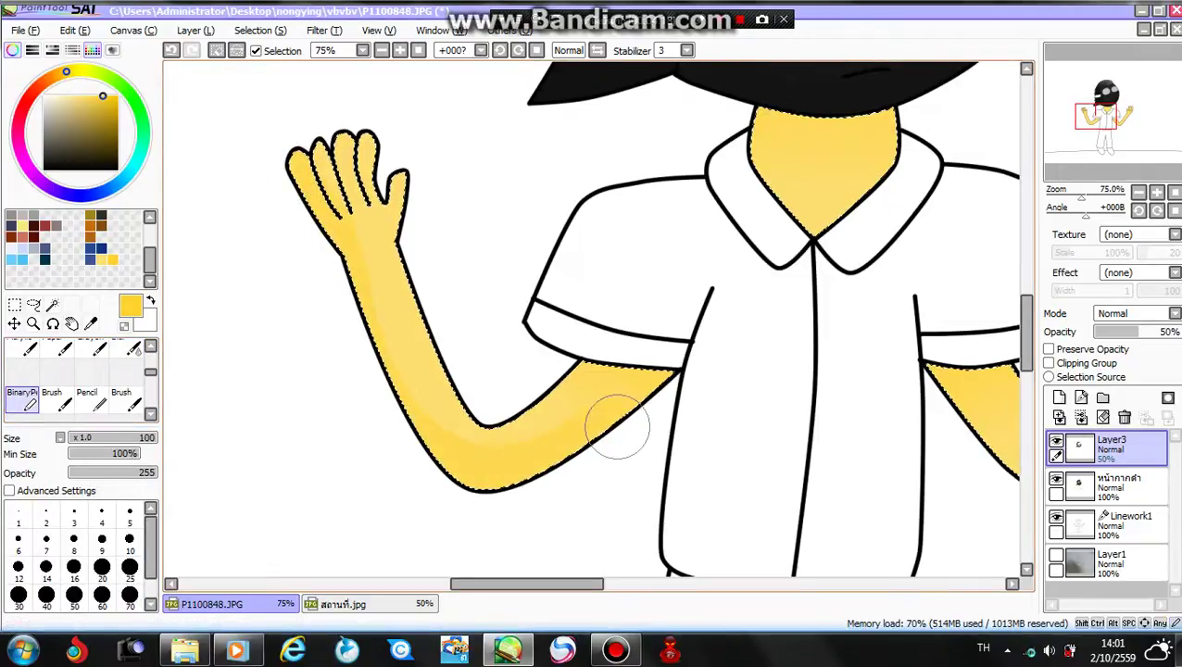
Step: Blend the darker yellow shadows on the neck, both arms and hands with the blur brush at size 120
scroll(612, 422, "right", 3)
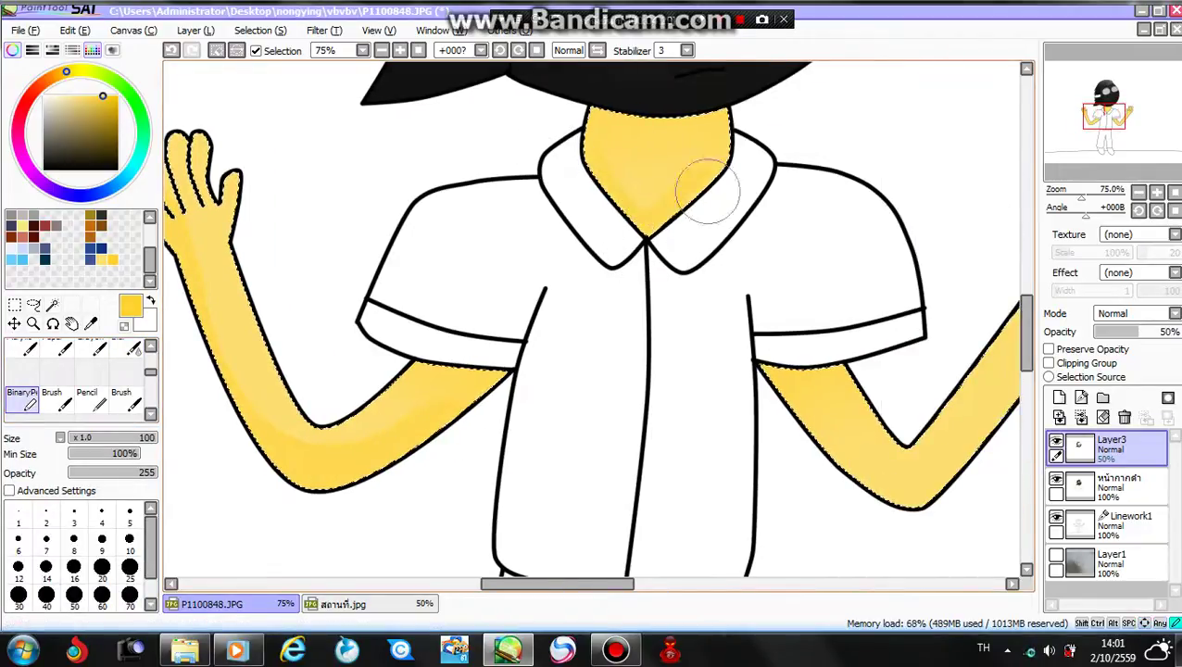
scroll(706, 191, "right", 4)
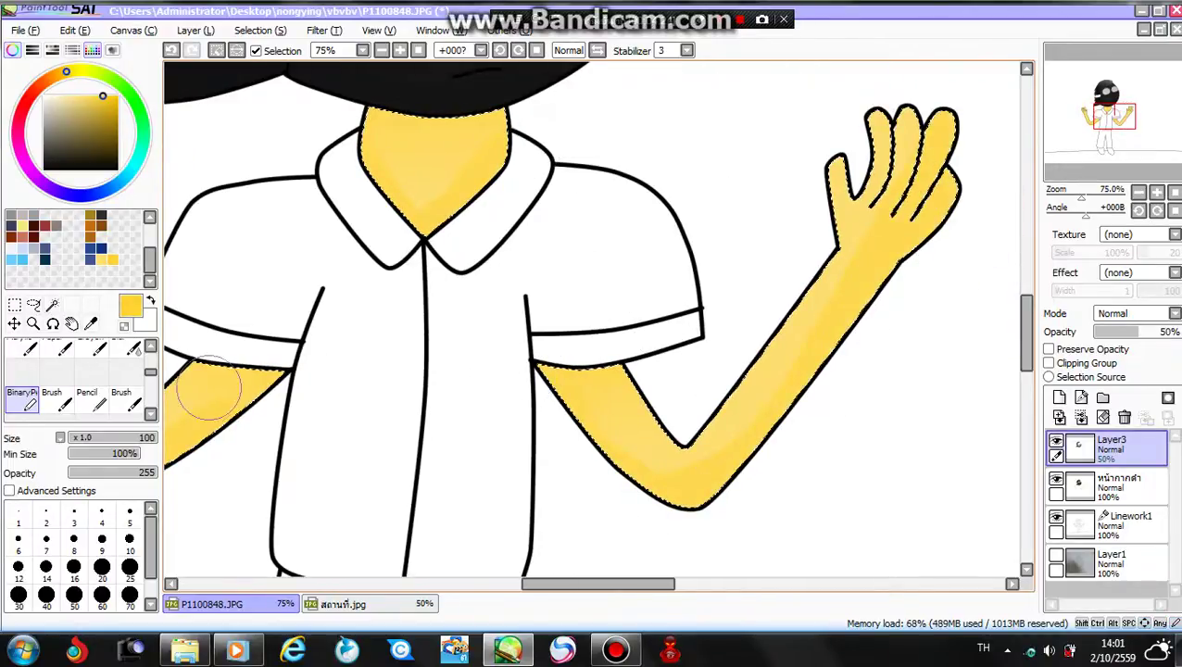
left_click(134, 347)
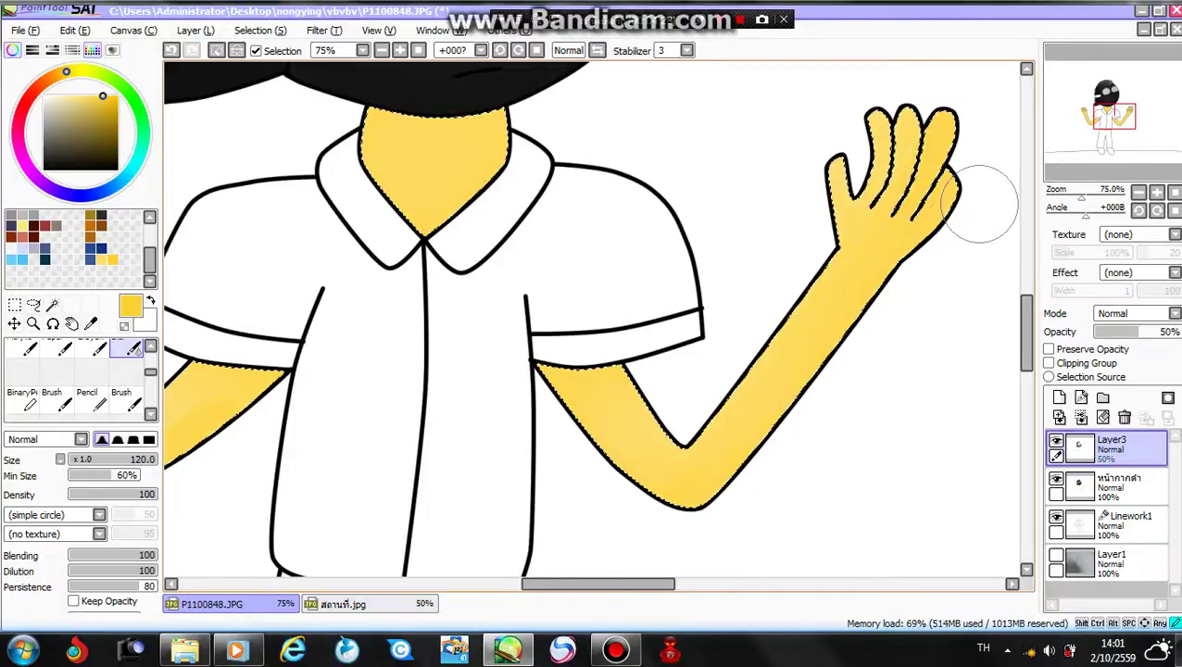
scroll(559, 456, "left", 5)
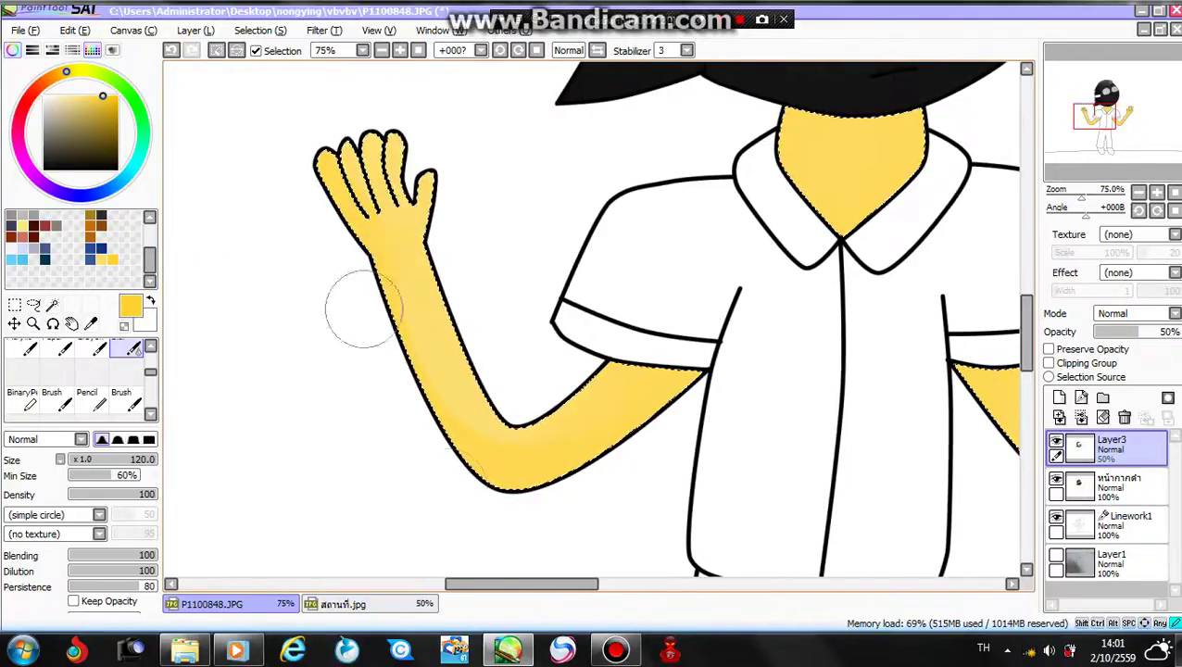
key("Right")
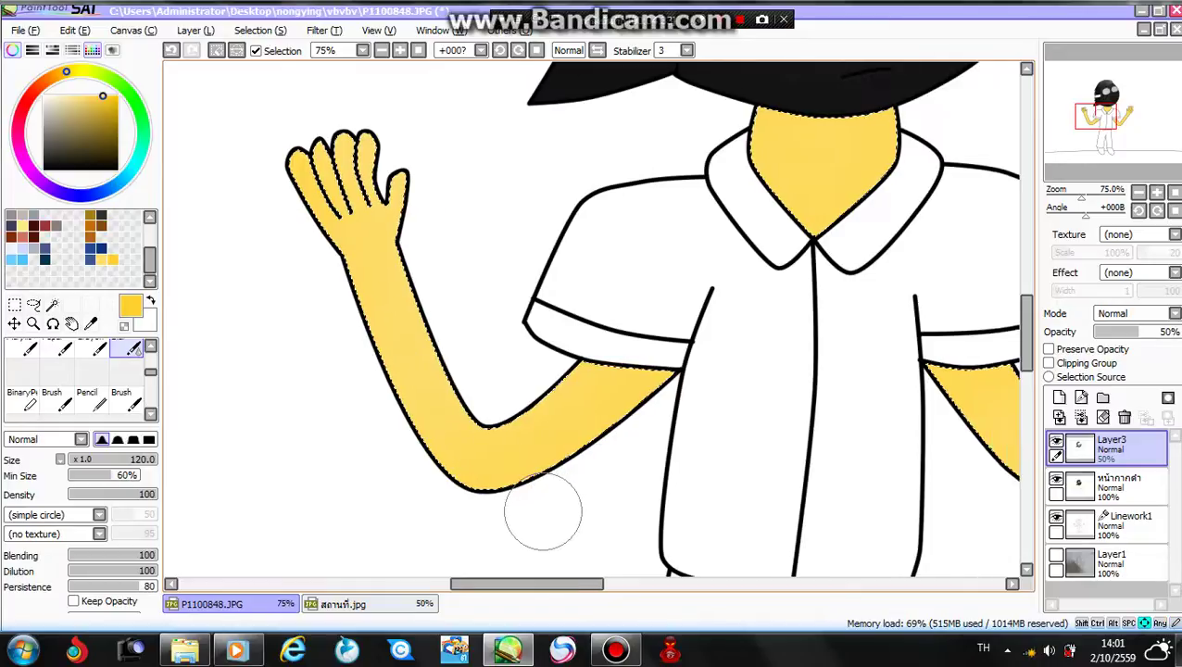
Step: Examine the whole figure to check the blended skin shading against the head and unpainted clothes
scroll(611, 461, "down", 3)
key("Right")
key("Right")
key("Right")
key("Down")
key("Down")
key("Right")
scroll(260, 91, "down", 2)
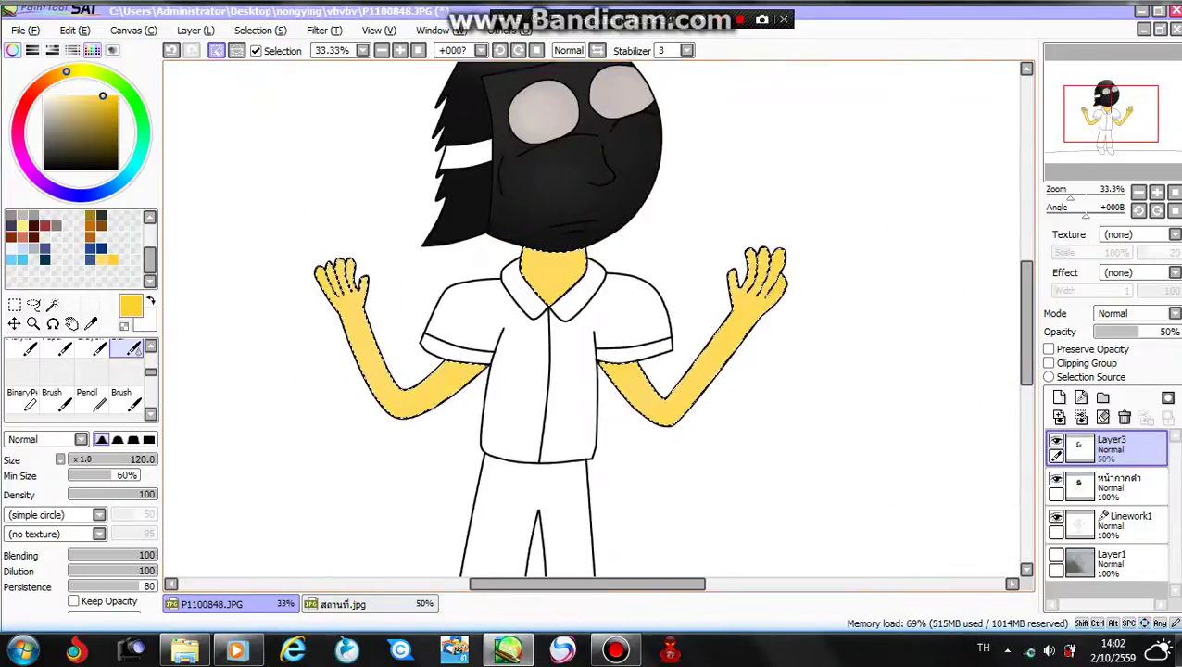
Step: Sample the blue of the shirt in สถานที่.jpg and select the shirt's body and sleeves in P1100848.JPG with the Magic Wand
left_click(357, 604)
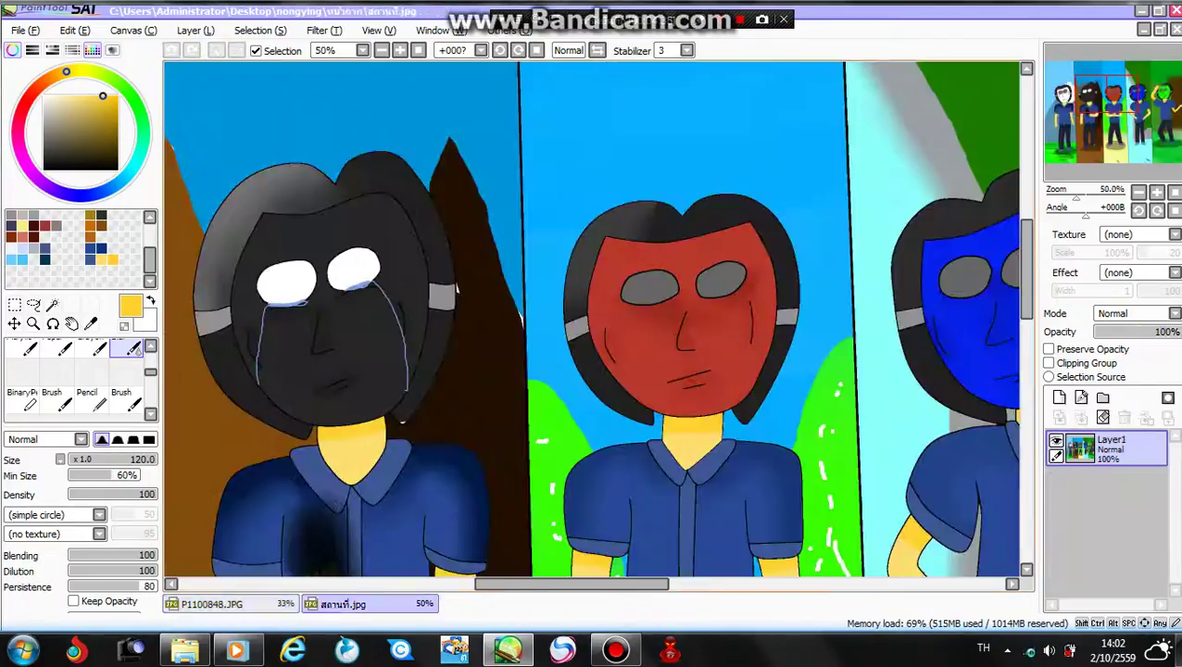
right_click(415, 502)
left_click(232, 603)
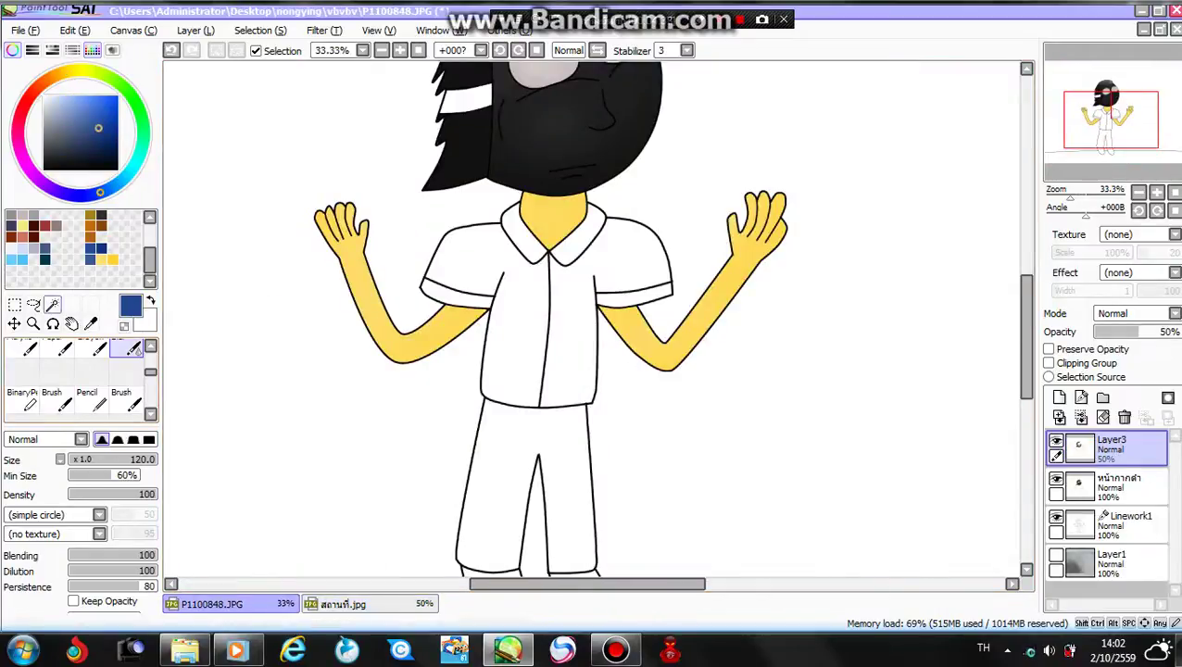
left_click(52, 305)
left_click(516, 315)
left_click(574, 315)
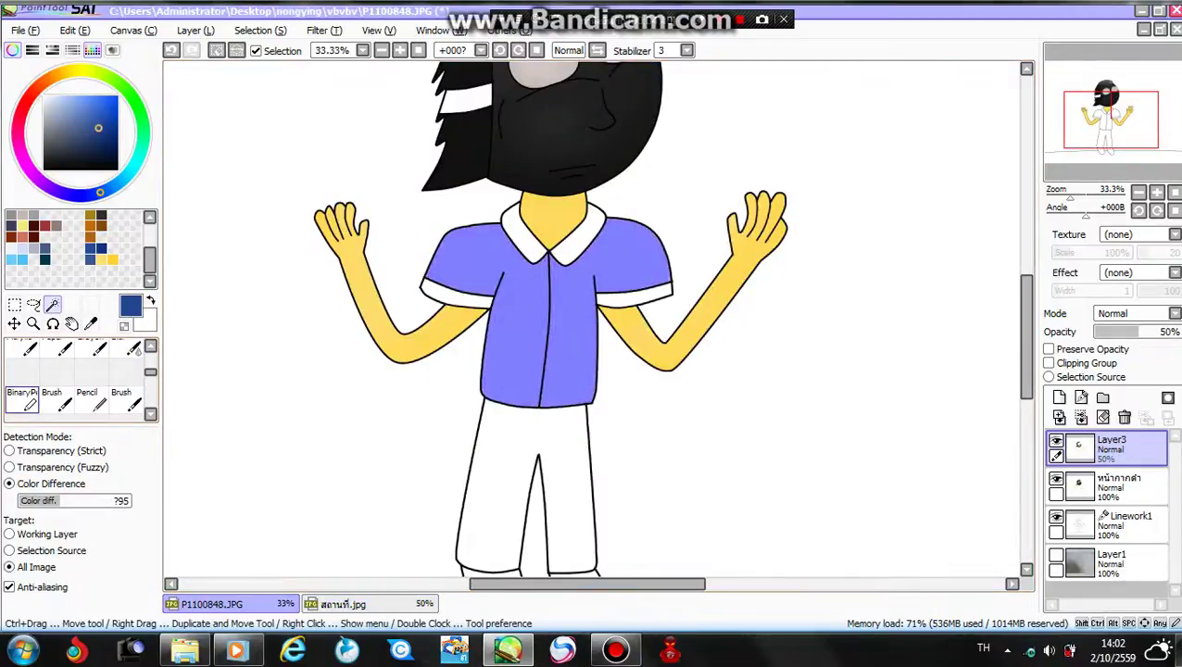
Step: Fill the selected shirt body and sleeves with the sampled blue on the หน้ากากดำ layer using the Pencil at size 500
left_click(90, 398)
mouse_move(466, 293)
left_mouse_down()
mouse_move(484, 260)
mouse_move(672, 349)
mouse_move(665, 263)
left_mouse_up()
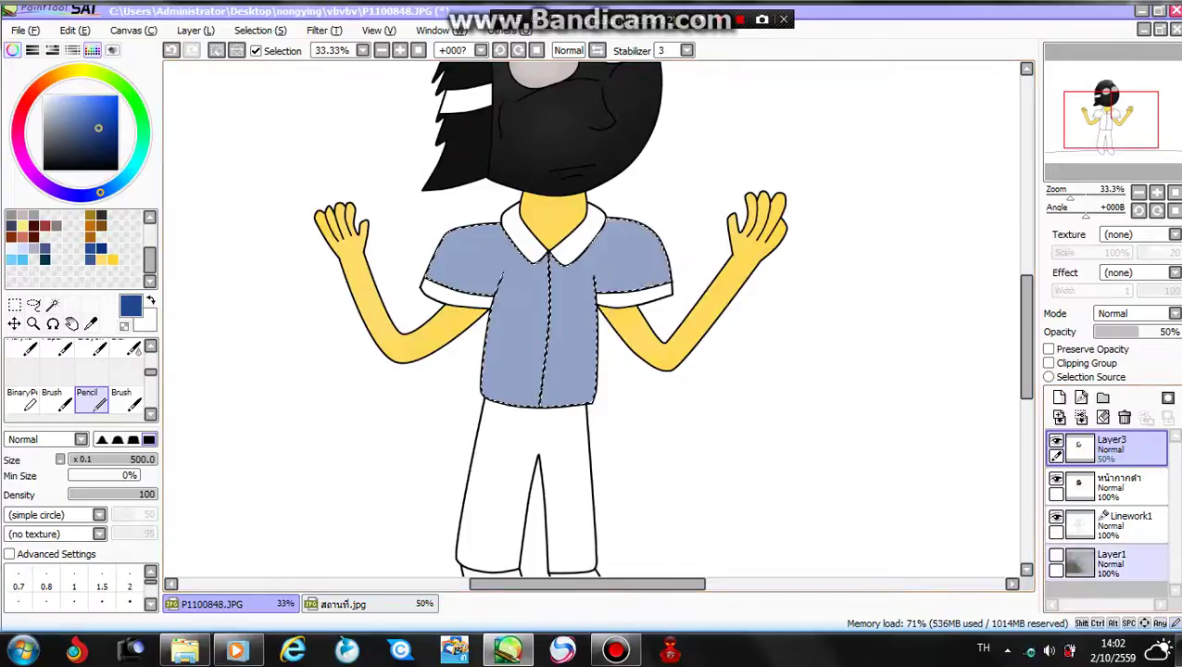
left_click(1112, 487)
mouse_move(593, 231)
left_mouse_down()
mouse_move(494, 301)
mouse_move(556, 261)
mouse_move(649, 283)
mouse_move(543, 280)
mouse_move(532, 318)
mouse_move(469, 382)
left_mouse_up()
scroll(474, 358, "down", 1)
scroll(475, 356, "up", 2)
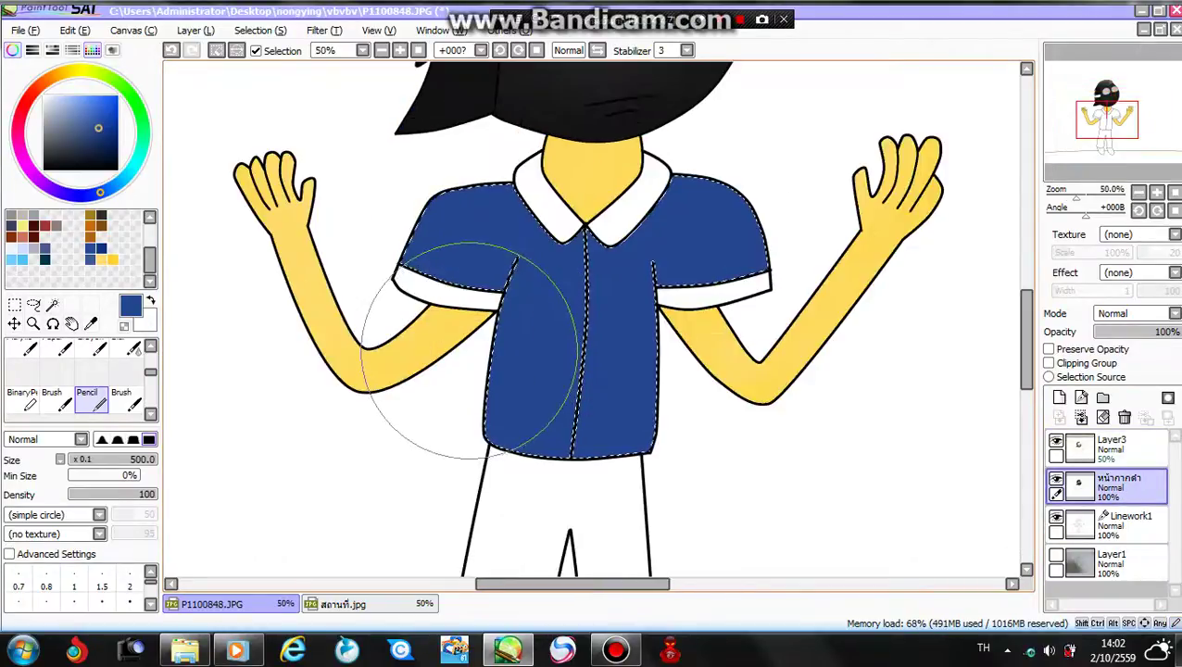
Step: Sample a dark navy from the shirt in สถานที่.jpg and shade the shirt's edges on Layer3 with the Binary Pen at size 100
left_click(369, 604)
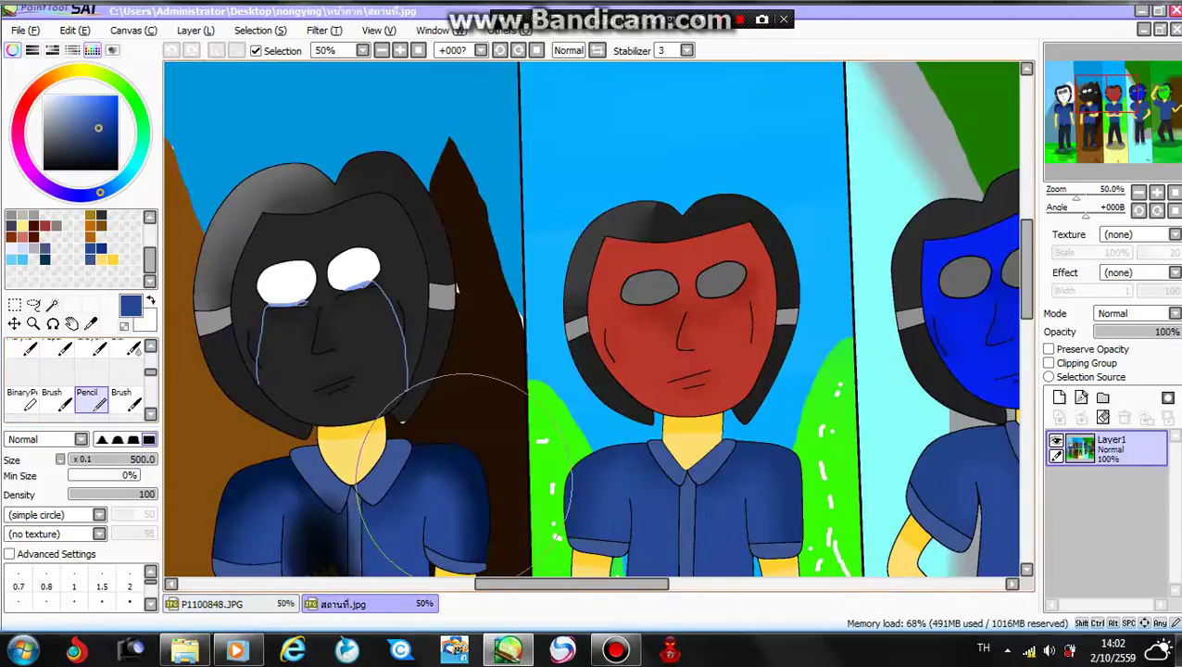
right_click(408, 473)
left_click(257, 604)
left_click(1112, 448)
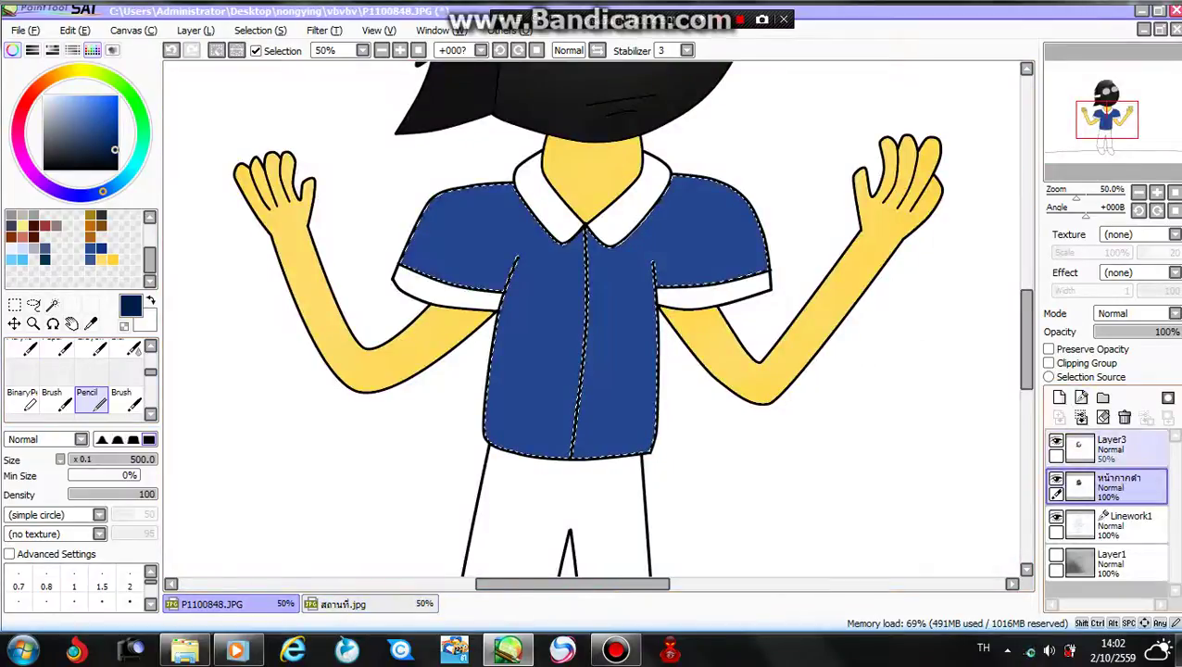
scroll(501, 211, "up", 1)
left_click(22, 398)
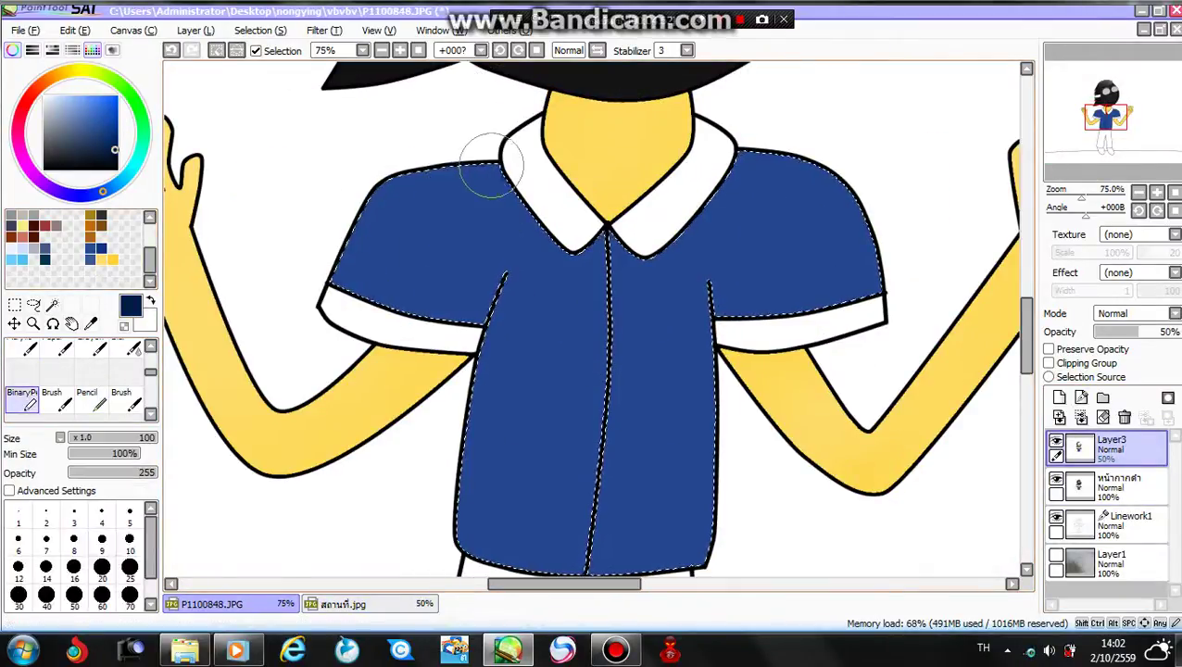
mouse_move(488, 171)
left_mouse_down()
mouse_move(364, 253)
mouse_move(354, 275)
mouse_move(416, 287)
mouse_move(376, 279)
mouse_move(426, 166)
mouse_move(383, 230)
mouse_move(415, 280)
mouse_move(502, 280)
mouse_move(519, 223)
mouse_move(540, 233)
mouse_move(465, 172)
mouse_move(374, 212)
mouse_move(346, 270)
mouse_move(505, 326)
mouse_move(510, 317)
mouse_move(468, 500)
mouse_move(476, 542)
mouse_move(581, 560)
mouse_move(706, 537)
mouse_move(737, 447)
mouse_move(717, 289)
mouse_move(614, 247)
mouse_move(564, 247)
mouse_move(662, 235)
mouse_move(729, 170)
mouse_move(799, 170)
mouse_move(868, 247)
mouse_move(839, 307)
mouse_move(710, 328)
mouse_move(727, 357)
left_mouse_up()
key("ctrl+z")
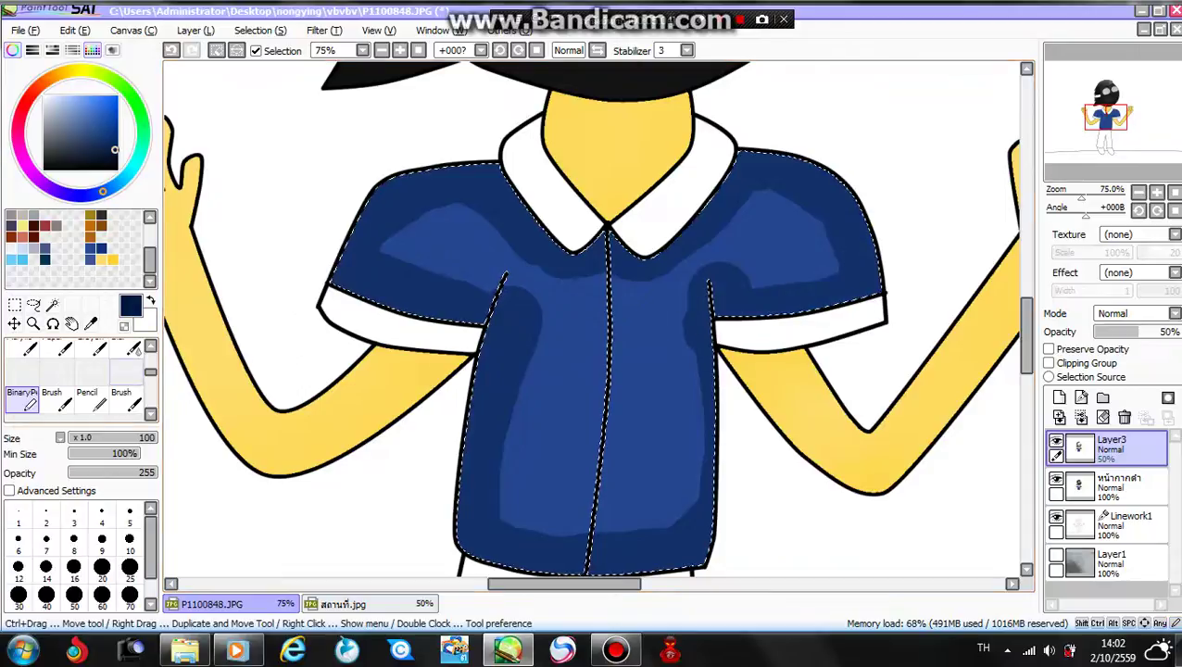
Step: Blend the navy shadows on the shirt's sleeves and body with the blur brush at size 120
left_click(134, 349)
mouse_move(461, 250)
left_mouse_down()
mouse_move(566, 272)
mouse_move(383, 234)
mouse_move(509, 297)
mouse_move(407, 241)
mouse_move(508, 200)
mouse_move(737, 197)
mouse_move(673, 232)
left_mouse_up()
mouse_move(493, 274)
left_mouse_down()
mouse_move(495, 318)
mouse_move(446, 364)
mouse_move(394, 382)
mouse_move(764, 381)
mouse_move(710, 374)
mouse_move(714, 482)
mouse_move(676, 507)
left_mouse_up()
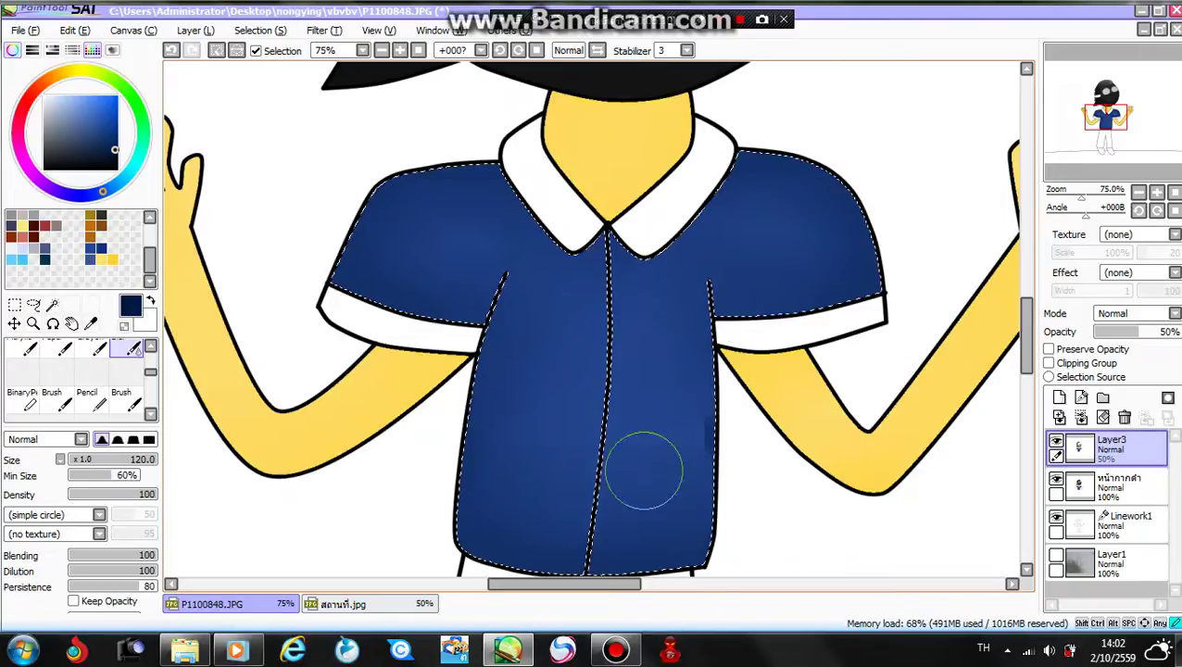
scroll(887, 478, "down", 1)
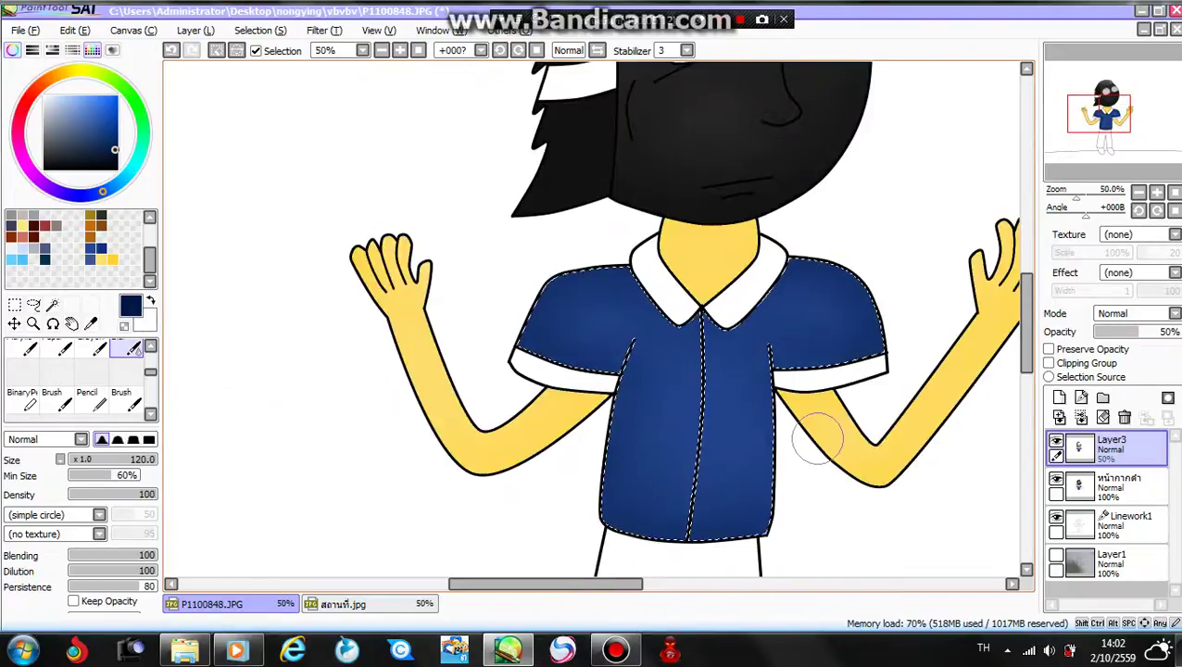
Step: Undo the last four strokes on the shirt and blend the sleeve shading again with the blur brush
key("ctrl+z")
key("ctrl+z")
key("ctrl+z")
key("ctrl+z")
left_click_drag(820, 315, 871, 342)
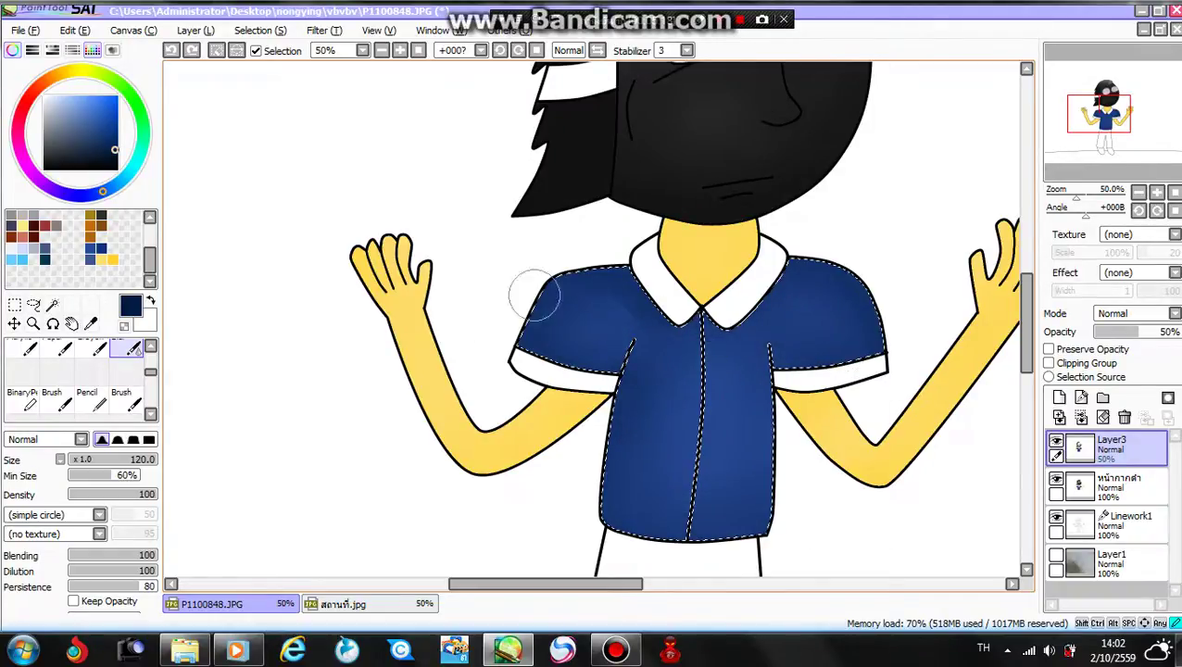
Step: Examine the whole figure to check how the shaded shirt looks with the head and arms
scroll(842, 375, "down", 1)
key("Down")
key("Left")
key("Right")
key("Right")
key("Right")
key("Right")
key("Right")
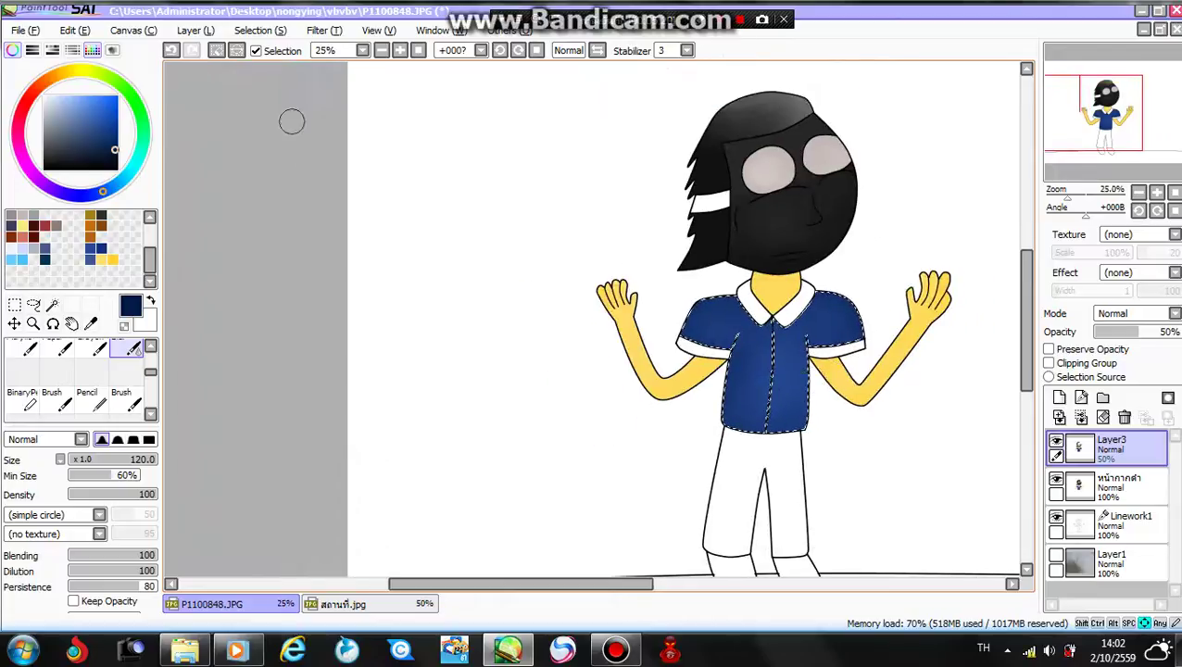
Step: Sample the near-black colour of the trousers in สถานที่.jpg and return to P1100848.JPG
left_click(343, 604)
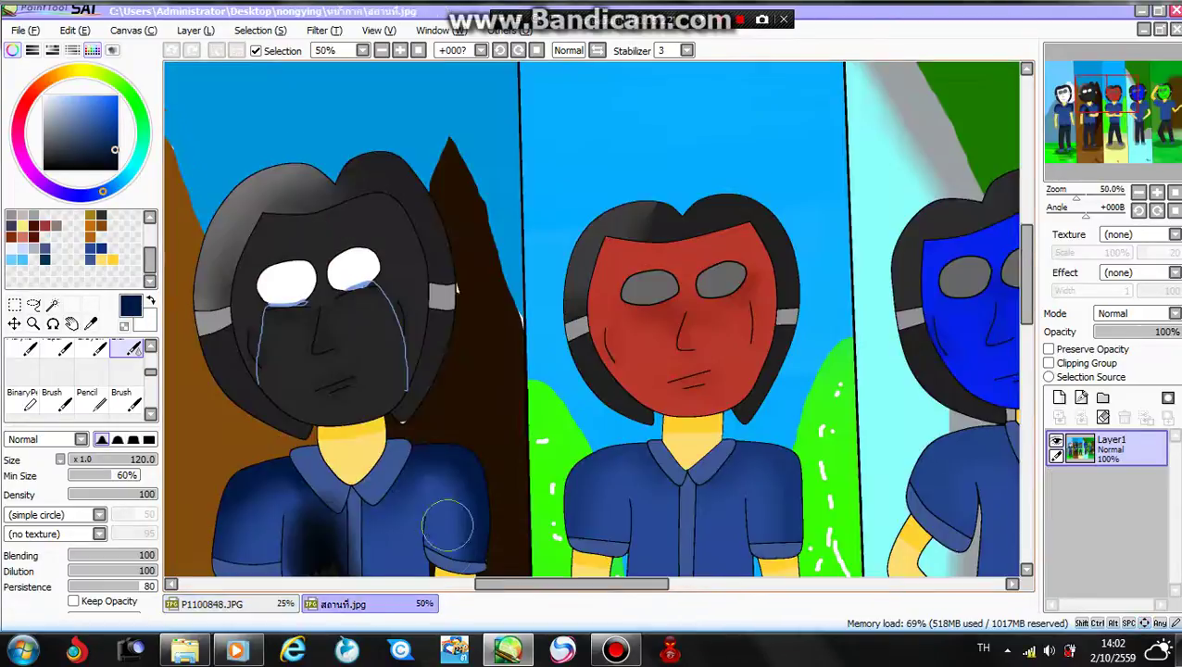
key("Down")
key("Down")
key("Down")
key("Down")
key("Down")
right_click(374, 469)
left_click(237, 604)
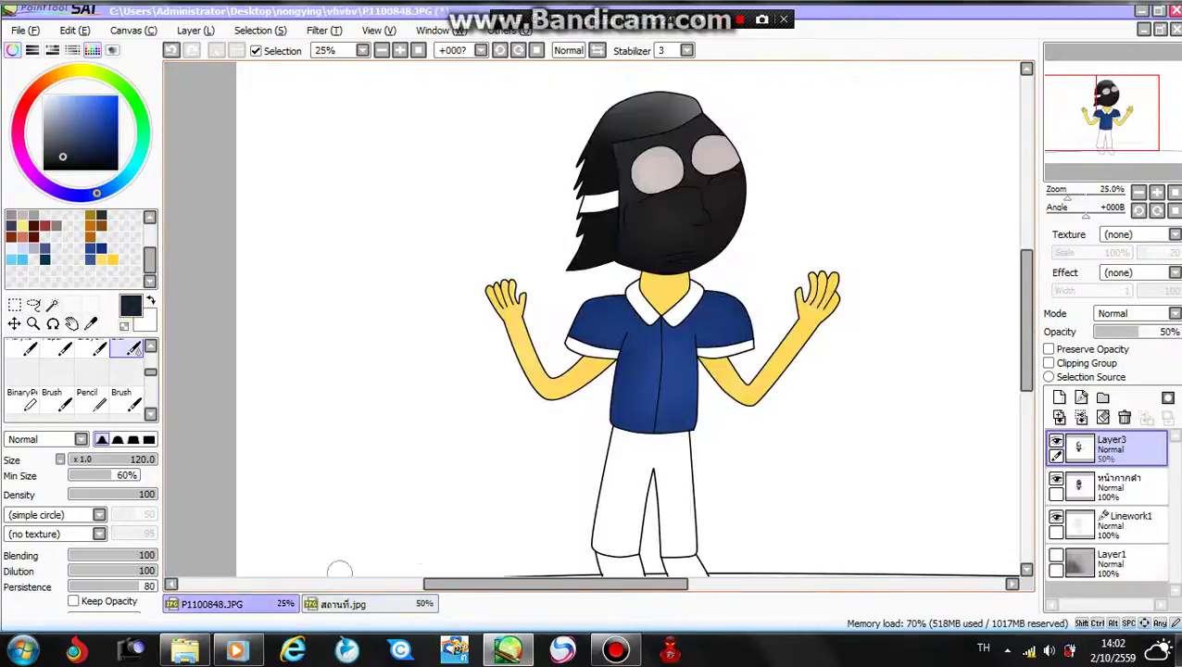
Step: Select the character's trousers with the Magic Wand, using colour difference across the whole image
key("Up")
scroll(560, 470, "right", 1)
scroll(423, 429, "down", 1)
left_click(22, 399)
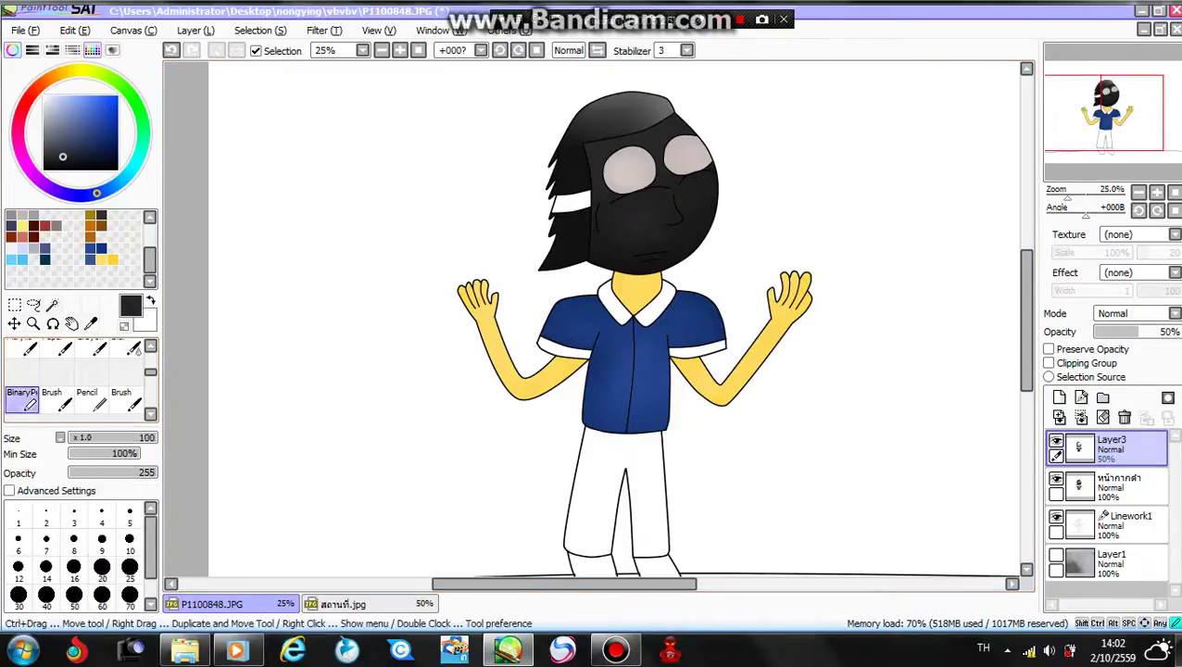
left_click(52, 305)
left_click(607, 463)
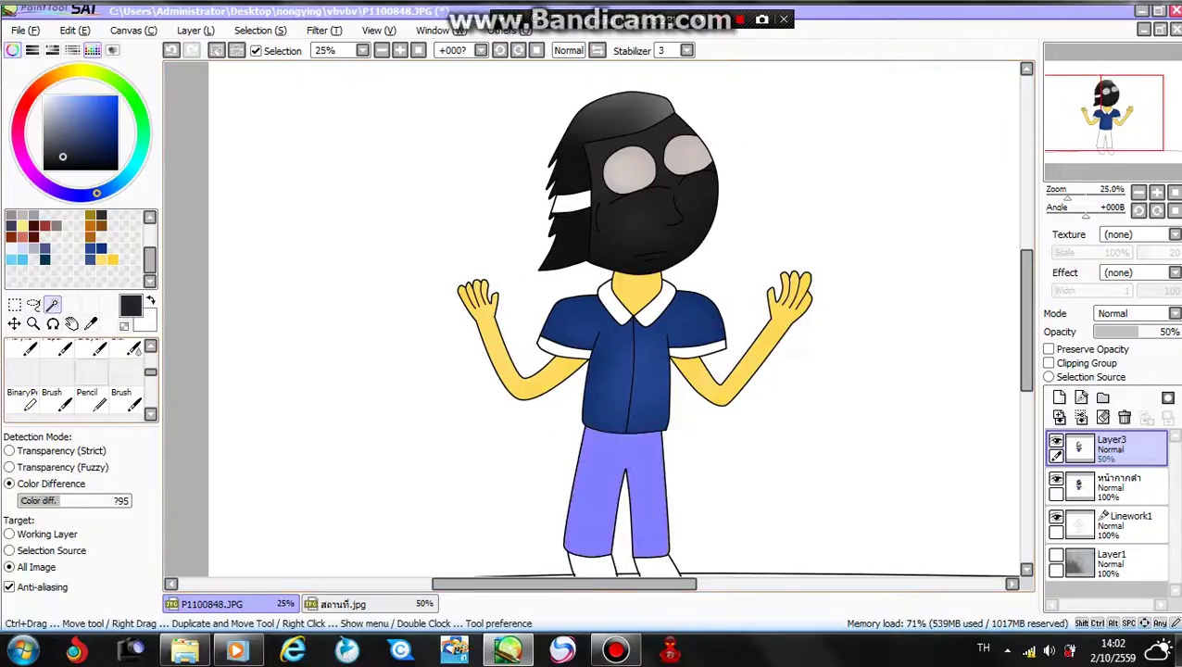
key("Right")
Step: Fill the selected trousers with the sampled near-black on the หน้ากากดำ layer using the Pencil at size 500
left_click(22, 398)
scroll(535, 440, "up", 1)
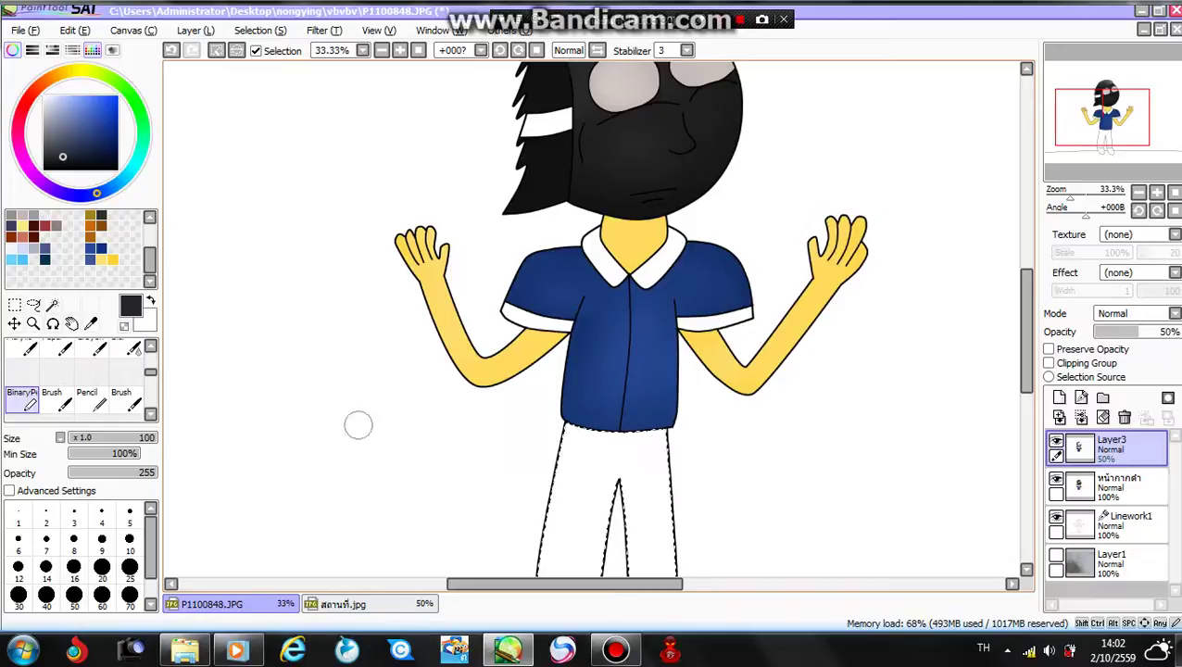
left_click(86, 398)
scroll(592, 370, "down", 2)
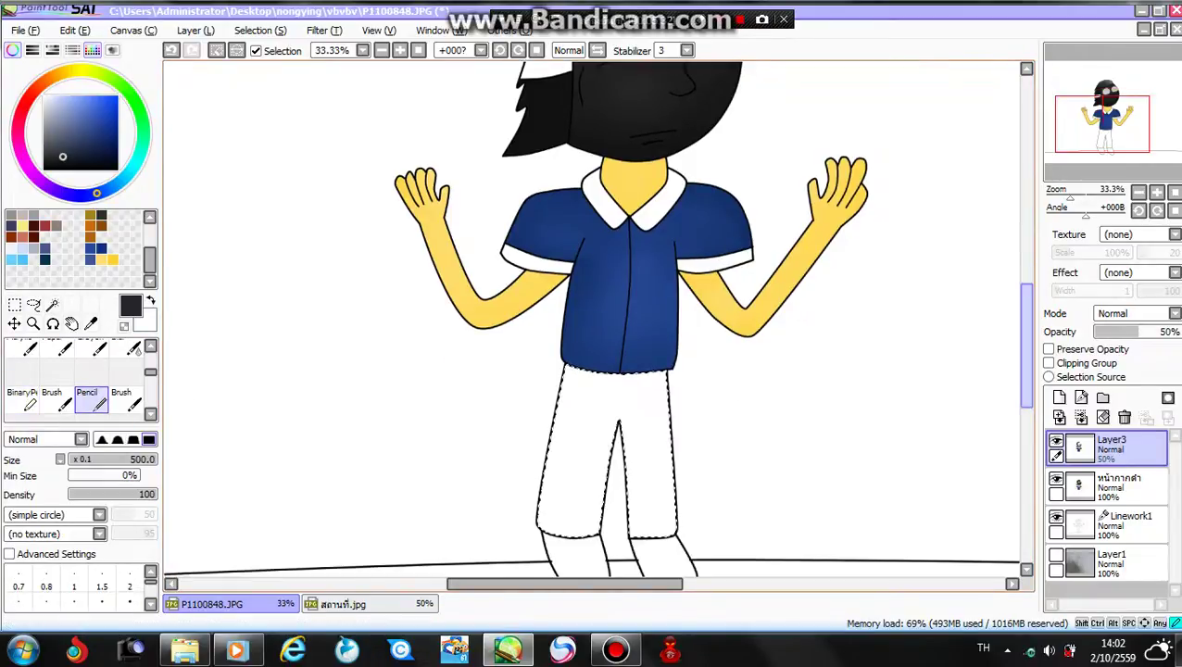
left_click_drag(611, 435, 630, 491)
left_click_drag(610, 531, 622, 523)
left_click(1119, 486)
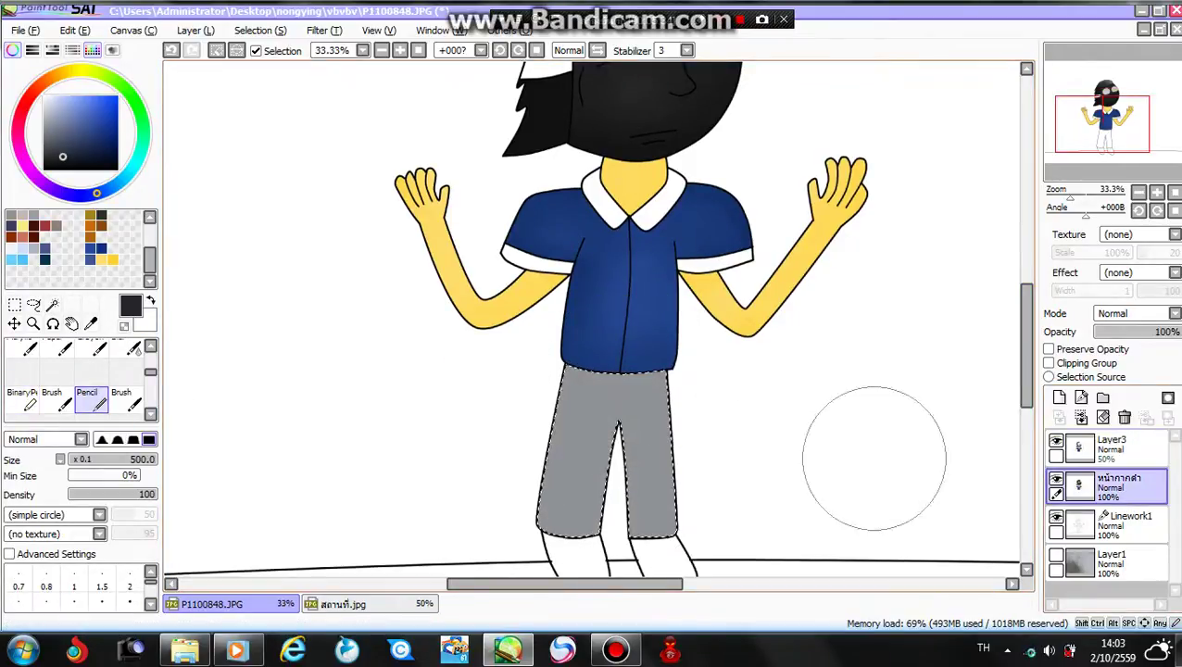
left_click_drag(472, 381, 658, 478)
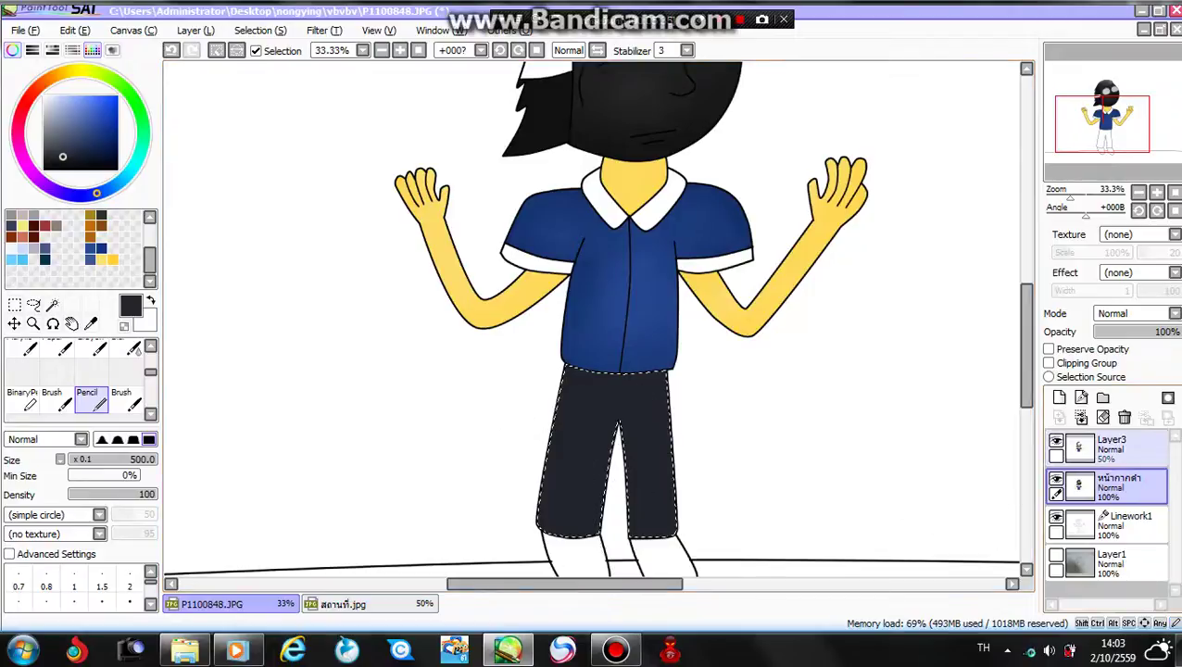
Step: Shade the trousers in black on Layer3 with the Binary Pen at size 100, blend with the blur brush at size 120 and clear the selection
left_click(1111, 448)
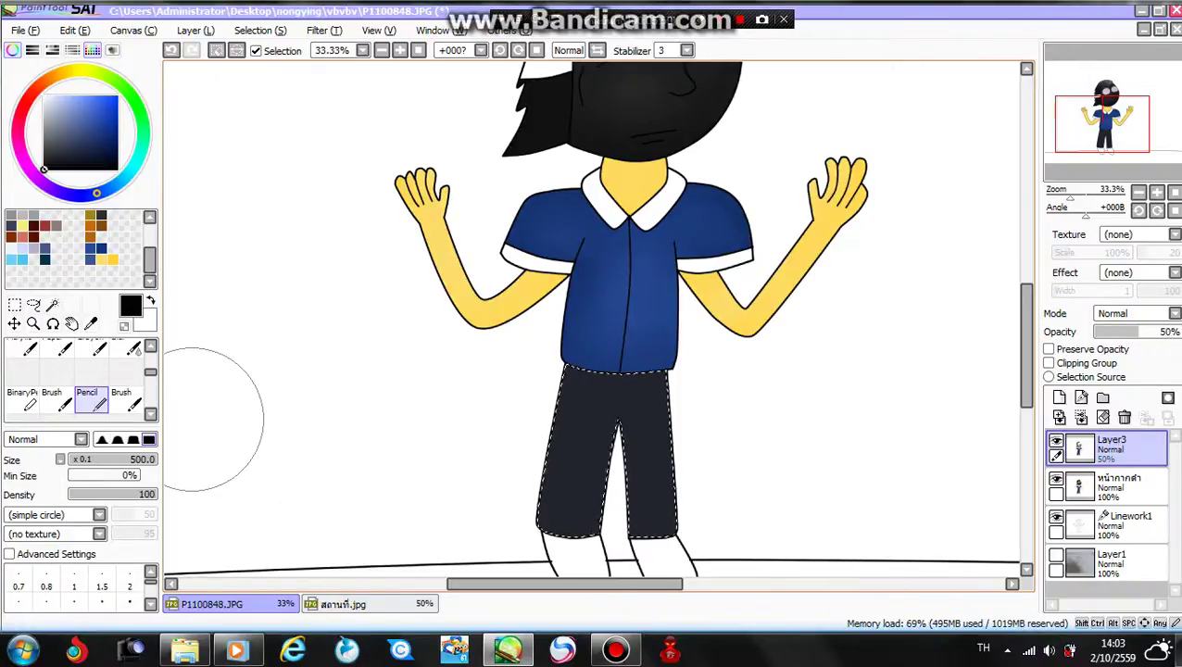
left_click(23, 398)
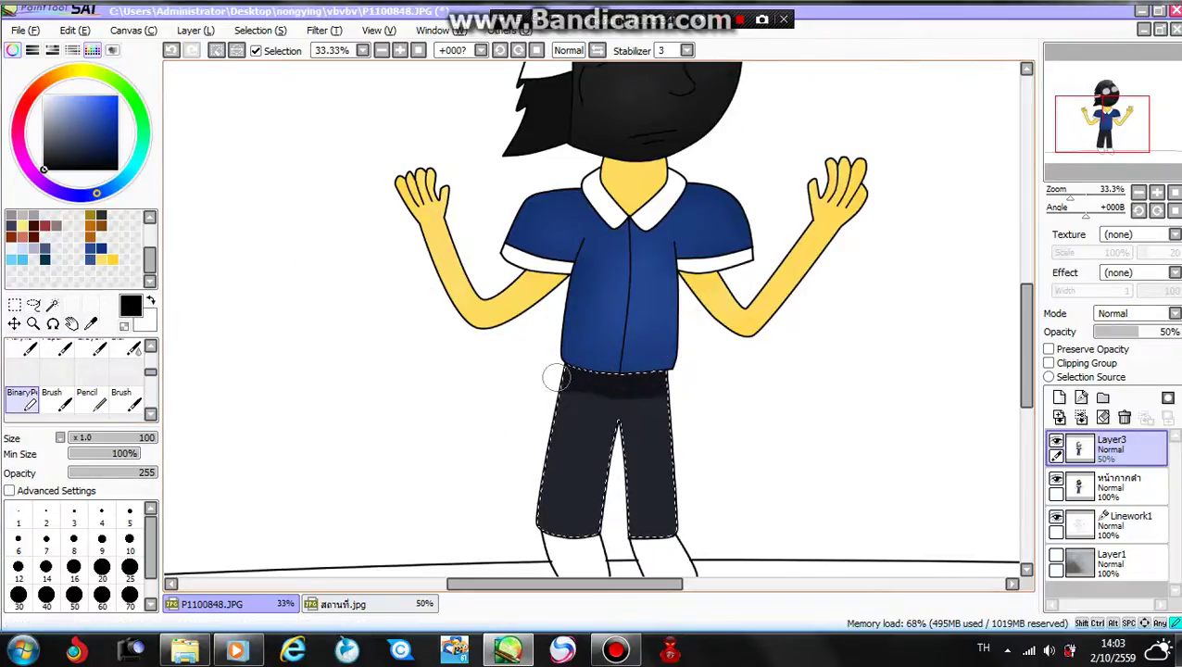
scroll(572, 271, "down", 2)
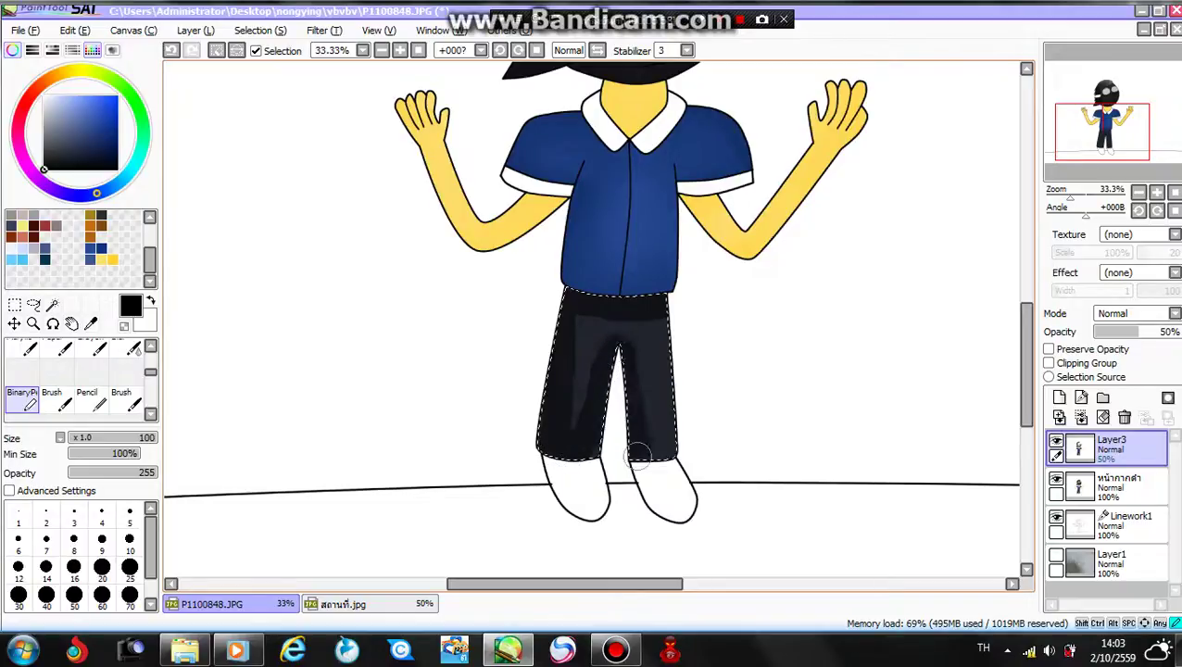
left_click(134, 348)
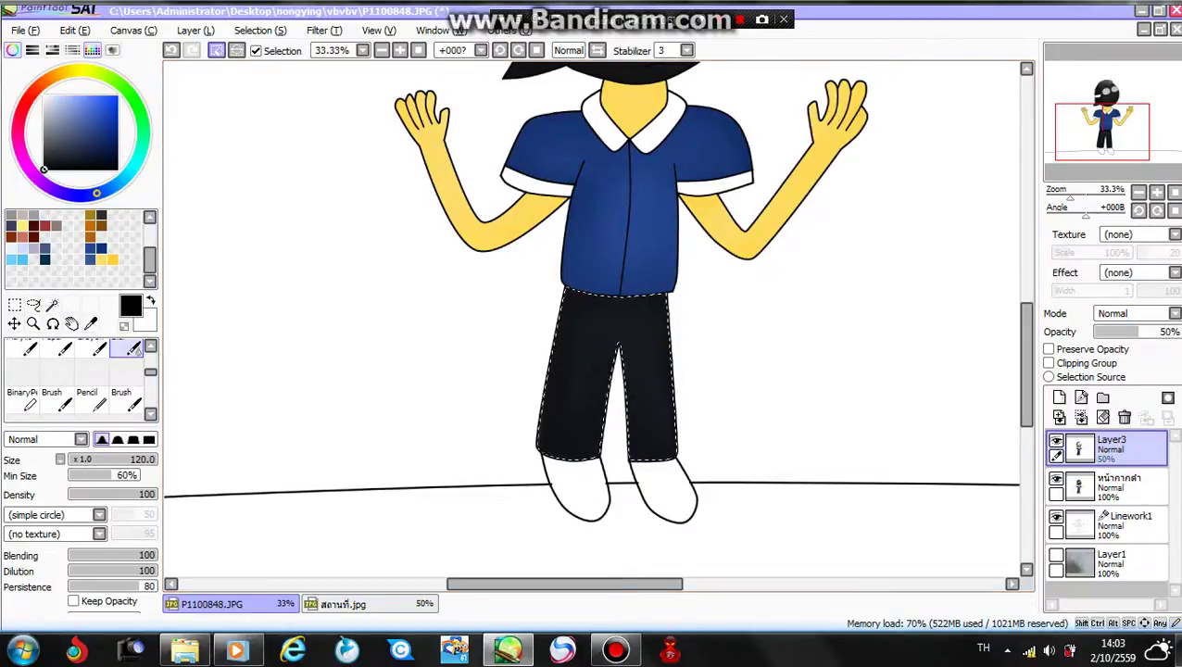
key("ctrl+d")
Step: Sample the lighter blue of the collar trim in สถานที่.jpg and return to P1100848.JPG
left_click(343, 603)
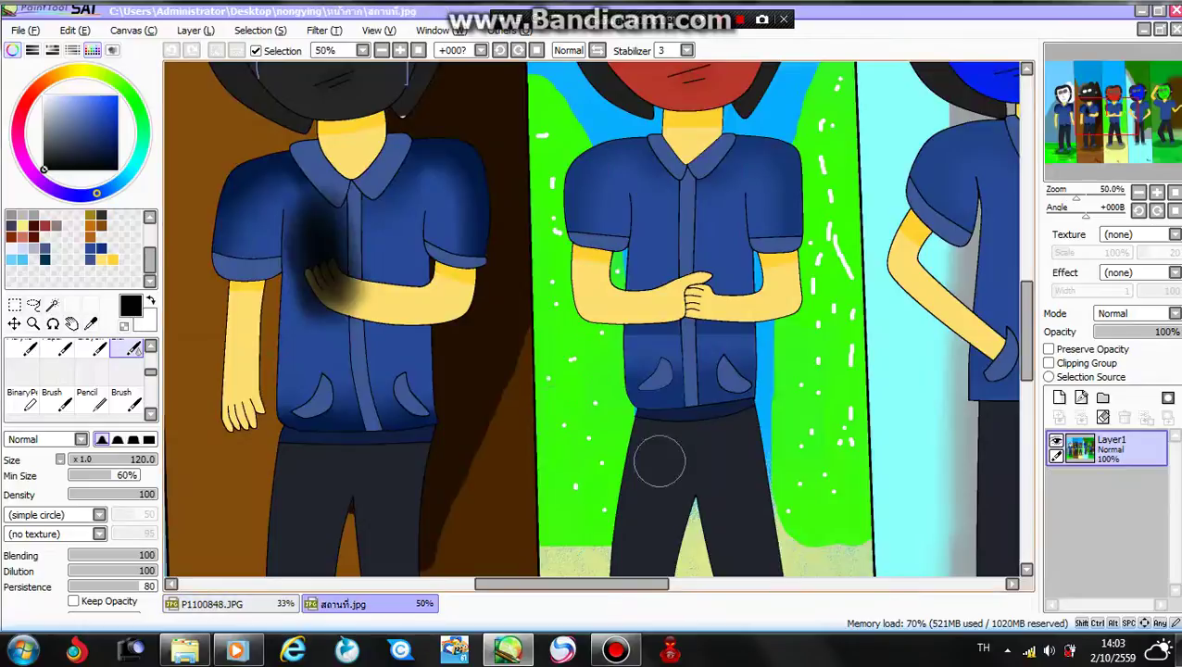
scroll(370, 422, "up", 1)
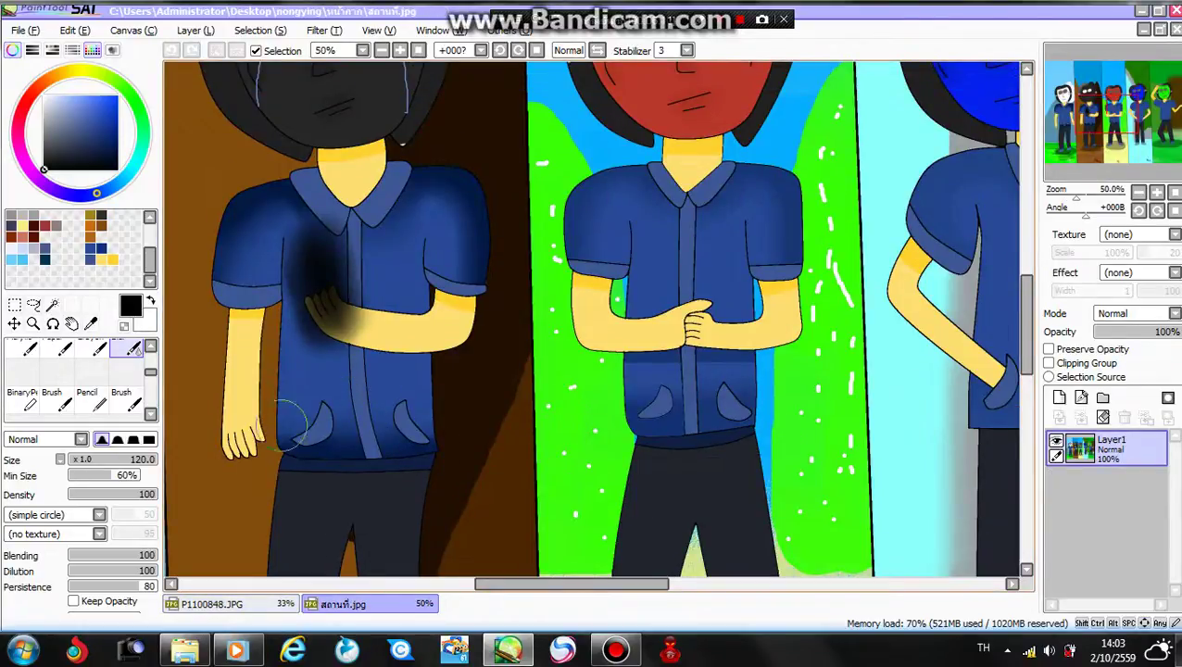
left_click(211, 604)
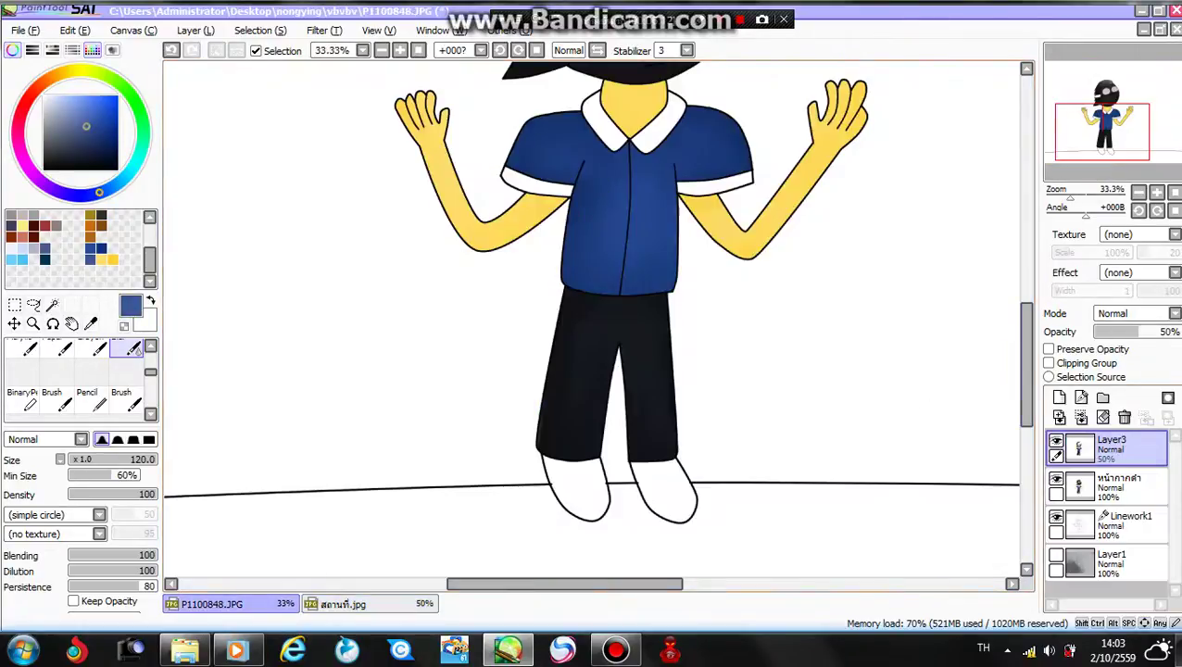
Step: Select the collar and sleeve cuffs with the Magic Wand and fill them with the sampled blue on the หน้ากากดำ layer using the Pencil
left_click(1116, 486)
scroll(712, 344, "up", 3)
left_click(53, 305)
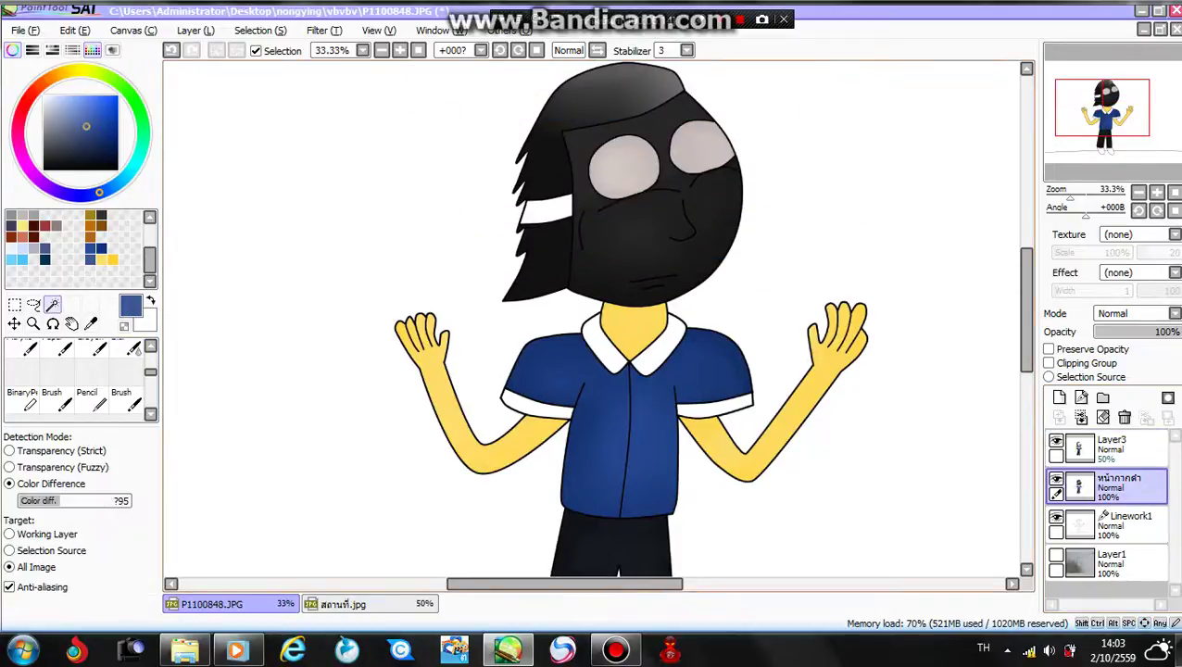
left_click(600, 344)
left_click(721, 406)
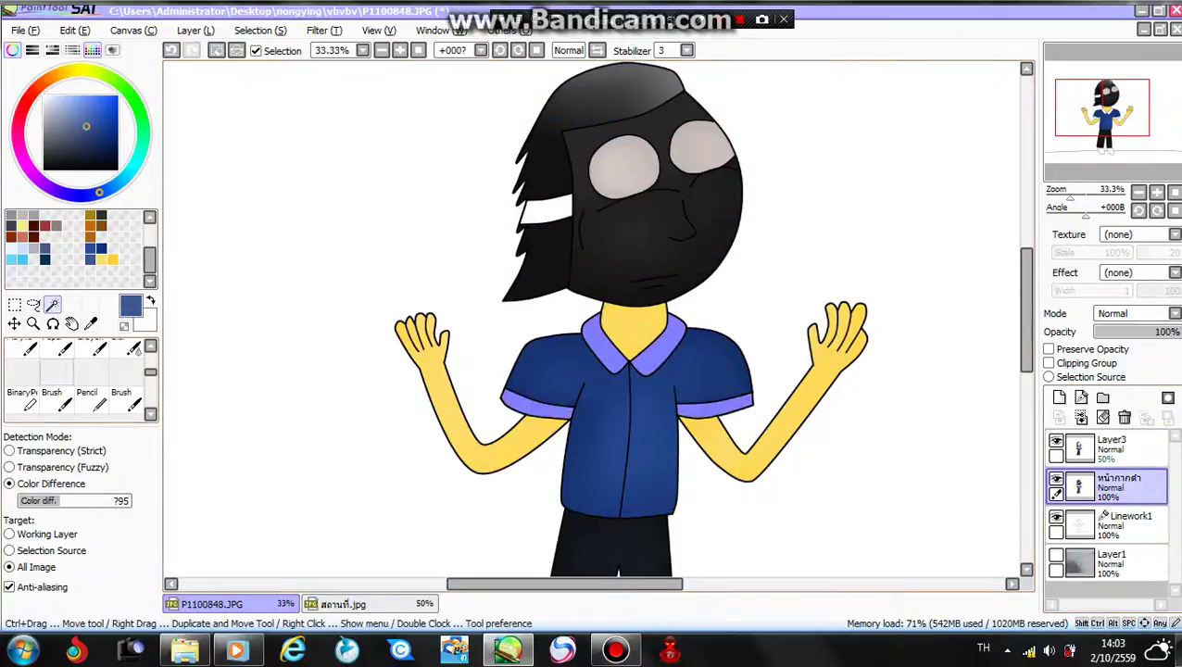
key("n")
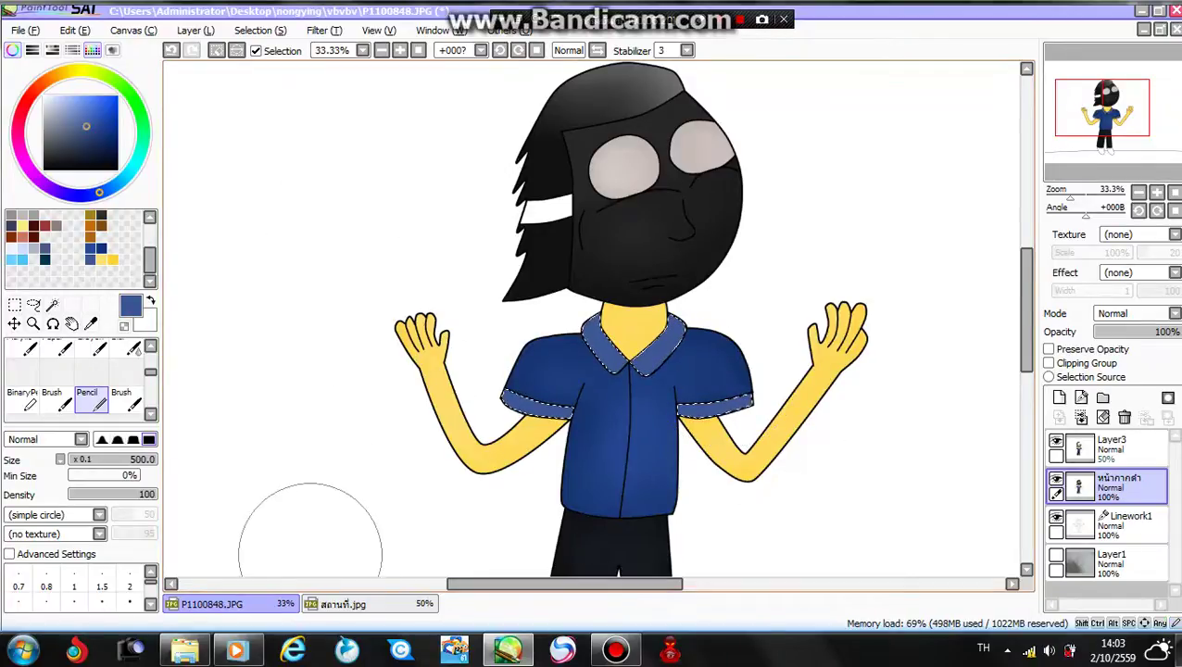
Step: Sample the darker shirt blue near the sleeve and choose the Binary Pen at size 100
left_click(516, 383, "alt")
scroll(516, 382, "up", 3)
left_click(22, 400)
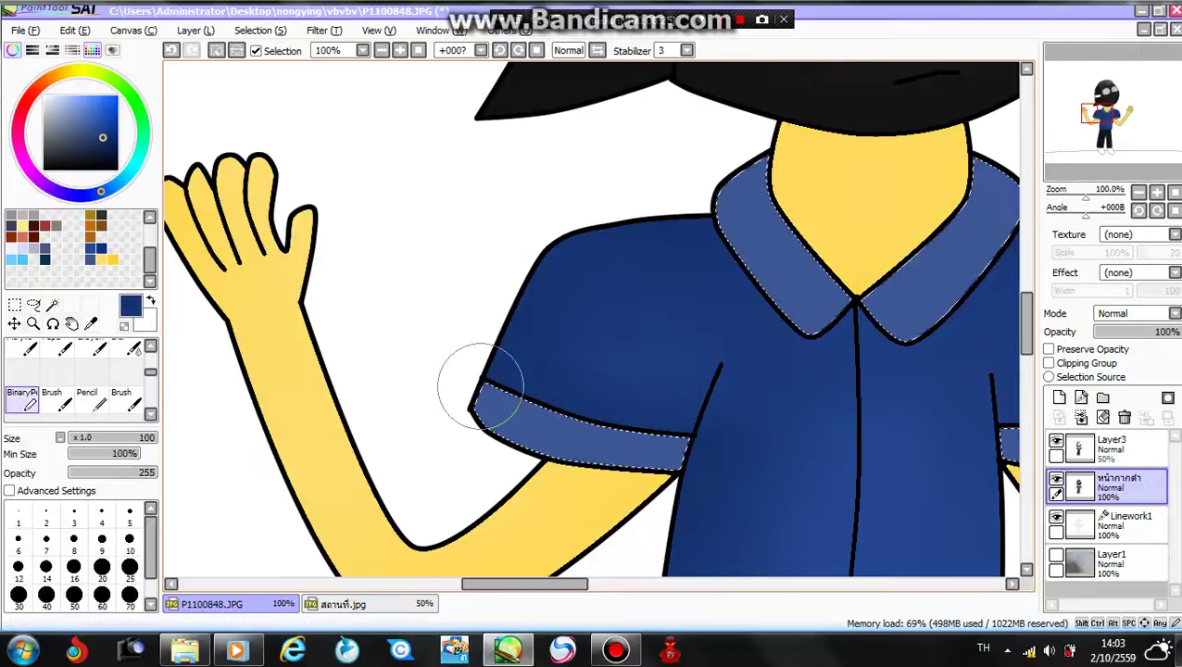
mouse_move(481, 391)
left_mouse_down()
mouse_move(490, 422)
mouse_move(665, 485)
left_mouse_up()
key("Right")
key("Right")
key("Right")
key("Right")
key("Right")
key("Right")
key("Right")
key("Right")
key("Right")
key("Right")
key("Right")
key("Right")
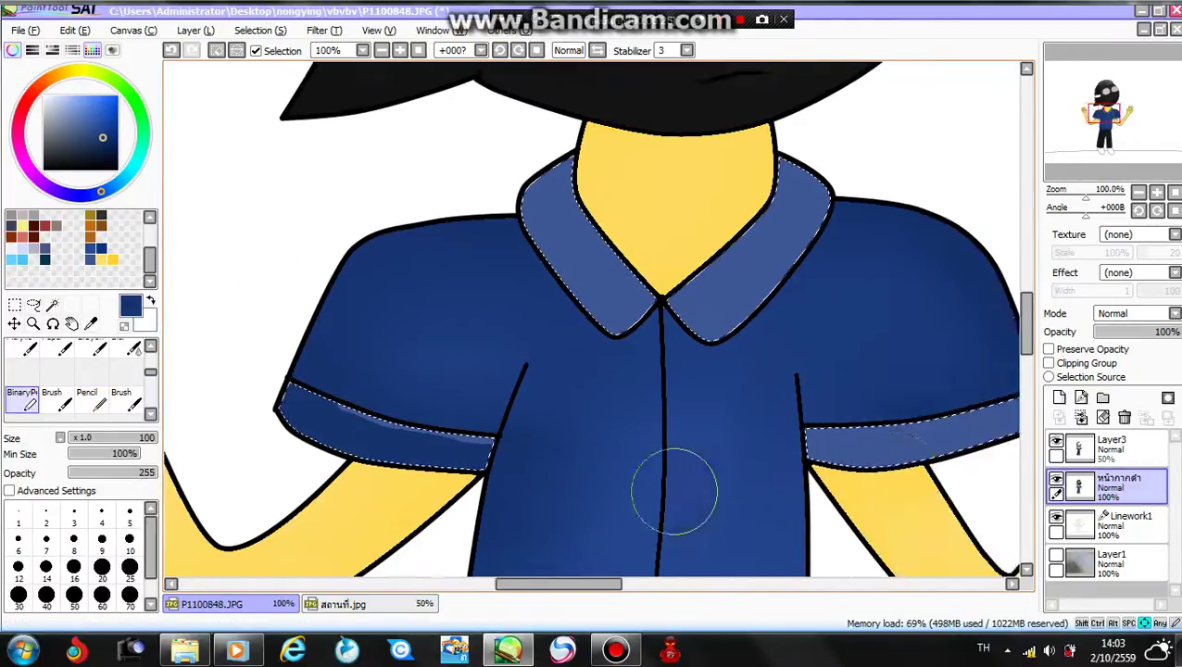
scroll(653, 467, "down", 3)
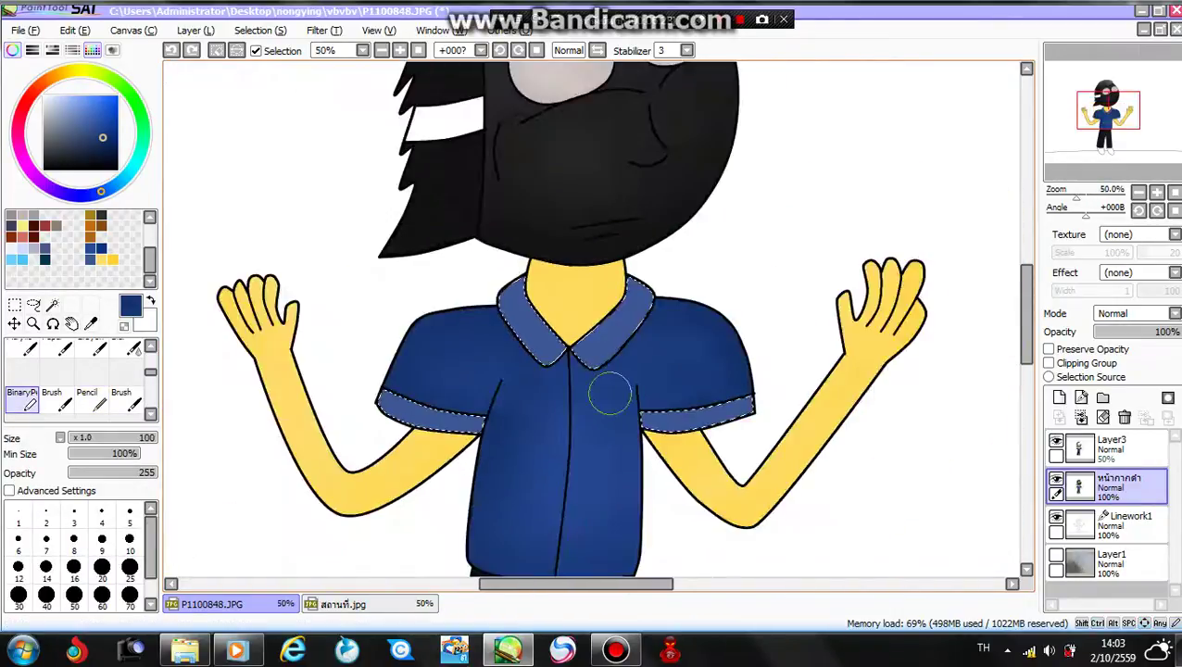
Step: Shade the collar and cuffs in dark blue on Layer3, blend with the blur brush at size 120 and clear the selection
scroll(581, 350, "up", 3)
left_click(1112, 445)
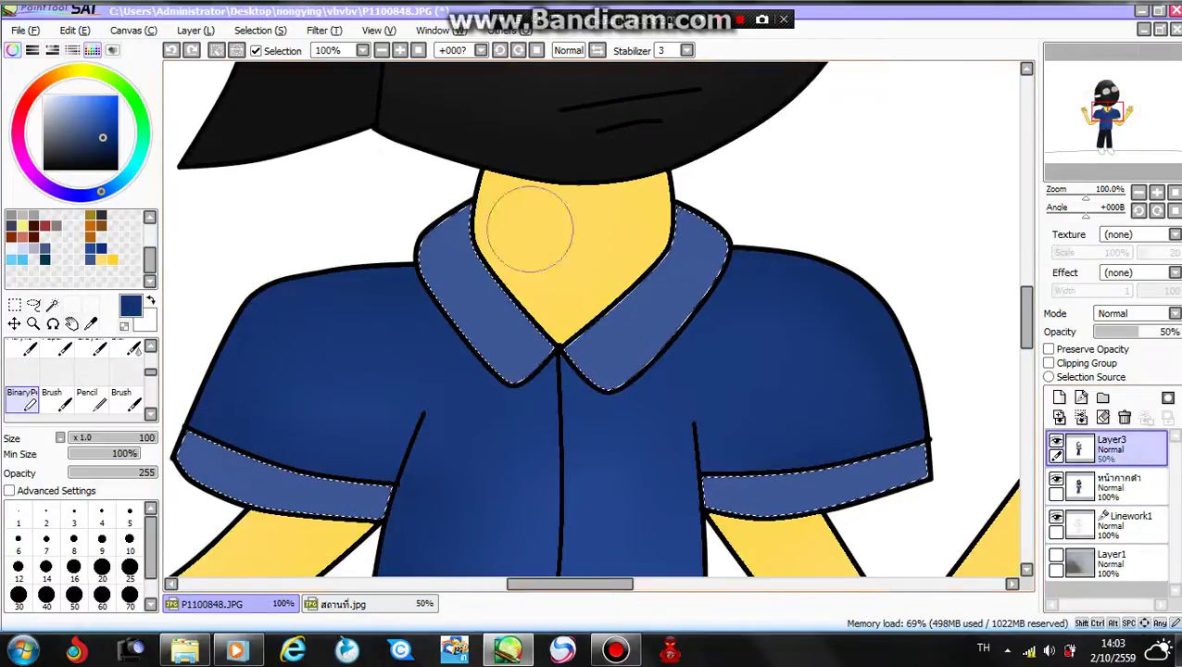
mouse_move(390, 250)
left_mouse_down()
mouse_move(441, 215)
mouse_move(619, 199)
mouse_move(757, 263)
mouse_move(997, 445)
mouse_move(971, 429)
mouse_move(966, 458)
mouse_move(669, 537)
left_mouse_up()
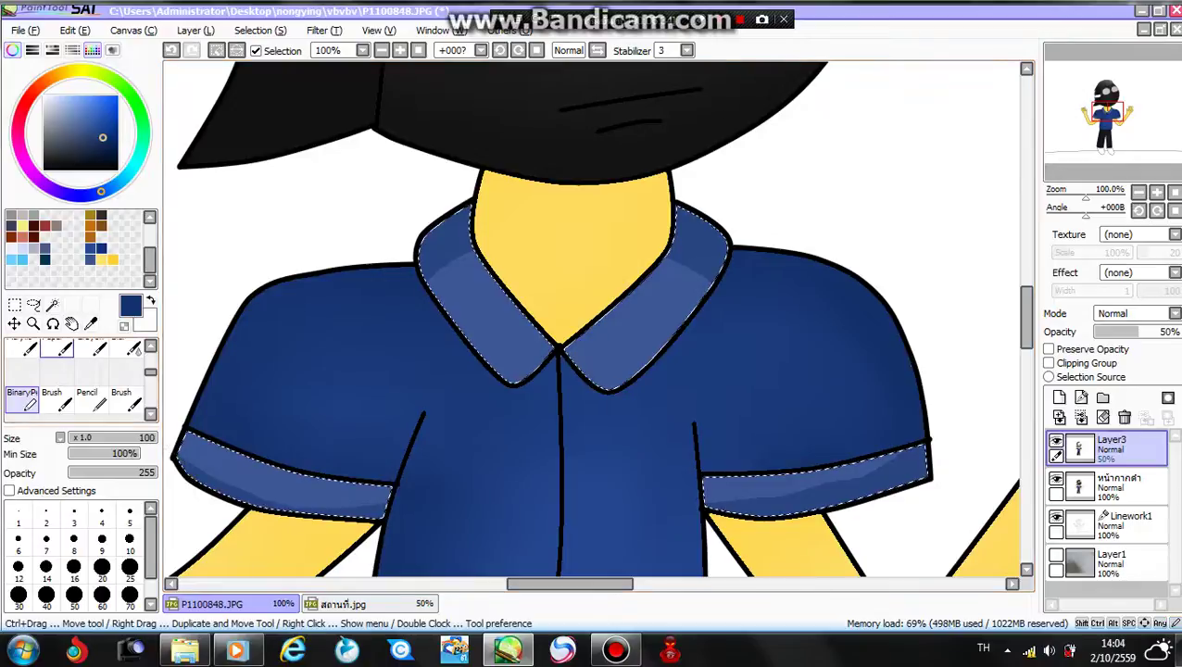
left_click(133, 349)
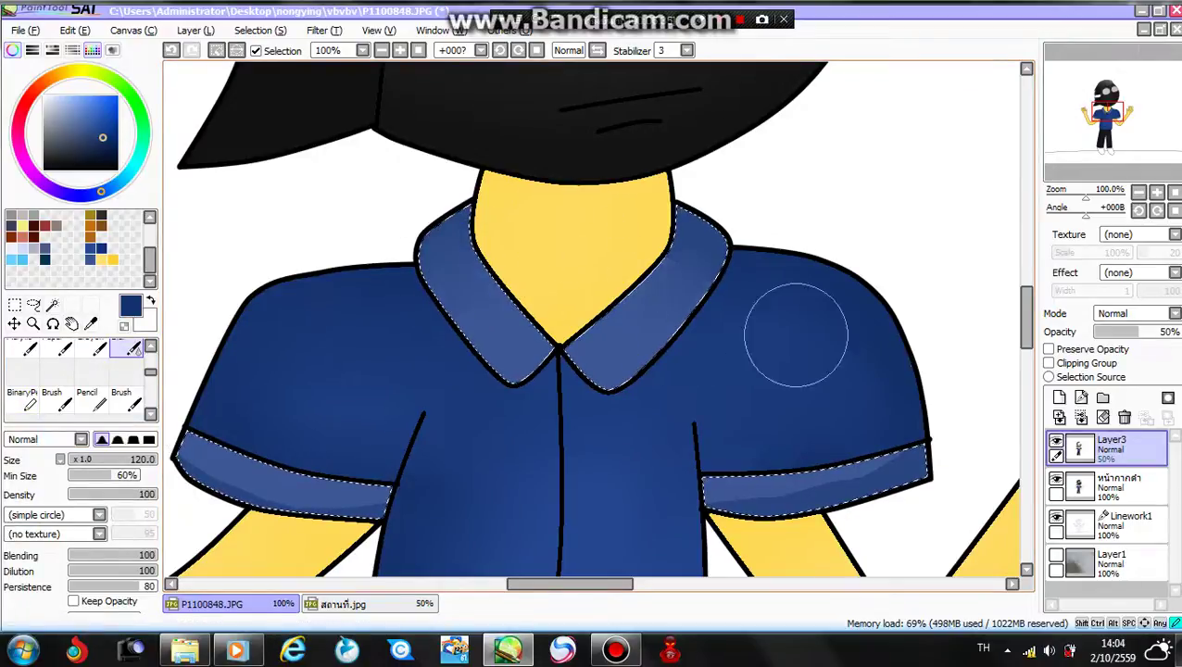
scroll(501, 408, "down", 2)
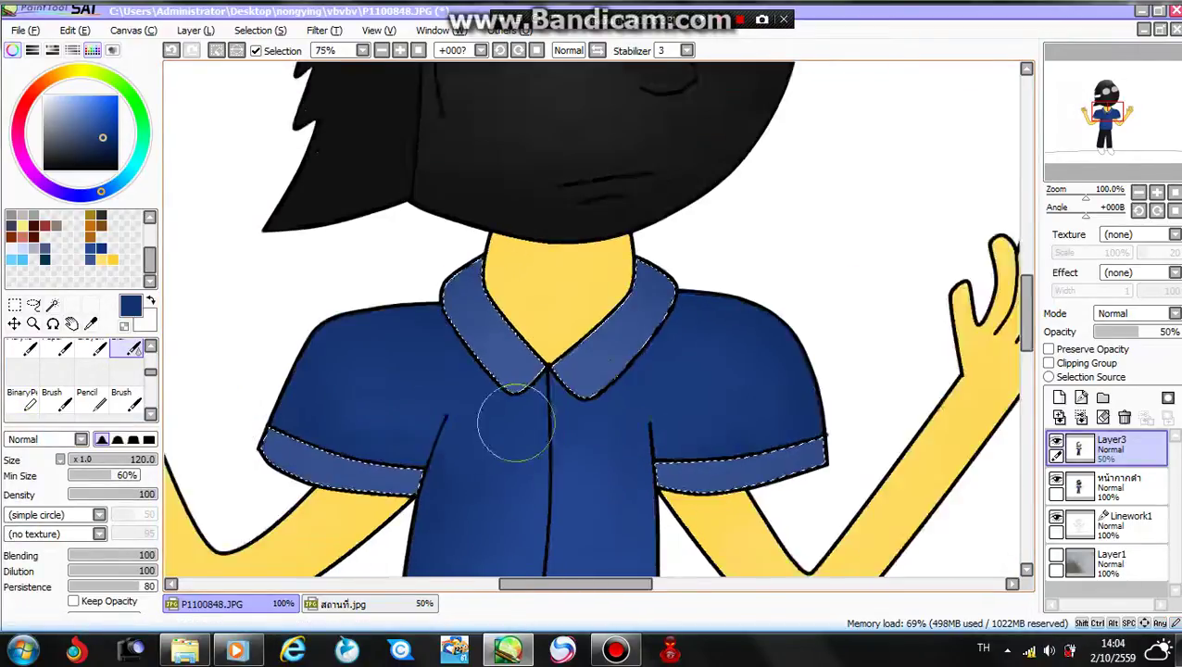
left_click(217, 50)
Step: Sample the blue of the shoes in สถานที่.jpg and return to P1100848.JPG
scroll(432, 261, "down", 1)
scroll(594, 477, "down", 7)
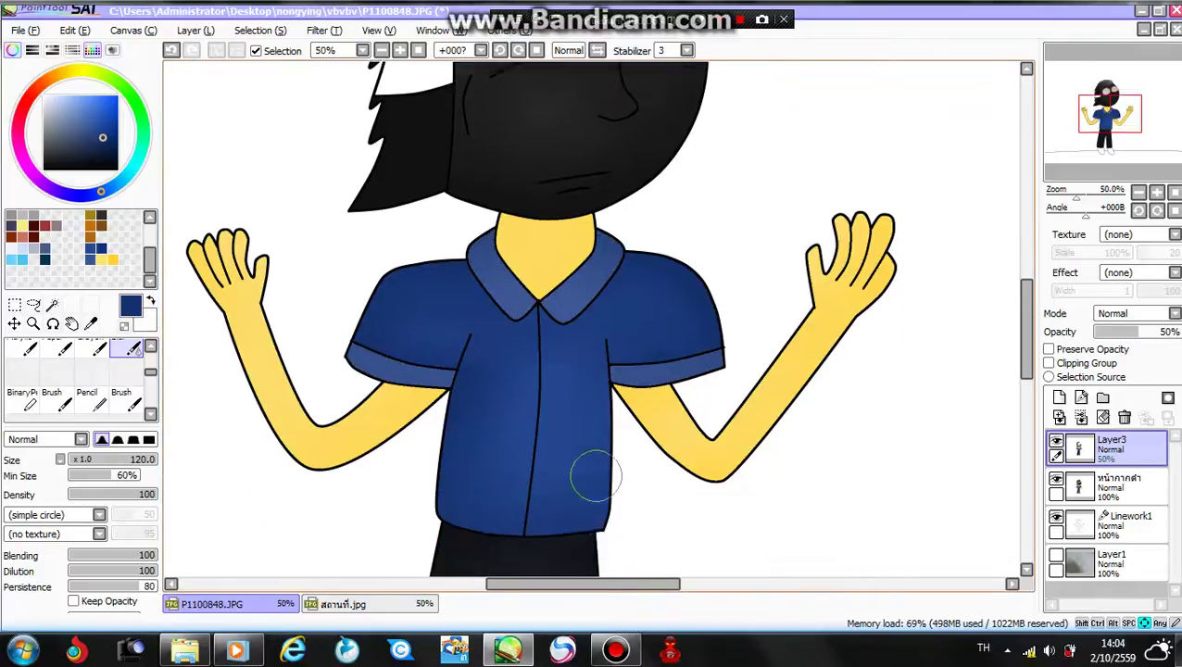
left_click(342, 604)
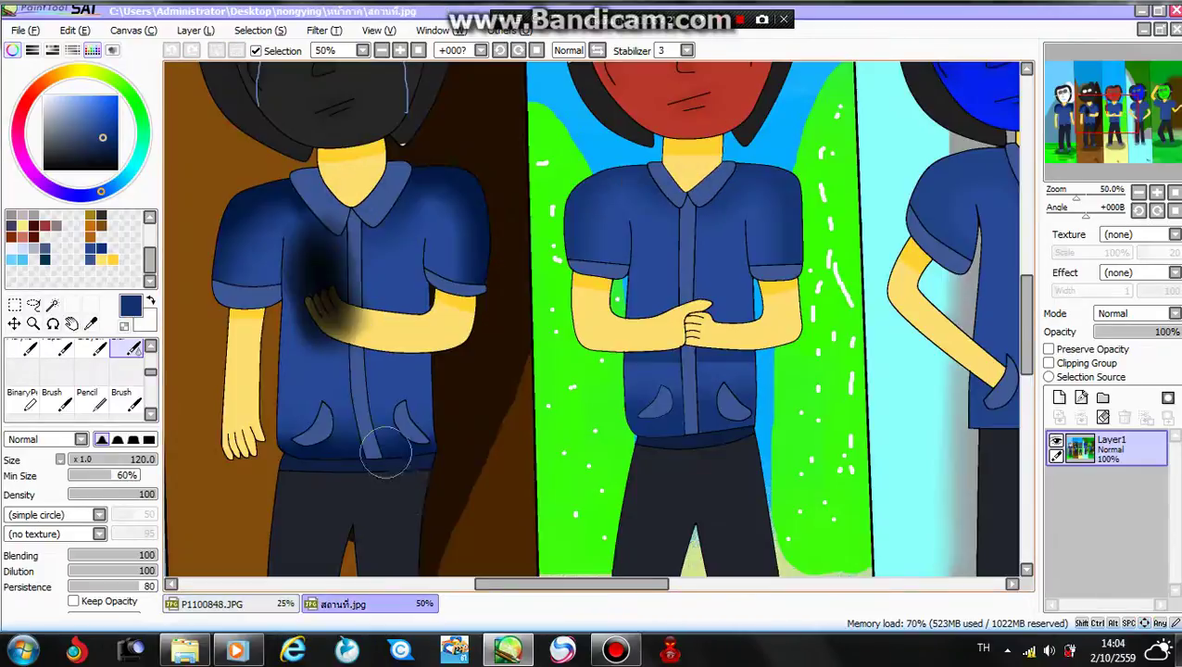
scroll(374, 465, "down", 1)
scroll(374, 465, "down", 3)
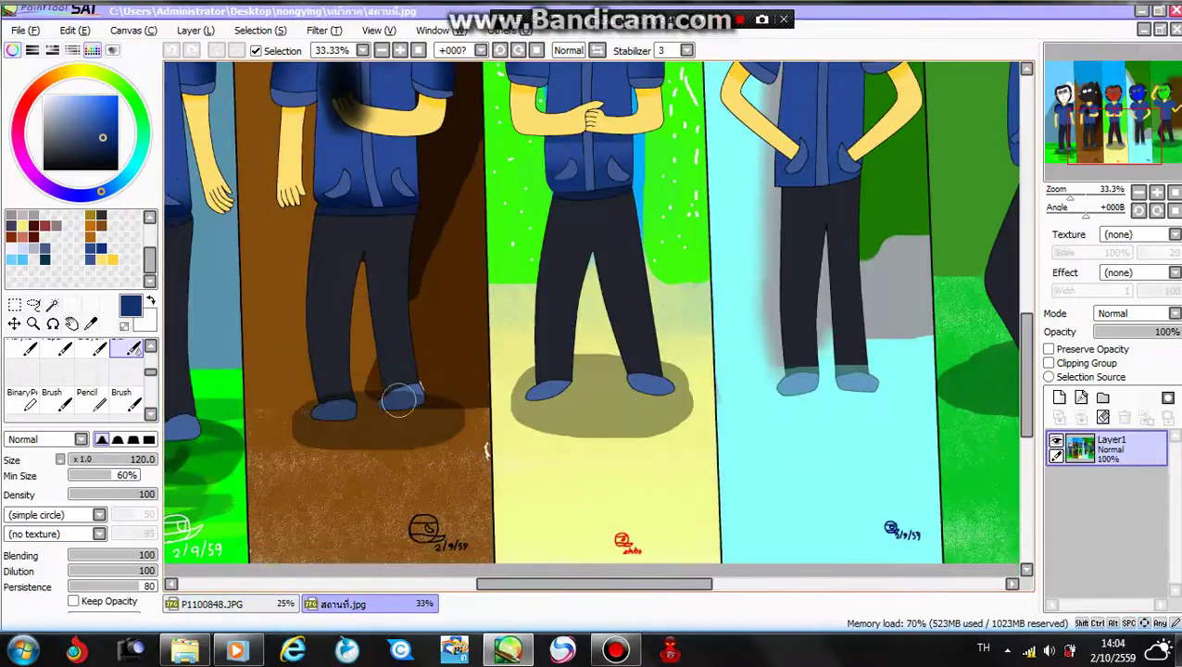
left_click(211, 603)
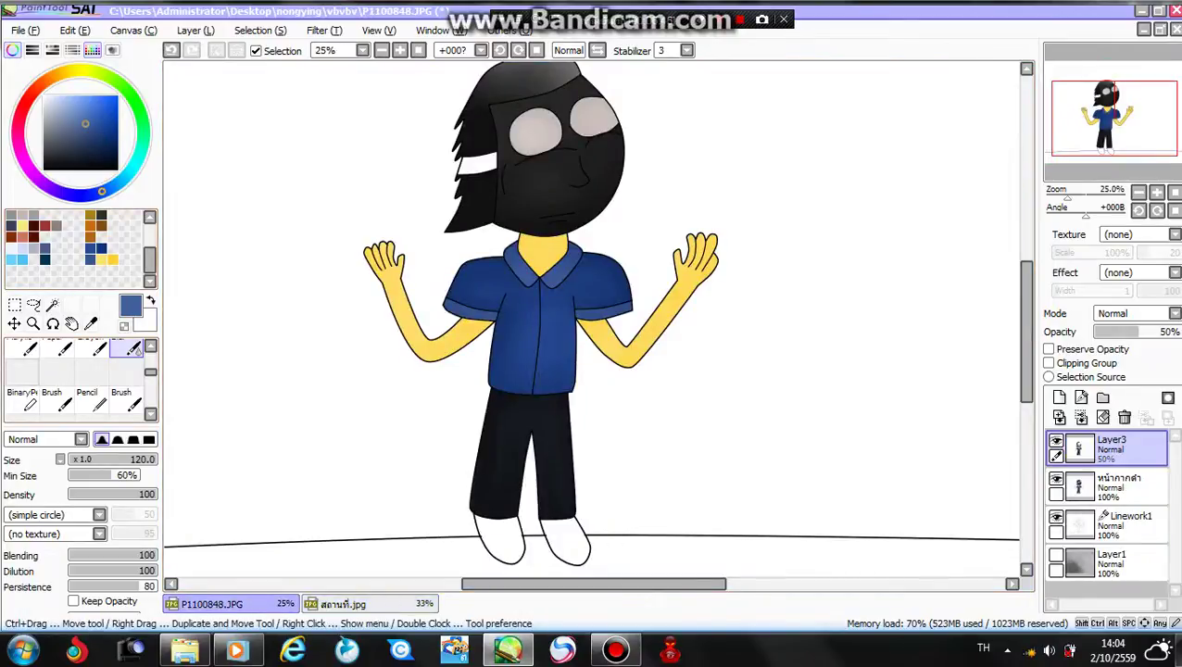
Step: Select both of the character's shoes with the Magic Wand, using colour difference across the whole image
left_click(51, 306)
left_click(501, 544)
left_click(566, 545)
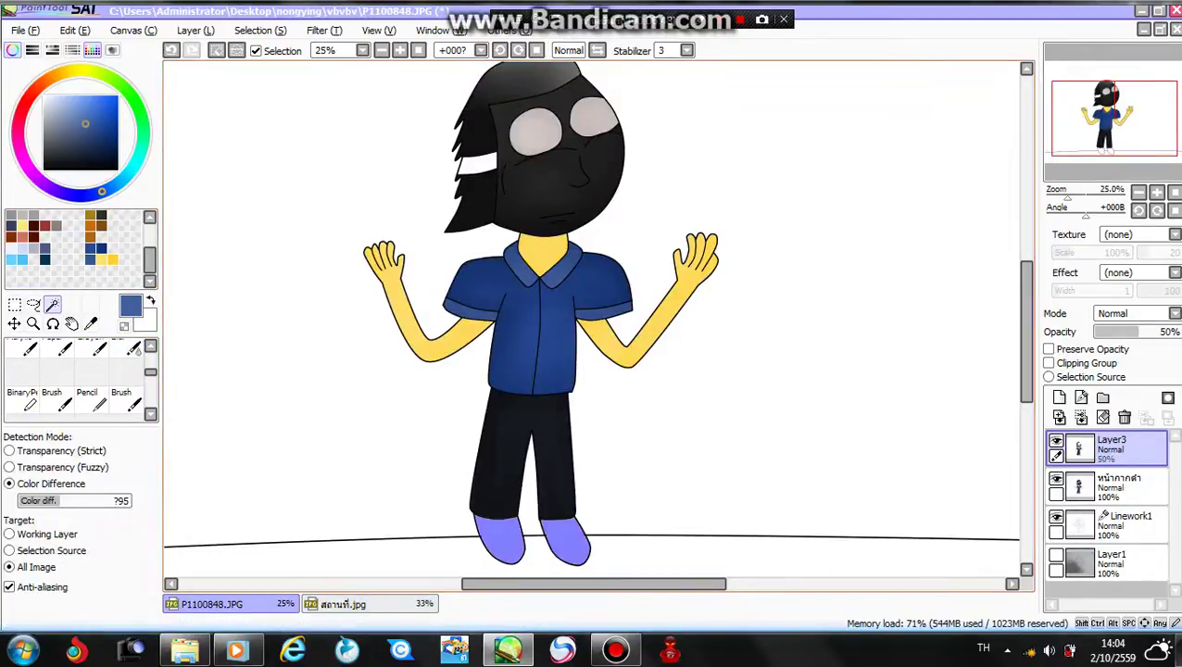
scroll(437, 528, "up", 2)
scroll(593, 320, "down", 1)
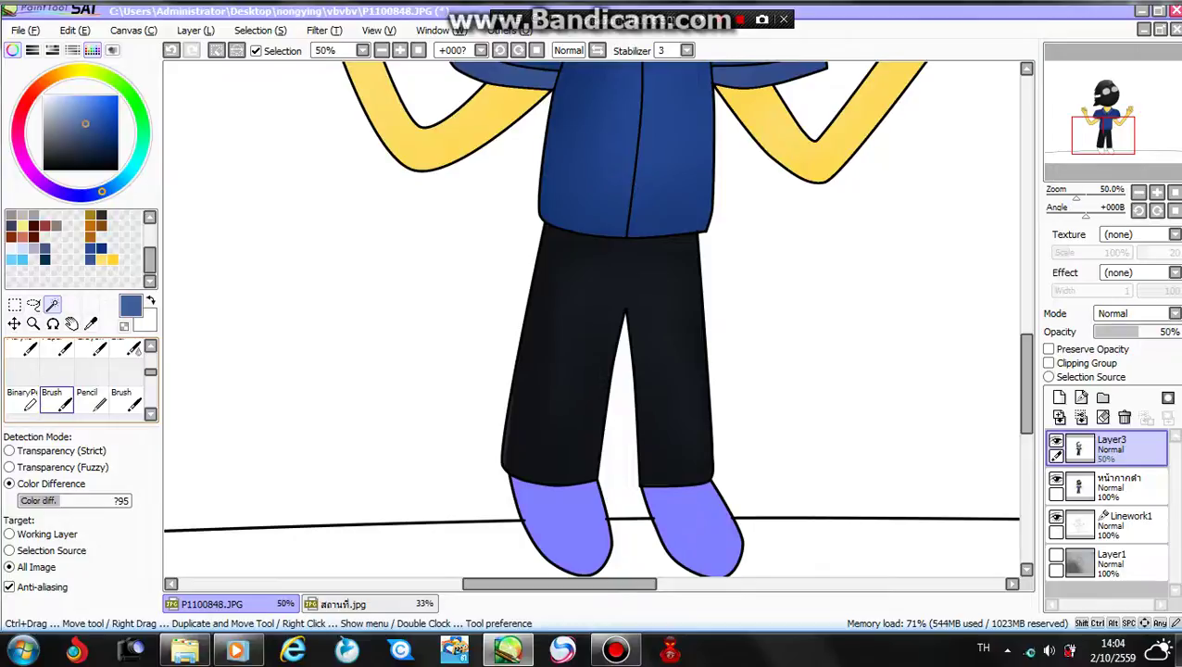
Step: Fill the selected shoes with the sampled blue on the หน้ากากดำ layer using the Pencil at size 500
left_click(91, 399)
mouse_move(541, 504)
left_mouse_down()
mouse_move(682, 479)
mouse_move(694, 556)
left_mouse_up()
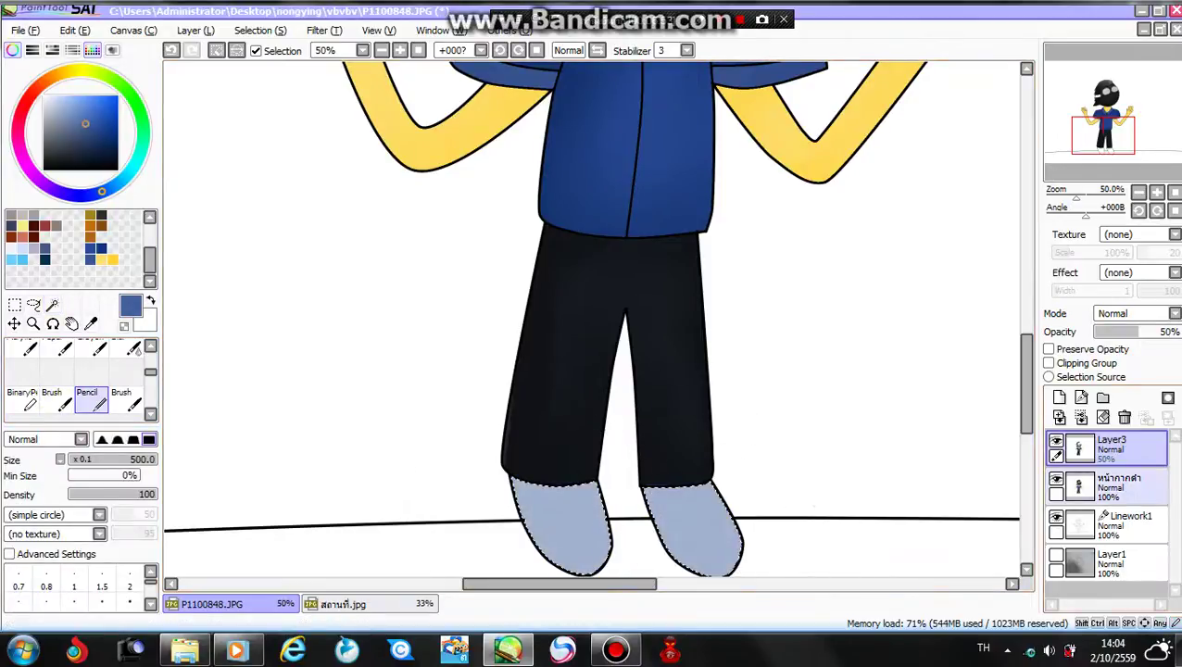
left_click(1118, 486)
left_click_drag(612, 540, 669, 548)
scroll(651, 500, "down", 1)
left_click_drag(211, 275, 209, 248)
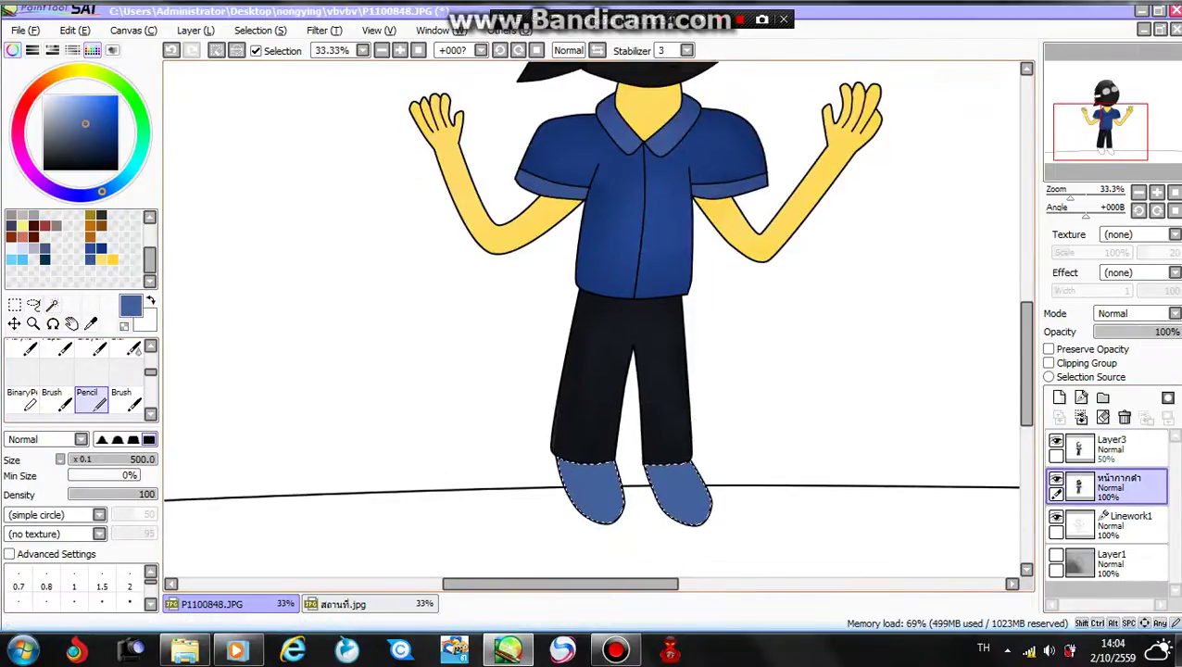
Step: Shade the upper part of both shoes on Layer3 in dark blue sampled from the shirt, using the Binary Pen at size 100
right_click(597, 189)
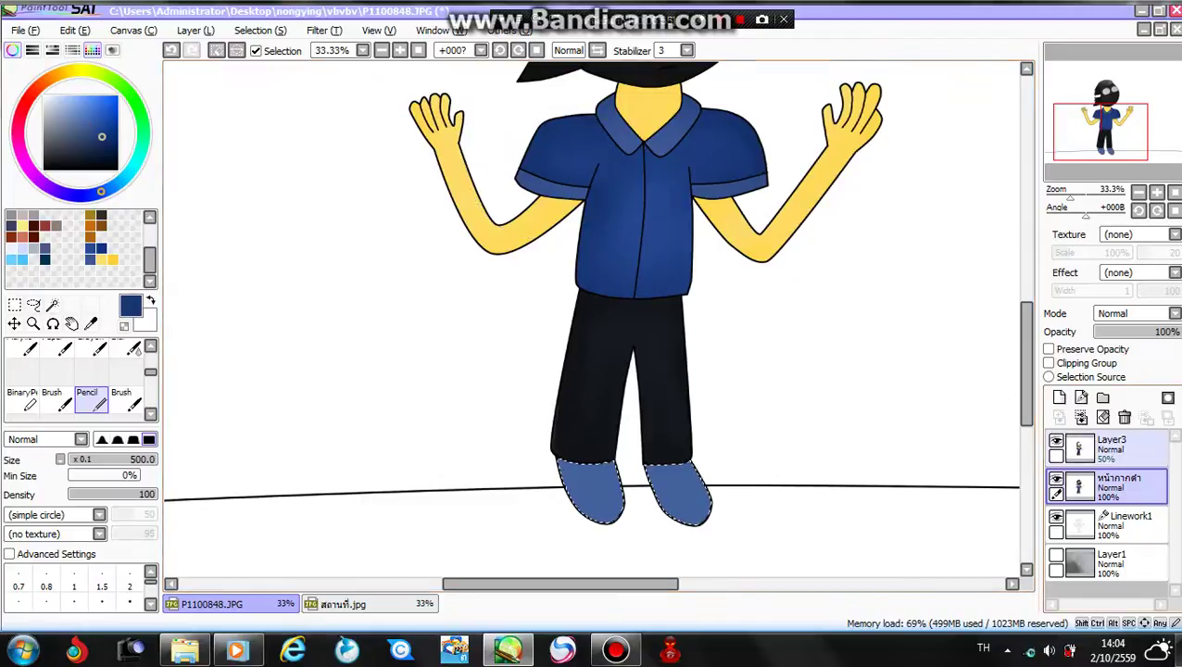
left_click(1109, 449)
left_click(21, 399)
scroll(612, 478, "up", 2)
key("Down")
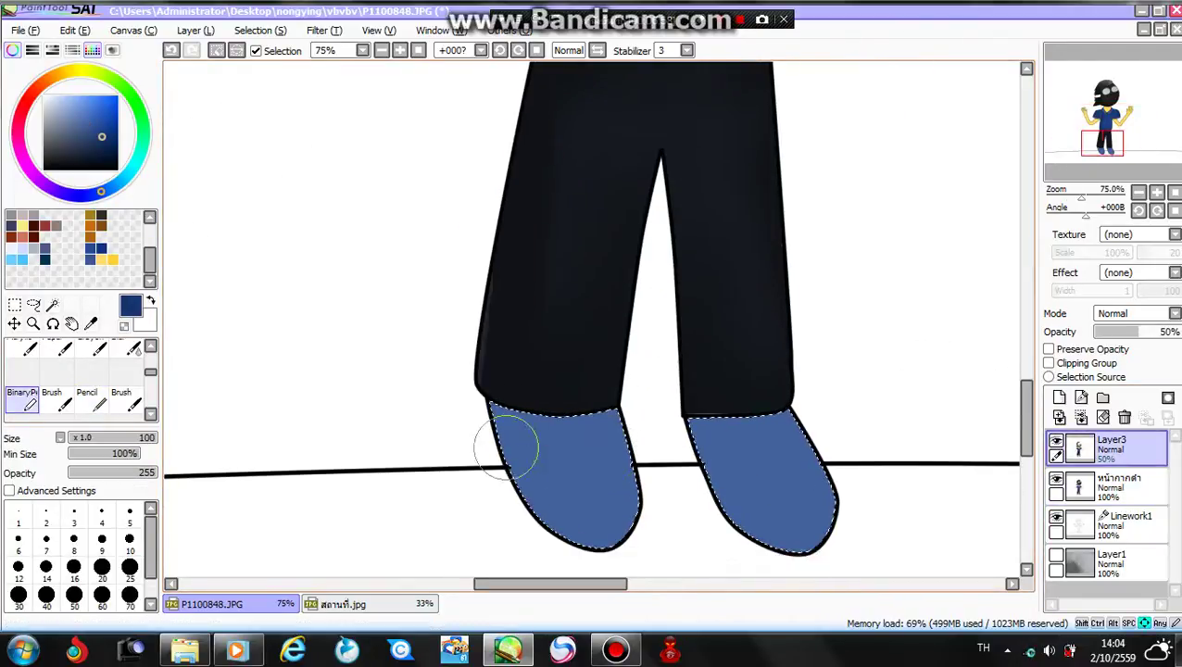
mouse_move(500, 400)
left_mouse_down()
mouse_move(495, 408)
mouse_move(829, 398)
left_mouse_up()
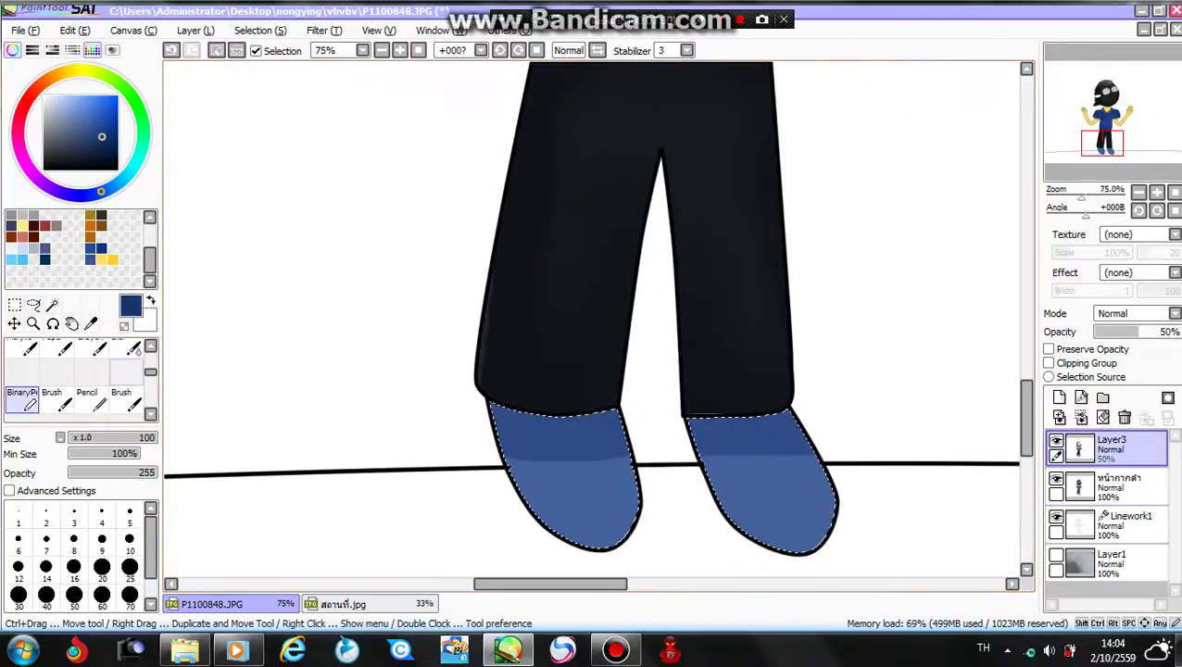
Step: Blend the shading on the shoes with the blur brush at size 120 and clear the selection
left_click(134, 347)
left_click_drag(451, 460, 727, 477)
scroll(727, 477, "down", 4)
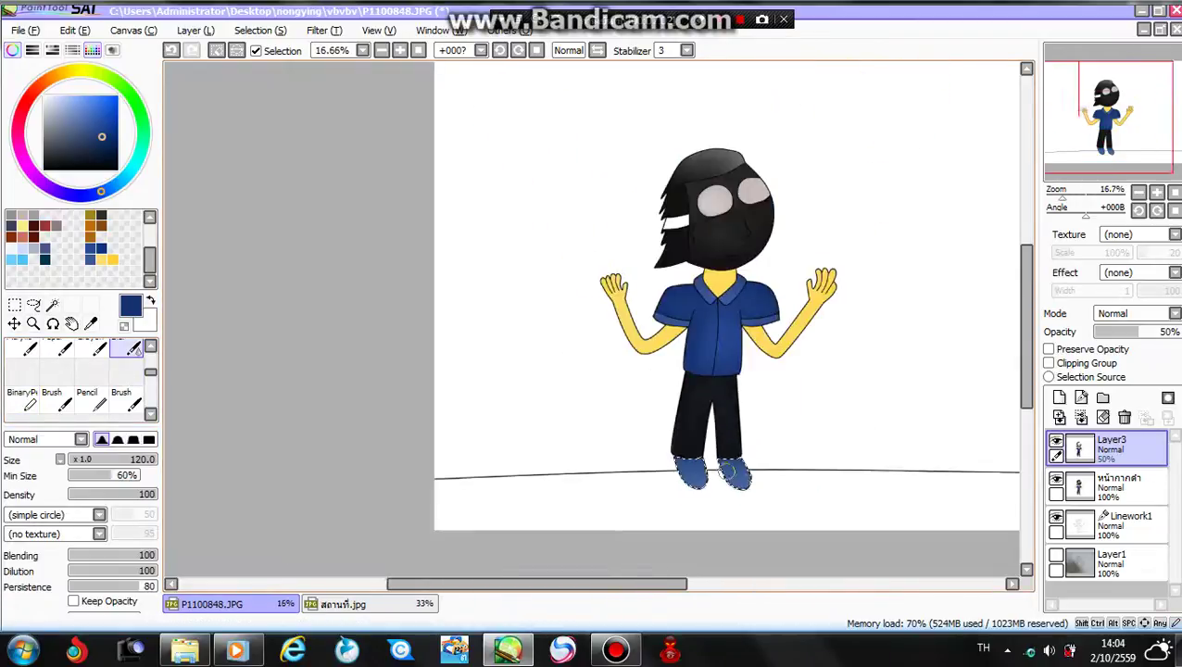
key("Right")
key("Right")
key("Up")
left_click(216, 50)
key("Right")
key("Right")
key("Right")
key("Right")
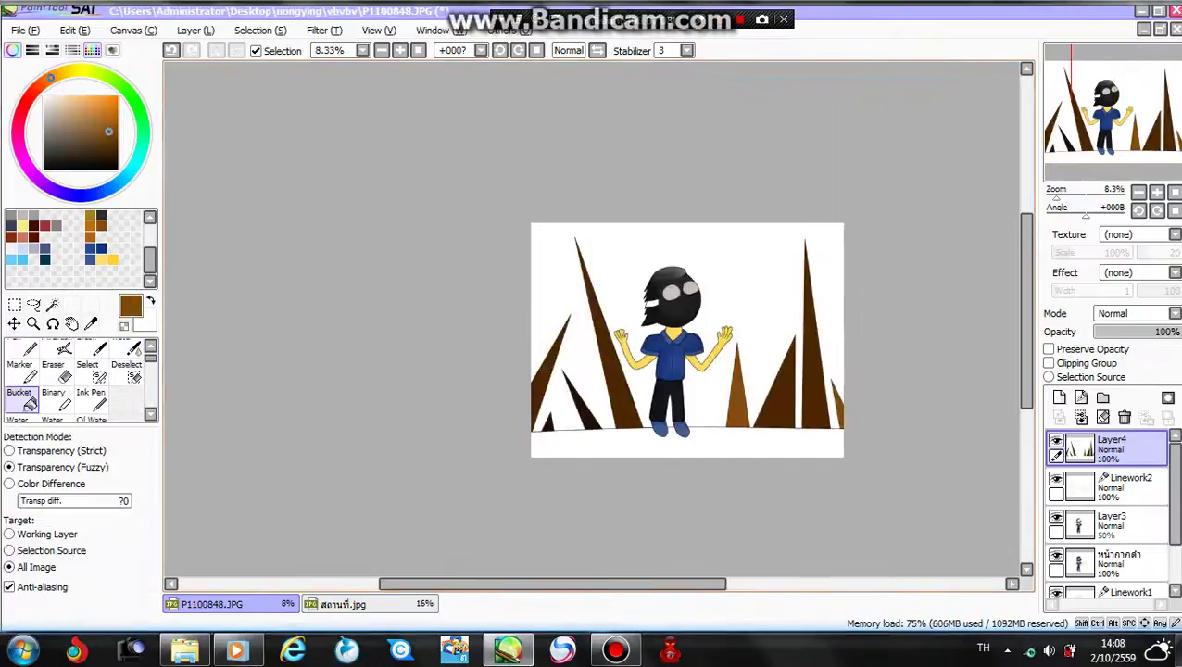
key("Right")
key("Right")
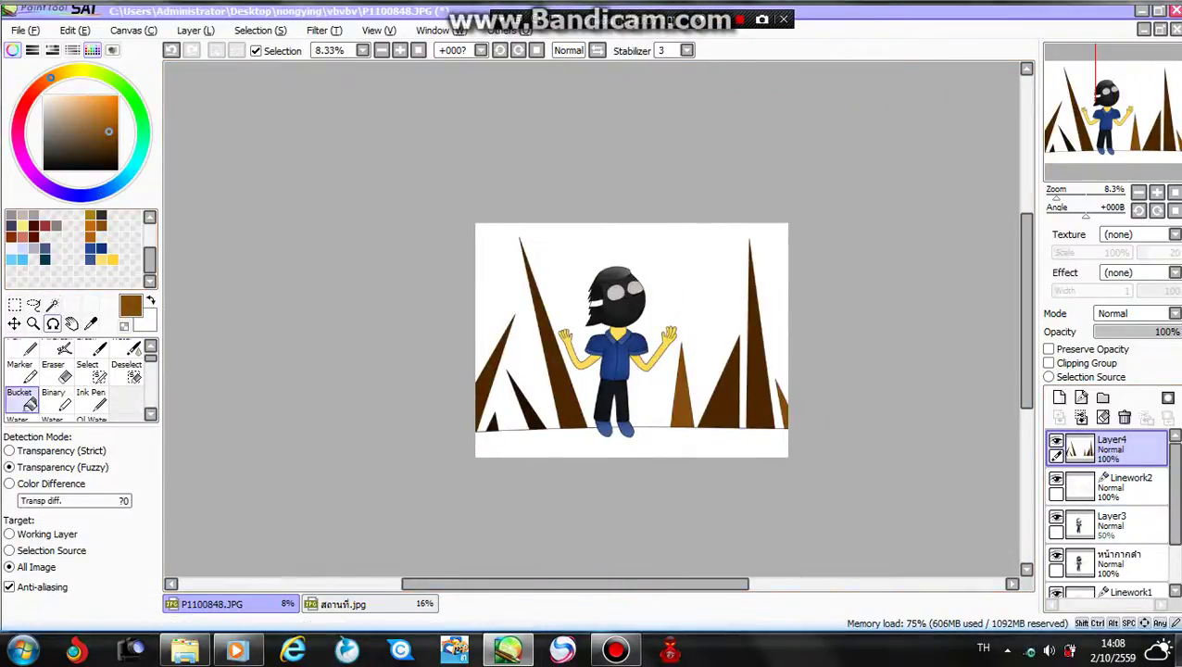
Step: Select the white ground area below the horizon line with the Magic Wand, using colour difference across the whole image
left_click(52, 305)
scroll(651, 456, "up", 3)
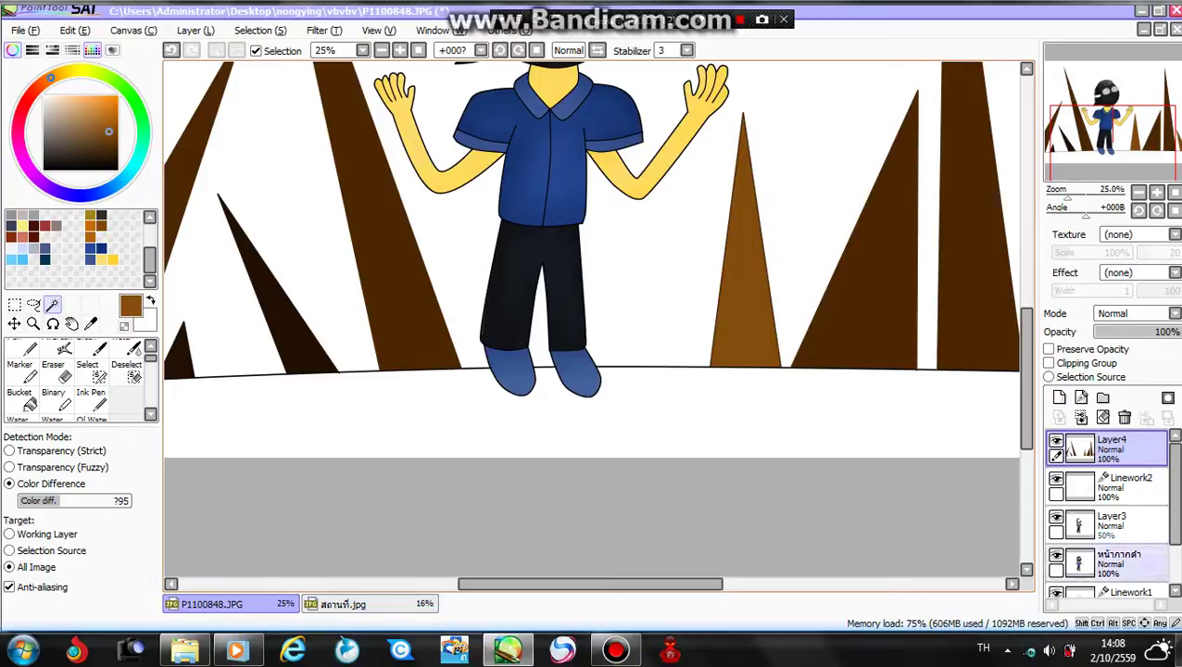
left_click(669, 415)
scroll(486, 436, "down", 3)
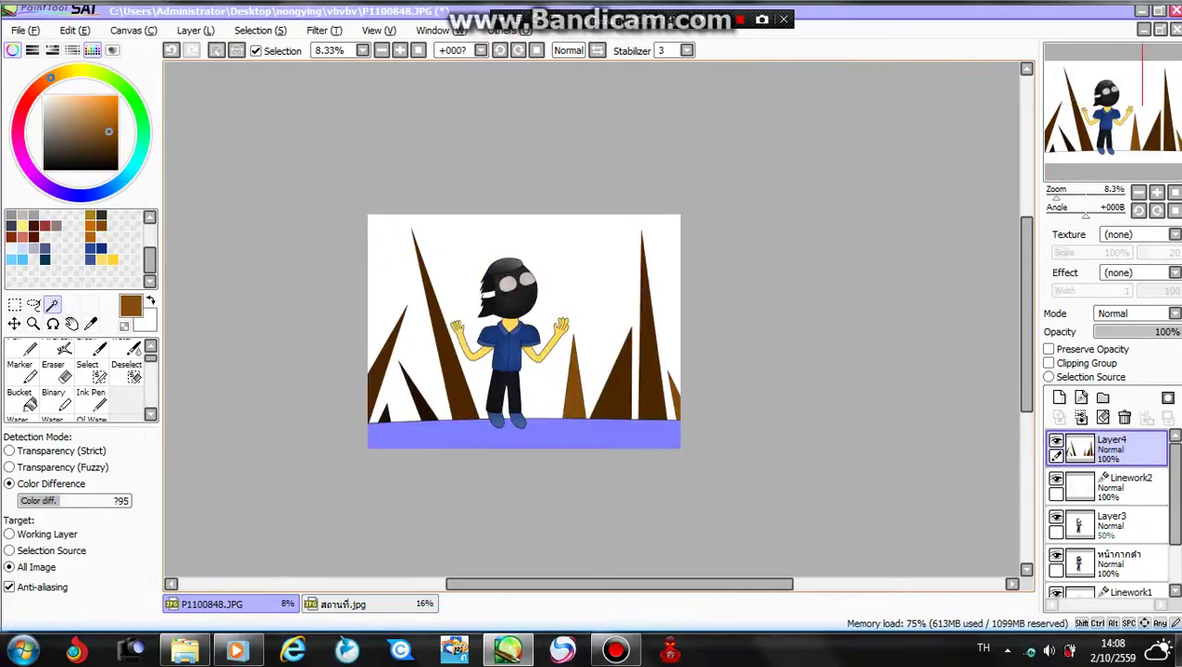
scroll(411, 415, "up", 2)
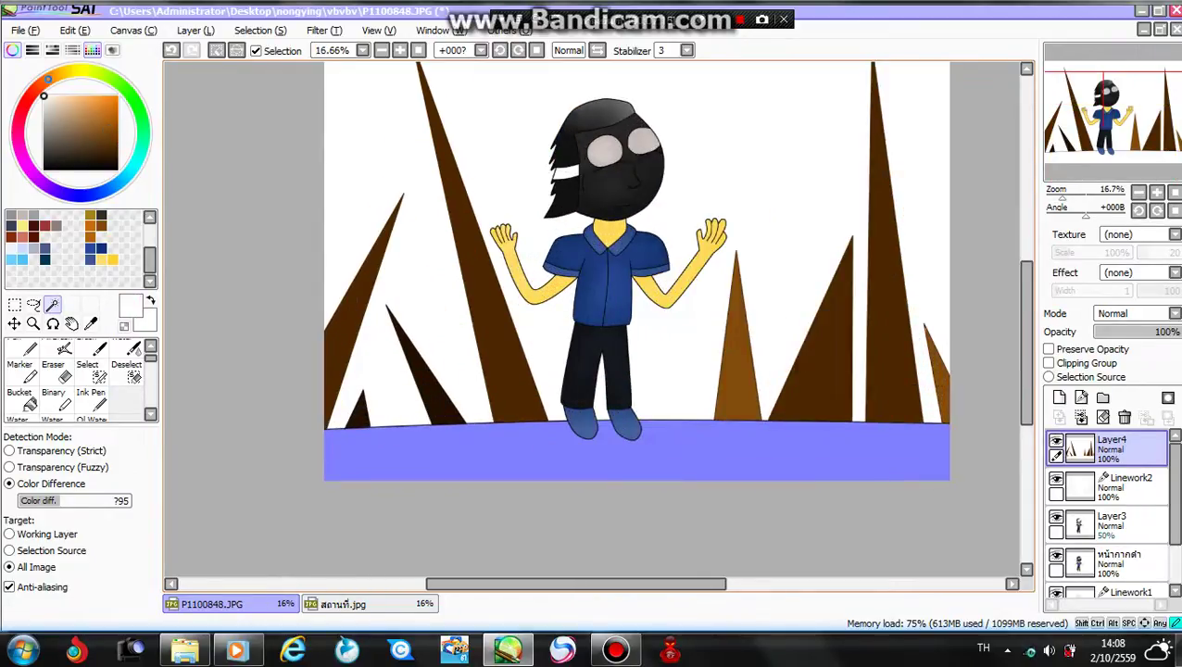
Step: Check the ground in สถานที่.jpg, fill the selected ground with brown on Layer4 using the Bucket, and clear the selection
left_click(369, 604)
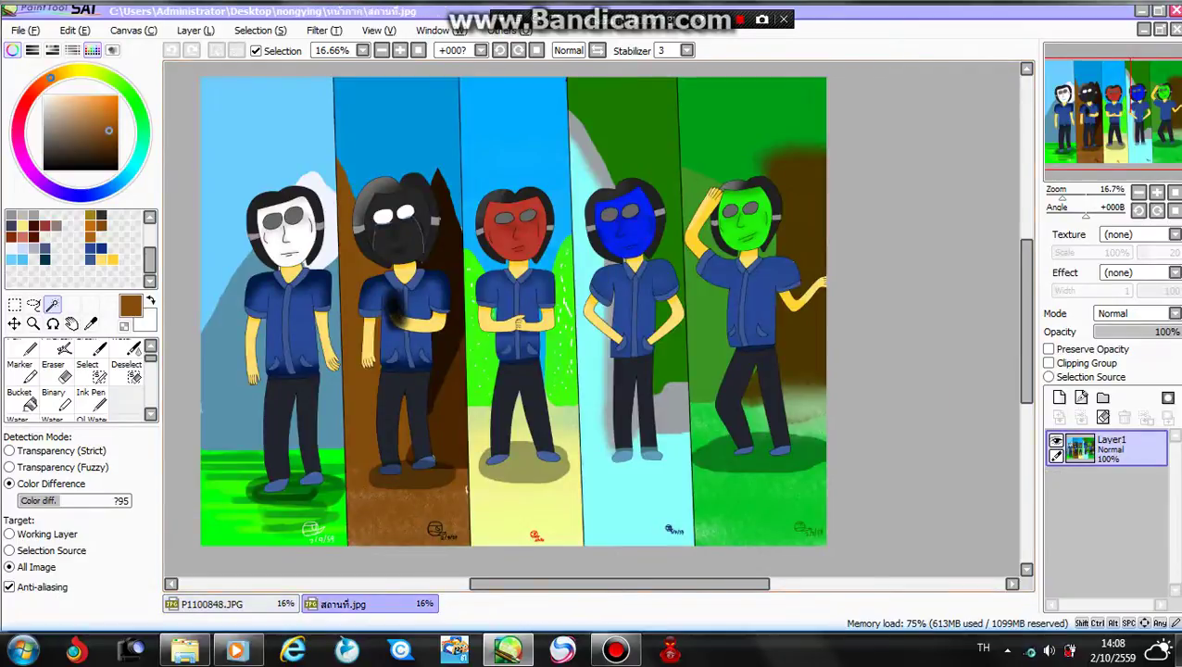
left_click(211, 604)
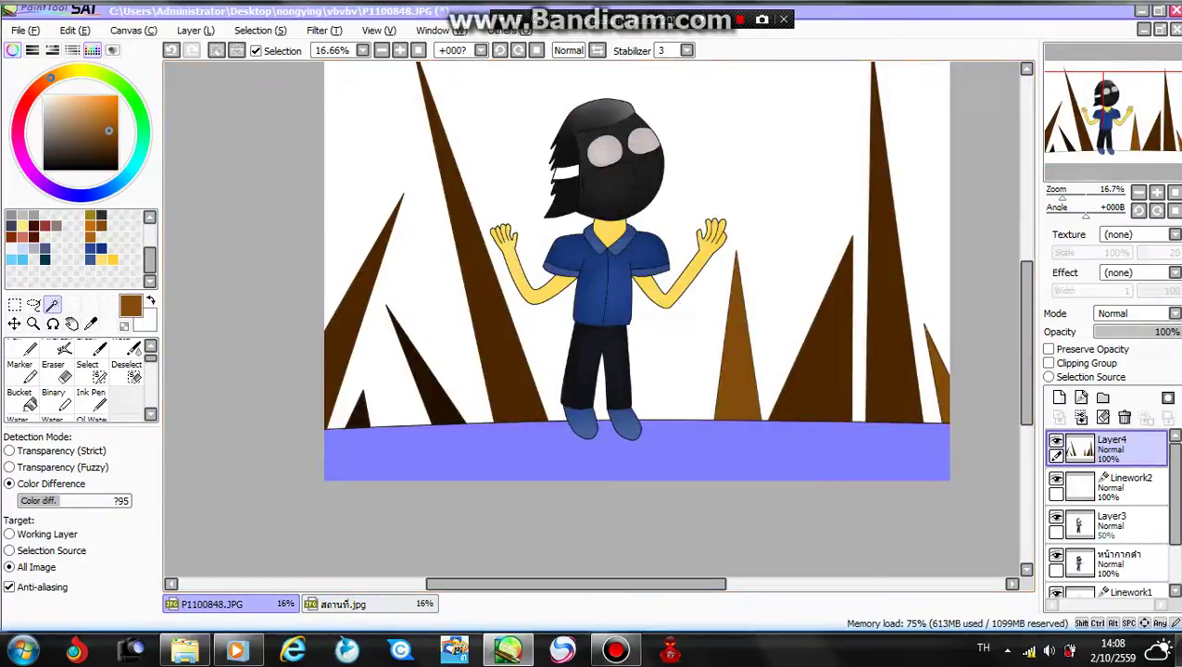
left_click(22, 400)
left_click(522, 463)
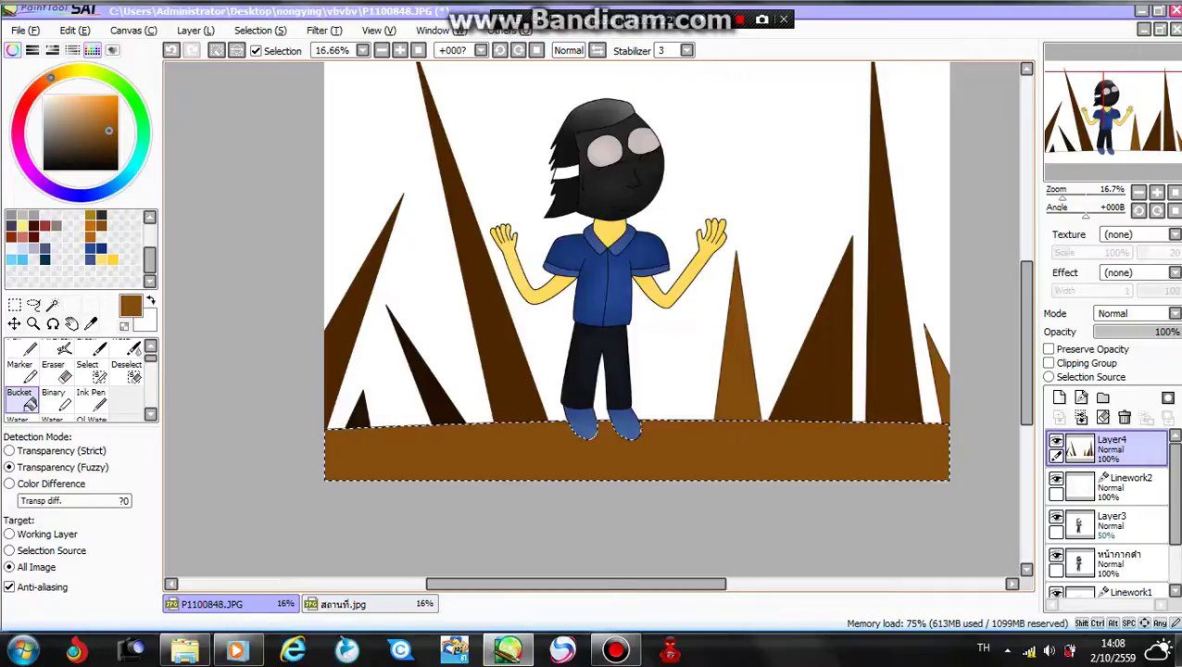
scroll(521, 475, "down", 1)
key("plus")
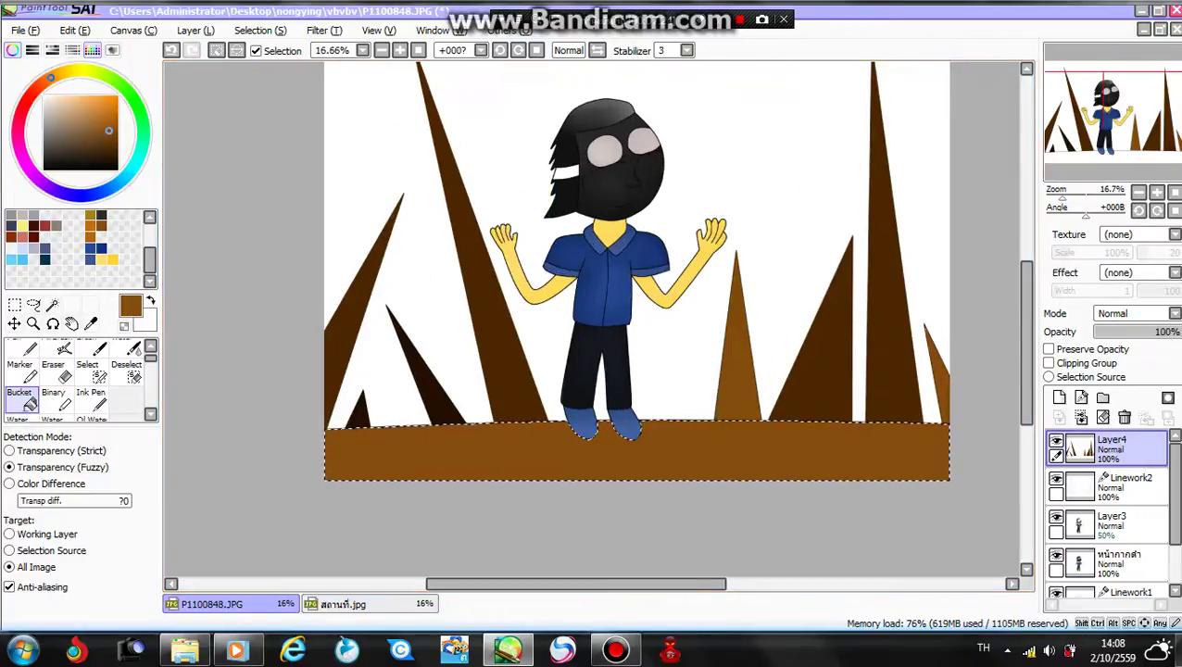
key("ctrl+d")
Step: Add a new layer above Layer4 at 57% opacity and set the drawing colour to black
left_click(1059, 397)
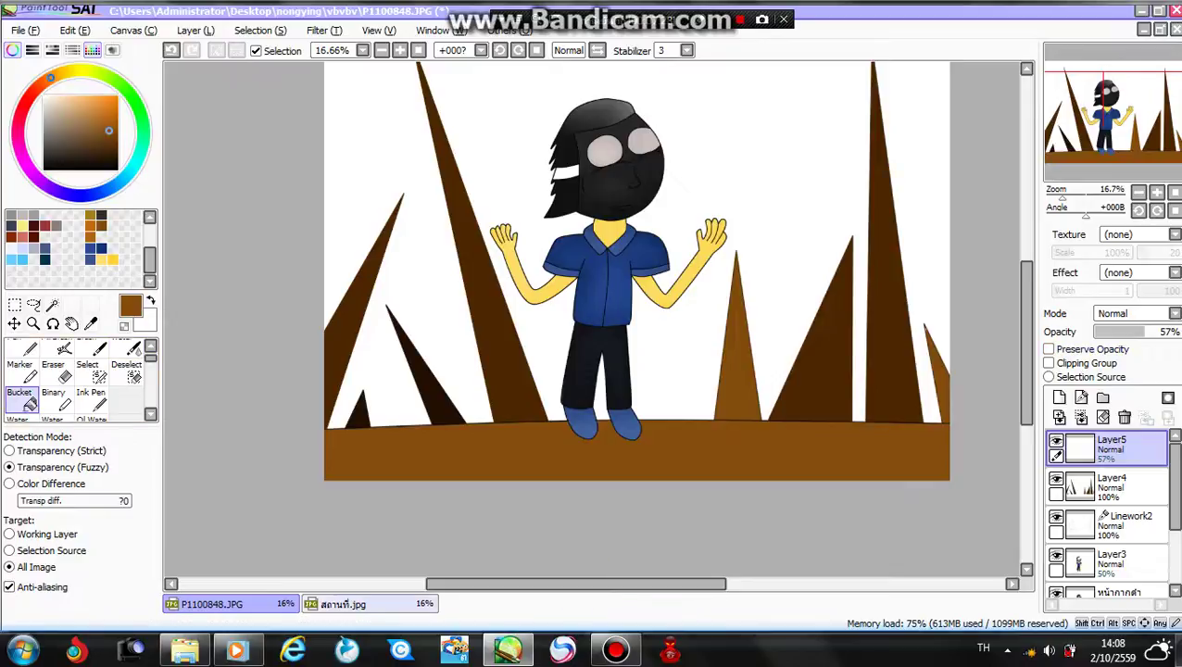
left_click(44, 170)
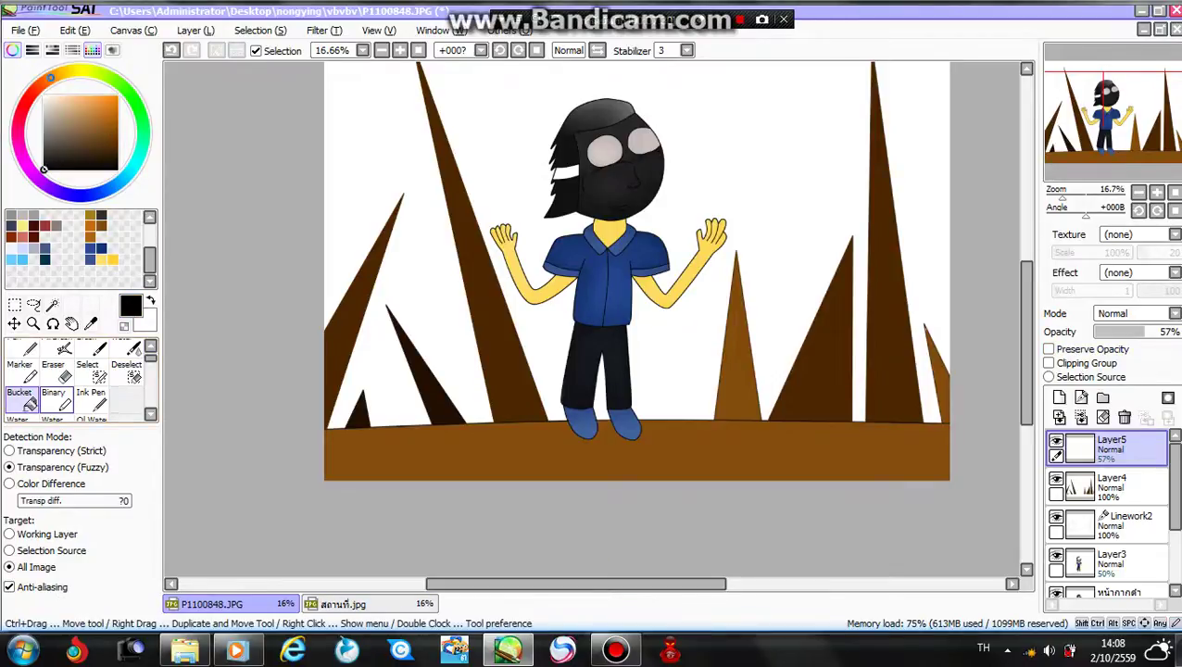
mouse_move(150, 358)
left_mouse_down()
mouse_move(151, 401)
mouse_move(151, 373)
left_mouse_up()
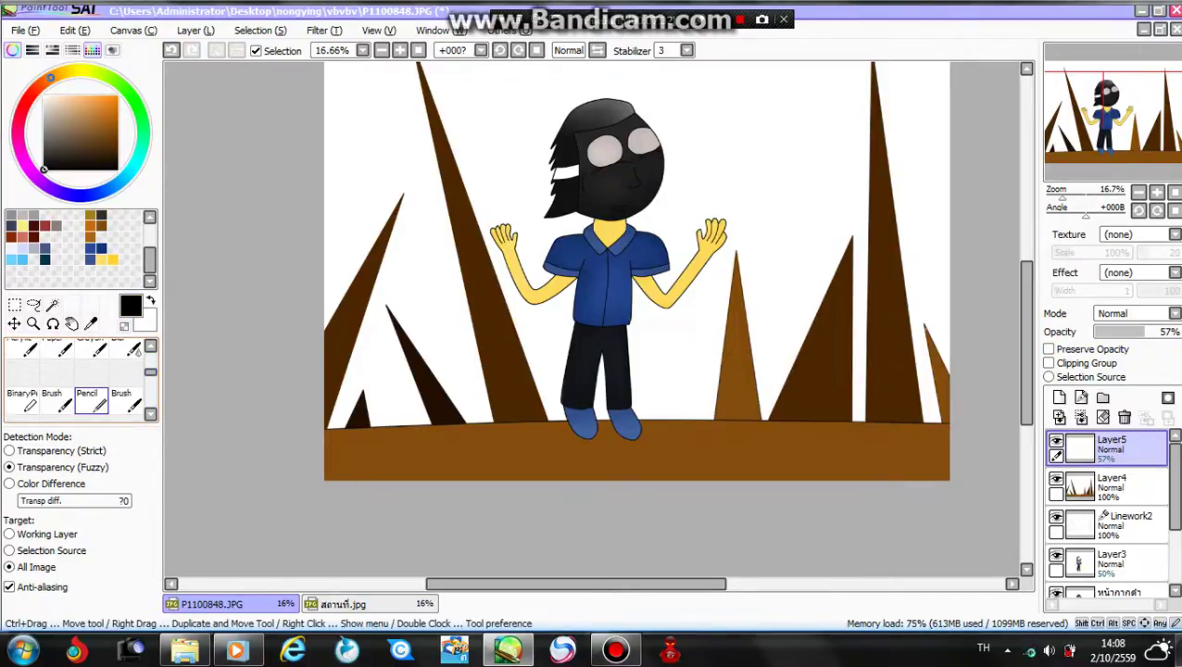
left_click(91, 400)
left_click_drag(629, 447, 574, 429)
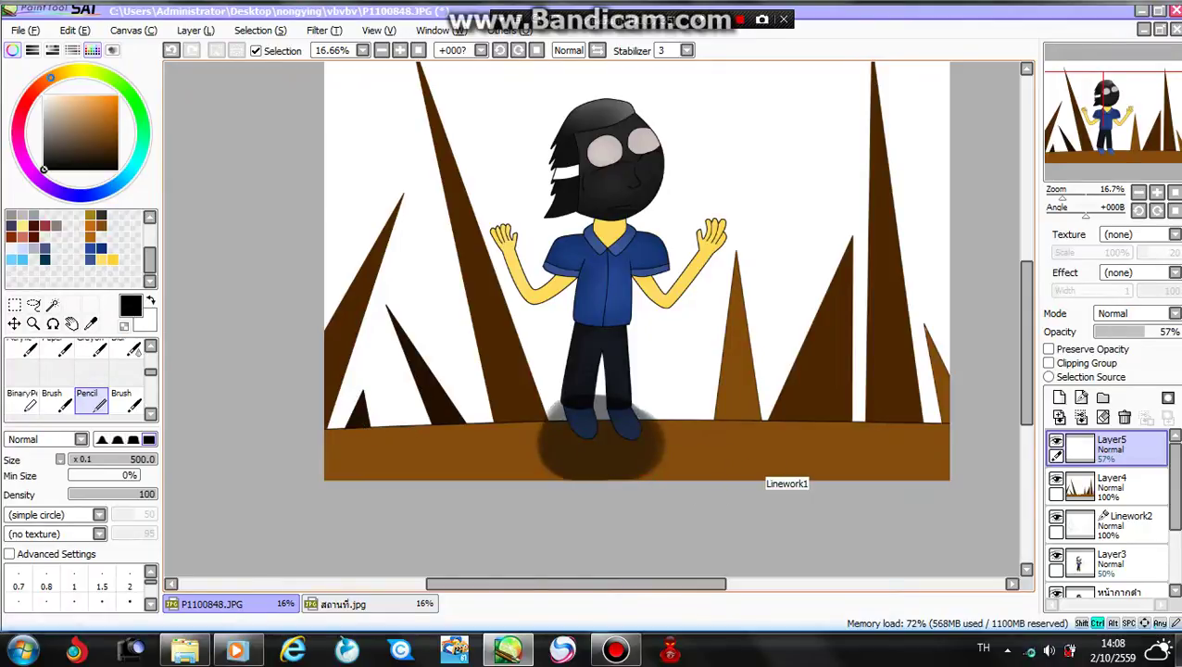
key("ctrl+z")
Step: Select the brown ground with the Magic Wand and paint a black shadow around the shoes on Layer5 with the Binary Pen at size 100
scroll(584, 472, "up", 2)
key("w")
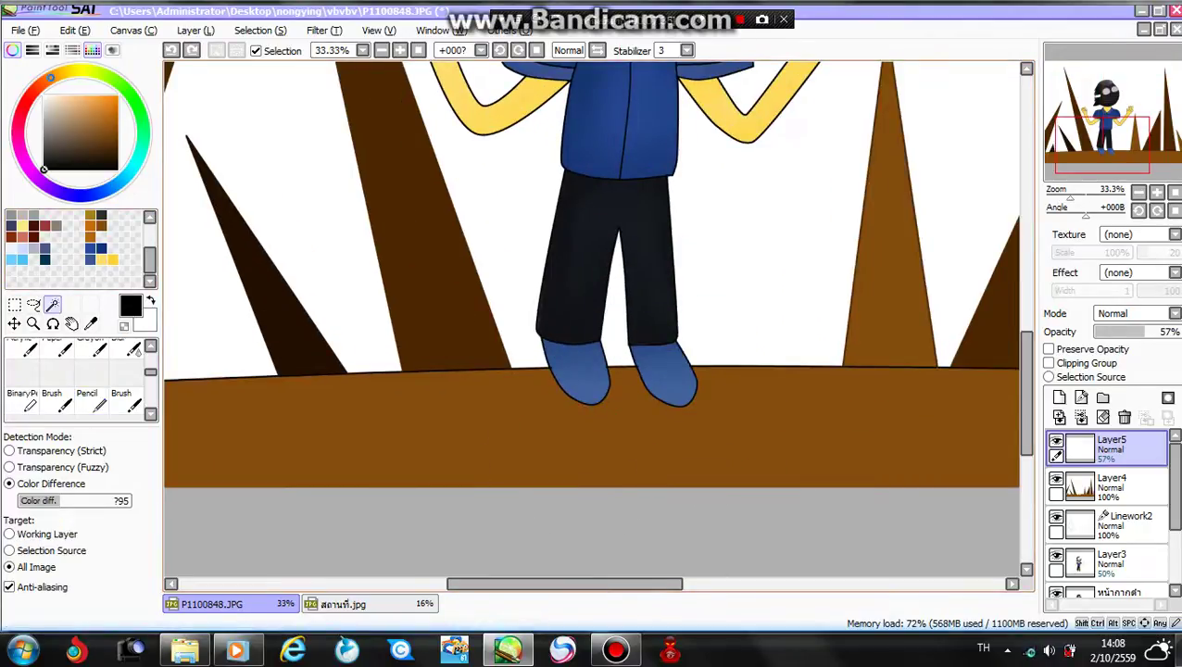
left_click(500, 409)
scroll(481, 372, "up", 2)
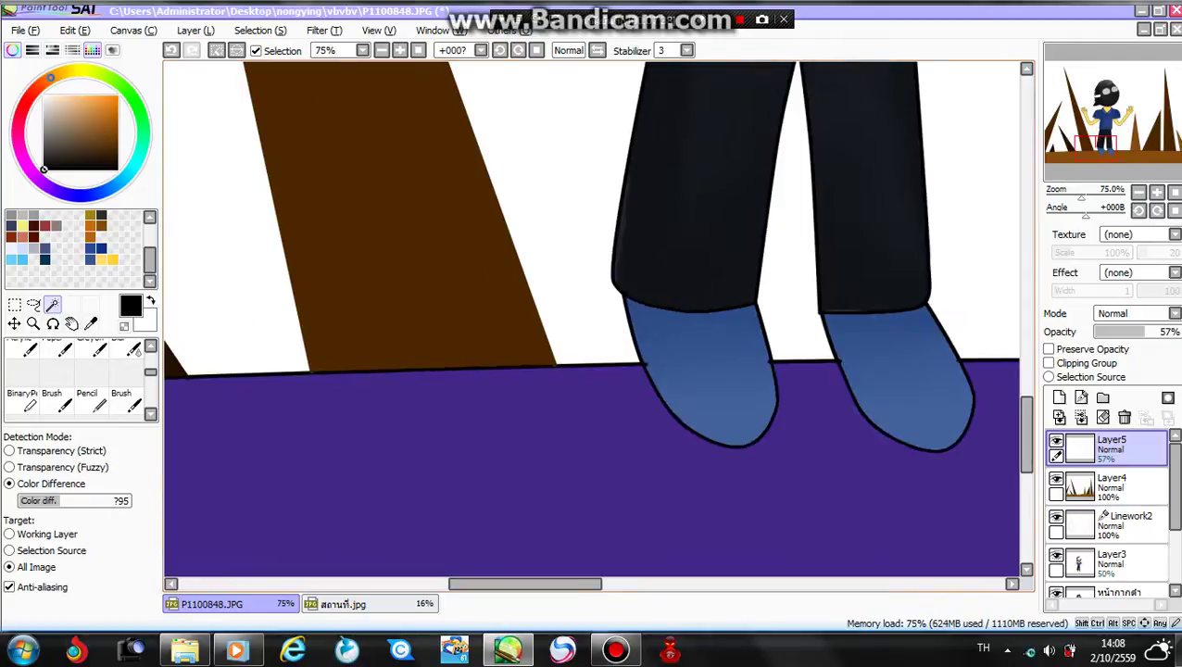
left_click(23, 400)
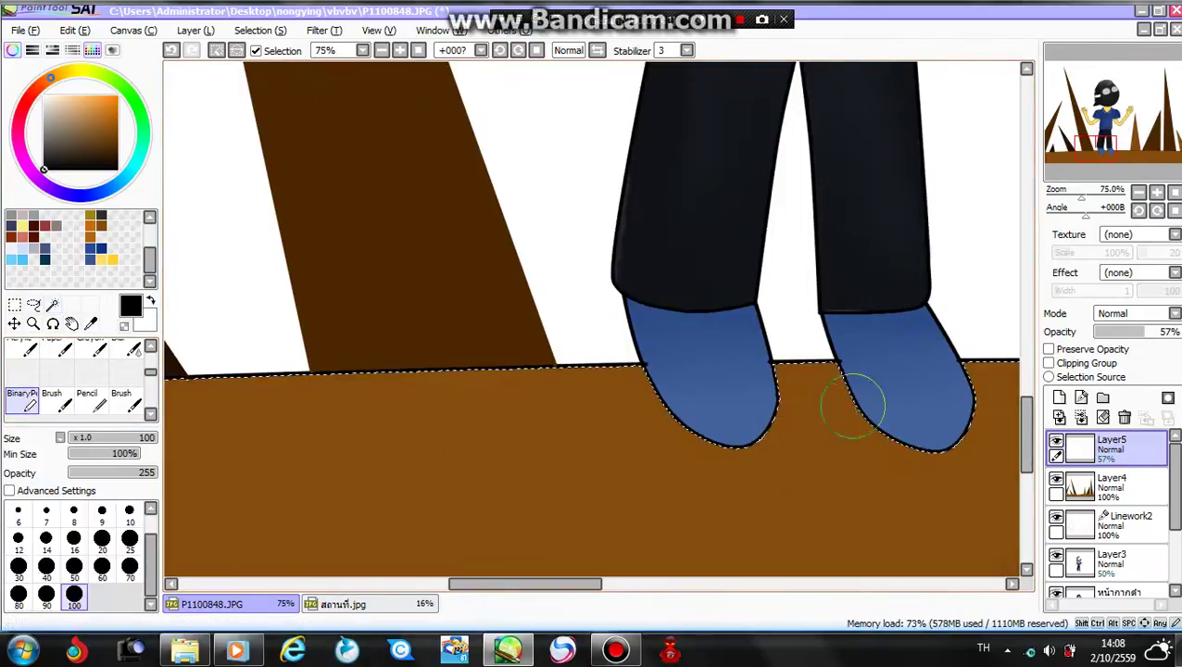
mouse_move(852, 406)
left_mouse_down()
mouse_move(620, 441)
mouse_move(963, 413)
mouse_move(645, 405)
mouse_move(1003, 418)
mouse_move(667, 457)
mouse_move(947, 408)
mouse_move(627, 402)
mouse_move(975, 459)
mouse_move(790, 368)
mouse_move(660, 451)
mouse_move(934, 443)
mouse_move(836, 391)
mouse_move(722, 489)
mouse_move(873, 384)
left_mouse_up()
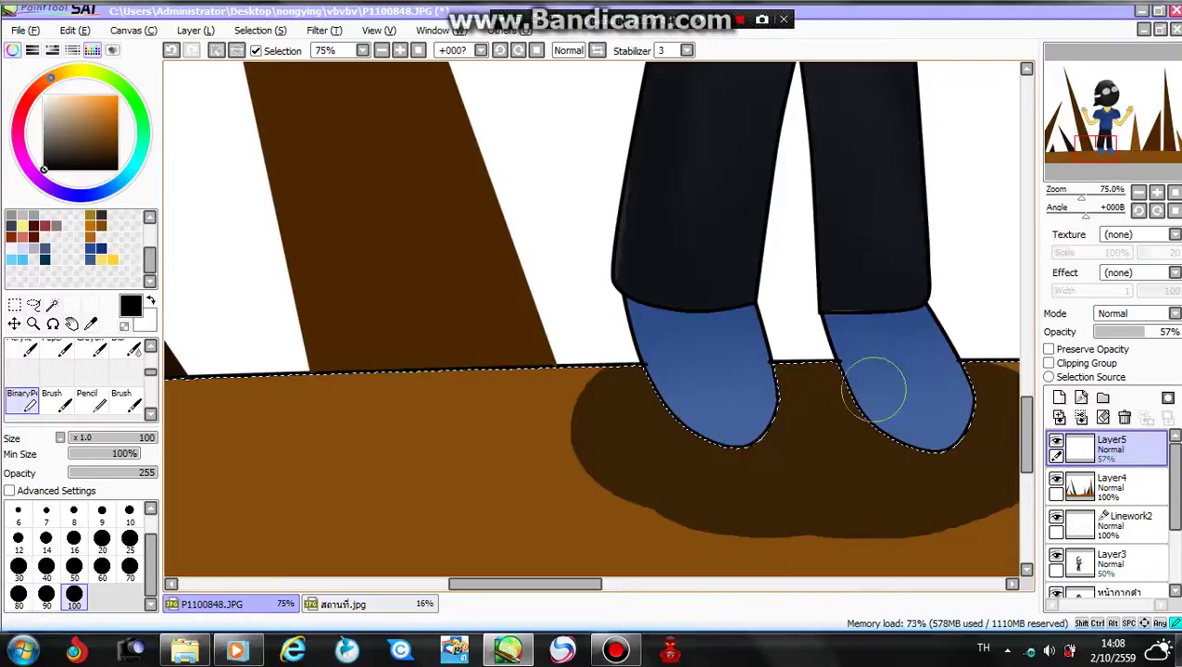
Step: Soften the edges of the ground shadow under the shoes with the blur brush at size 120 and clear the selection
scroll(720, 477, "down", 2)
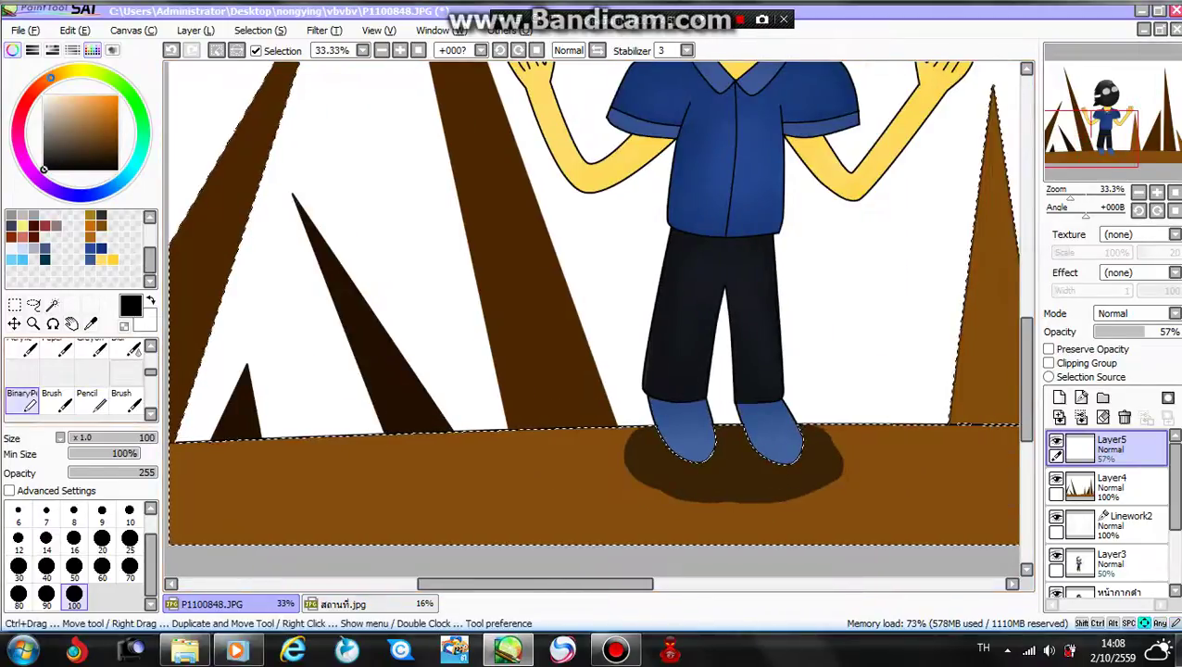
left_click(134, 347)
left_click_drag(670, 442, 808, 478)
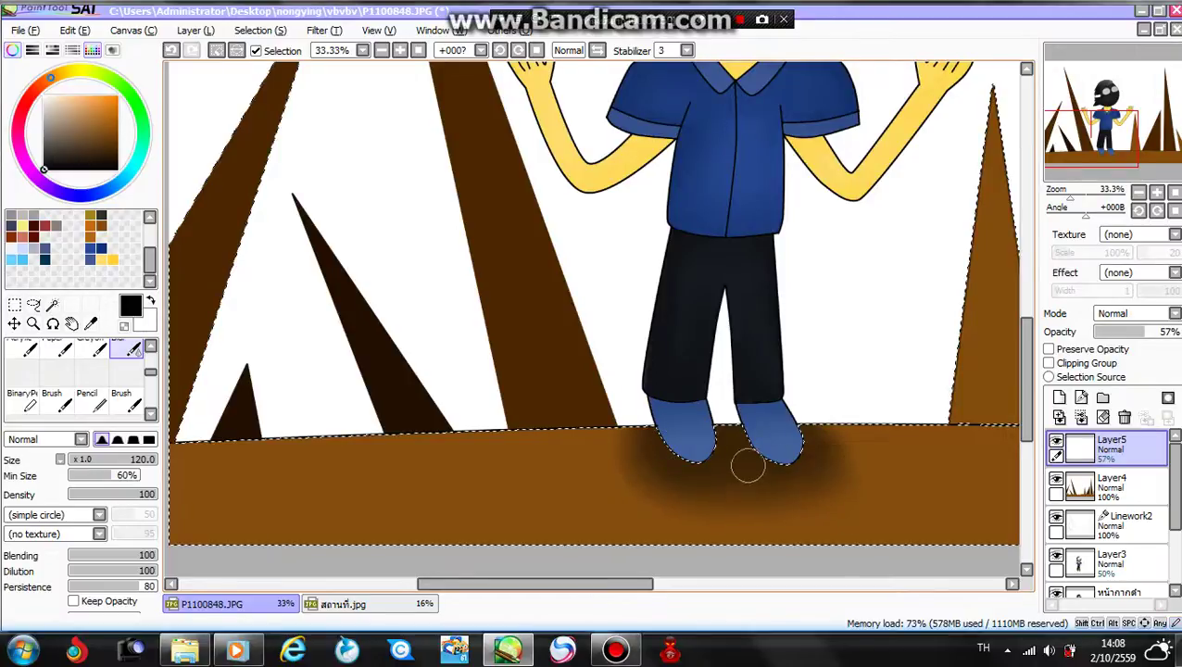
scroll(748, 467, "down", 3)
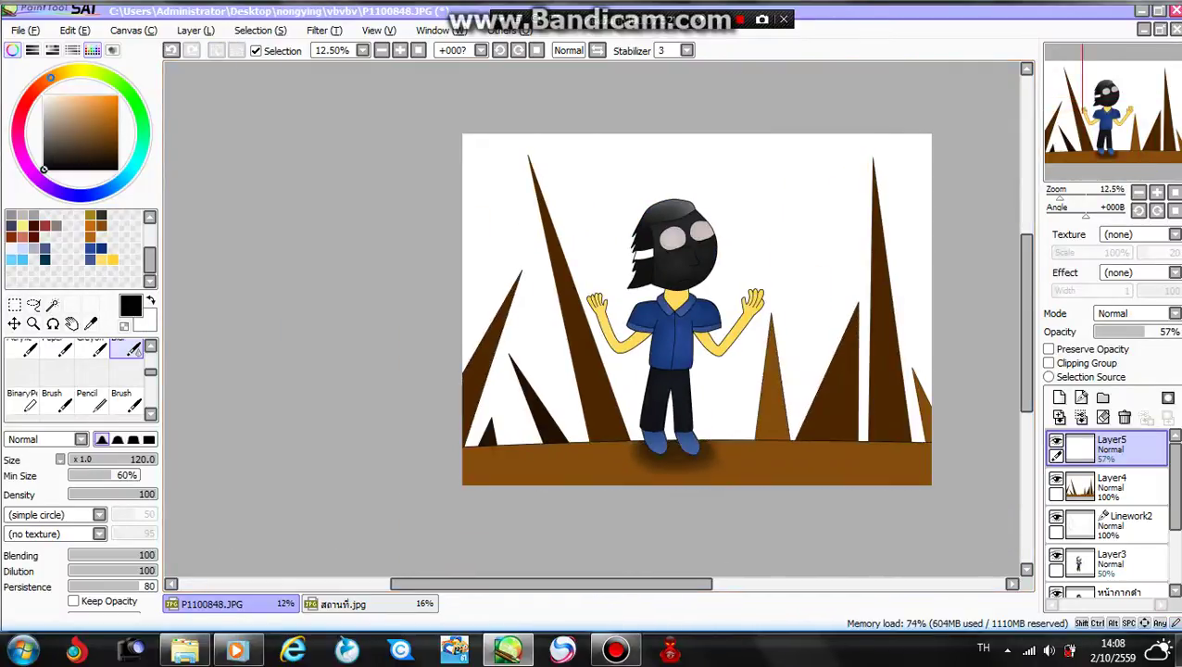
Step: Select the white background around the character and spikes with the Magic Wand, using colour difference across the whole image
key("Right")
key("Up")
key("Right")
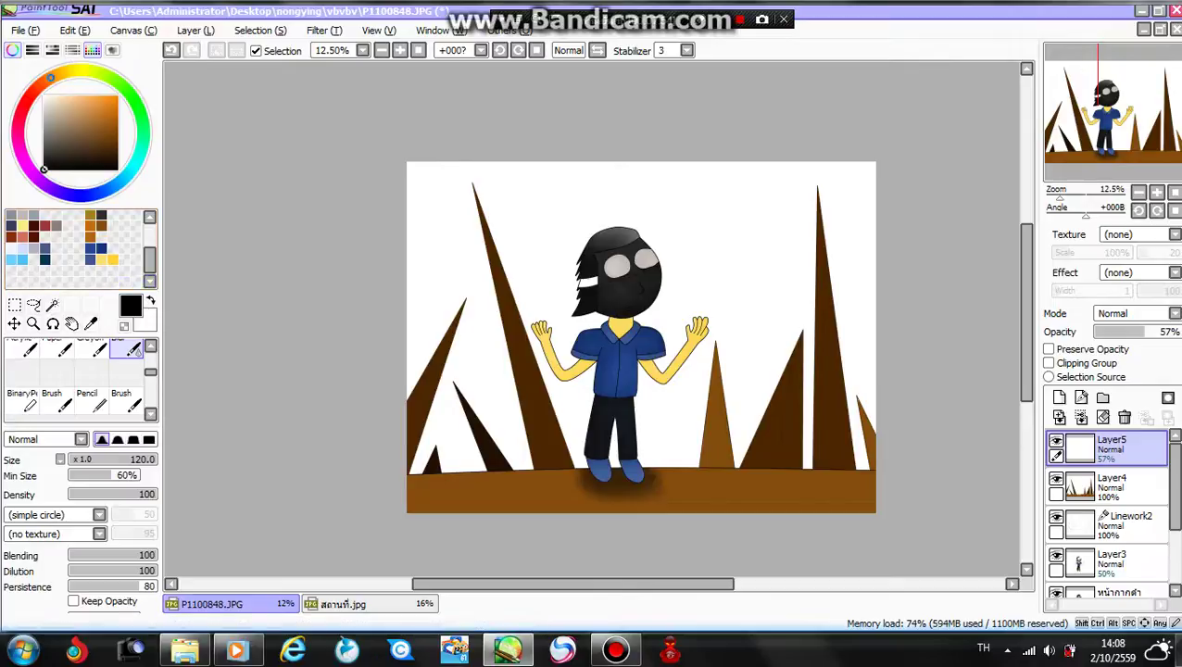
left_click(52, 304)
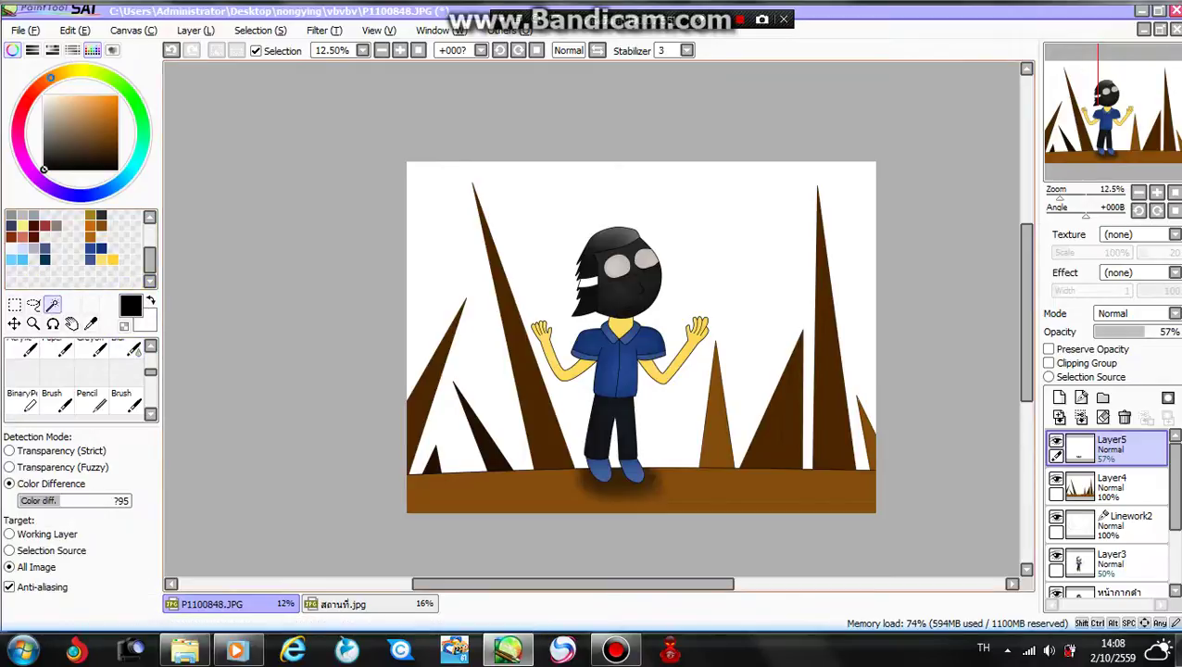
left_click(708, 231)
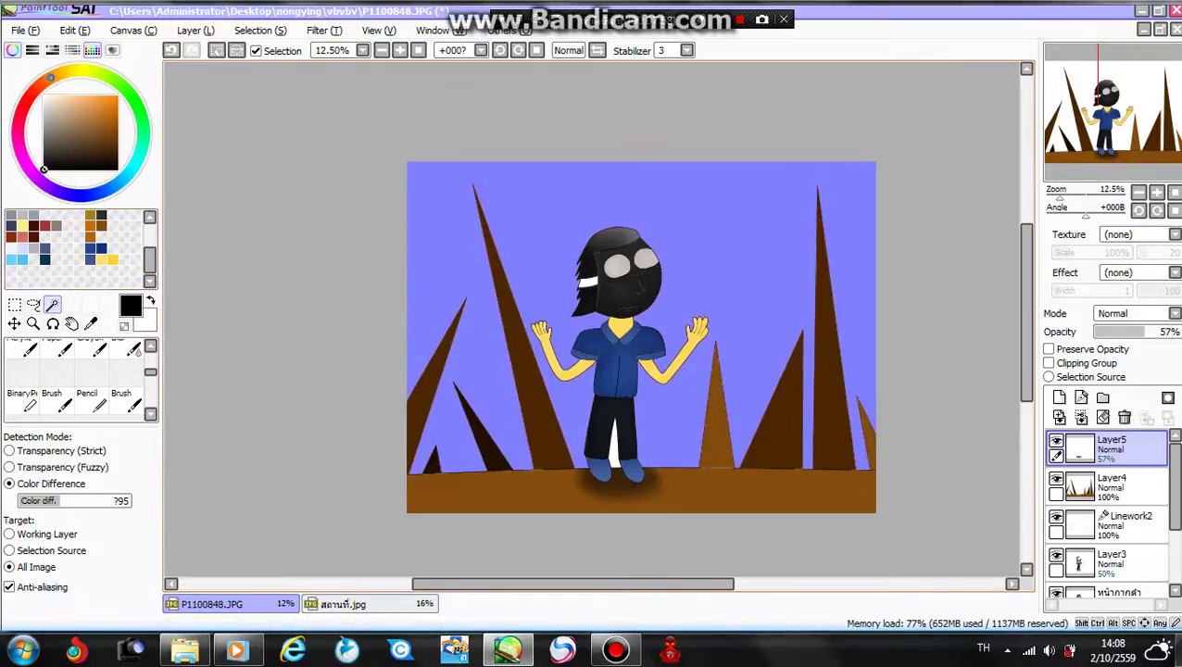
scroll(690, 458, "up", 1)
scroll(546, 416, "down", 3)
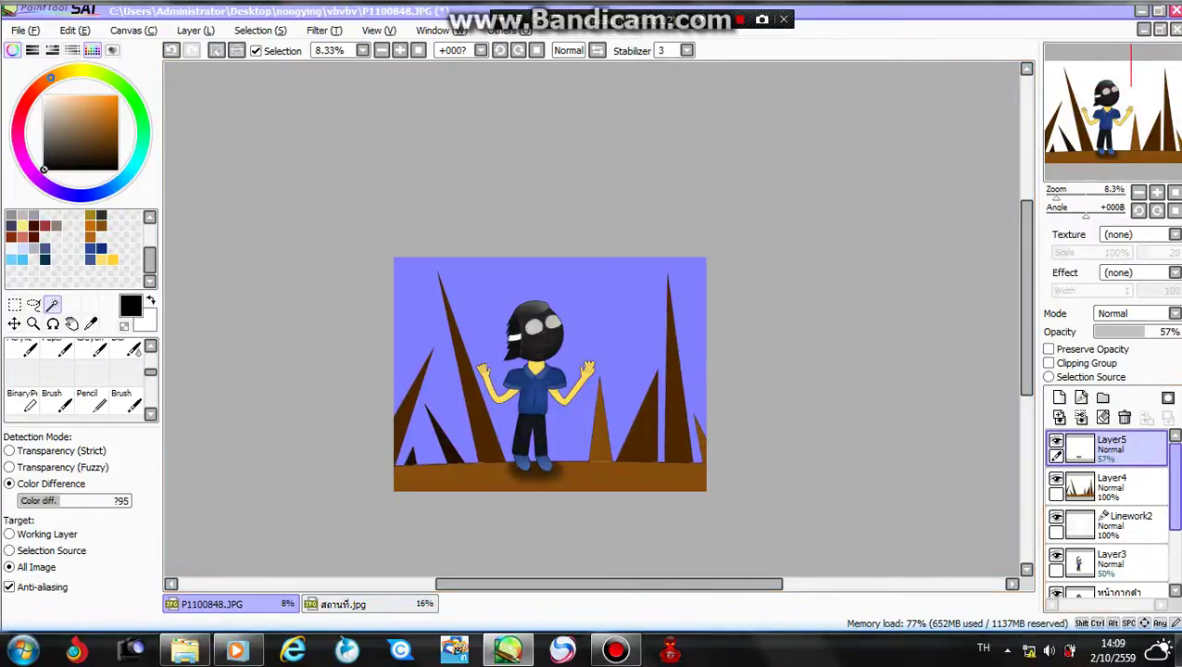
Step: Fill the selected background with black on Layer4 using the Bucket
left_click(1130, 487)
key("Left")
key("Left")
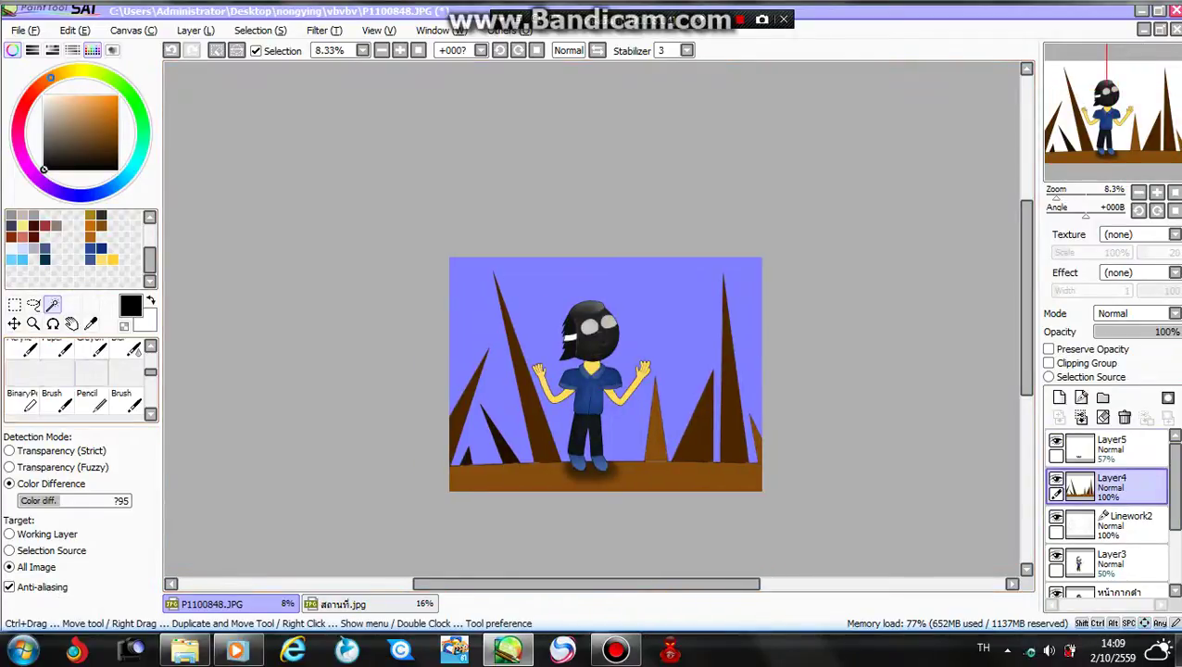
scroll(78, 379, "up", 2)
left_click(22, 349)
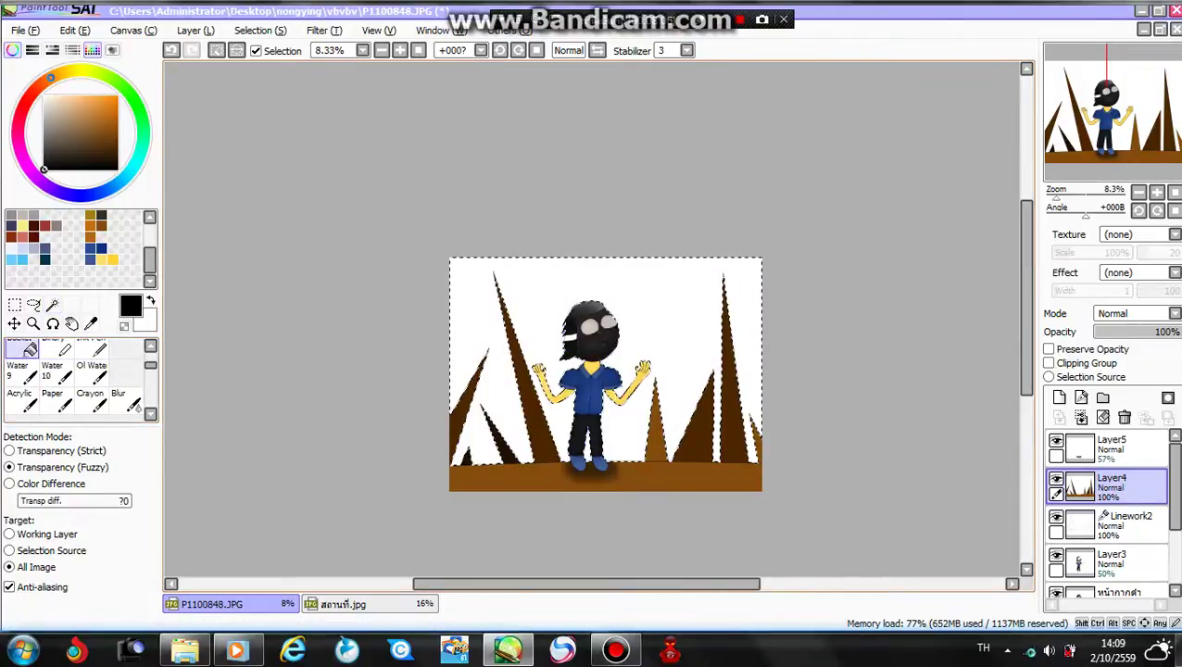
left_click(654, 315)
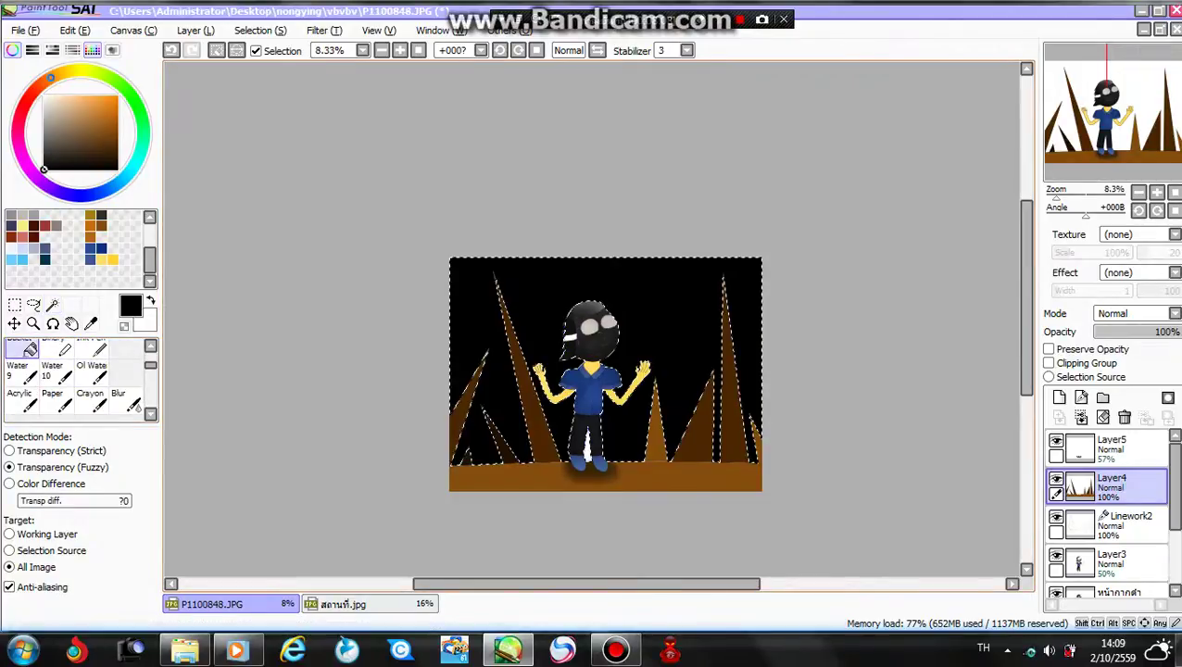
Step: Fill the remaining white gap between the character's legs with black and clear the selection
scroll(544, 388, "up", 2)
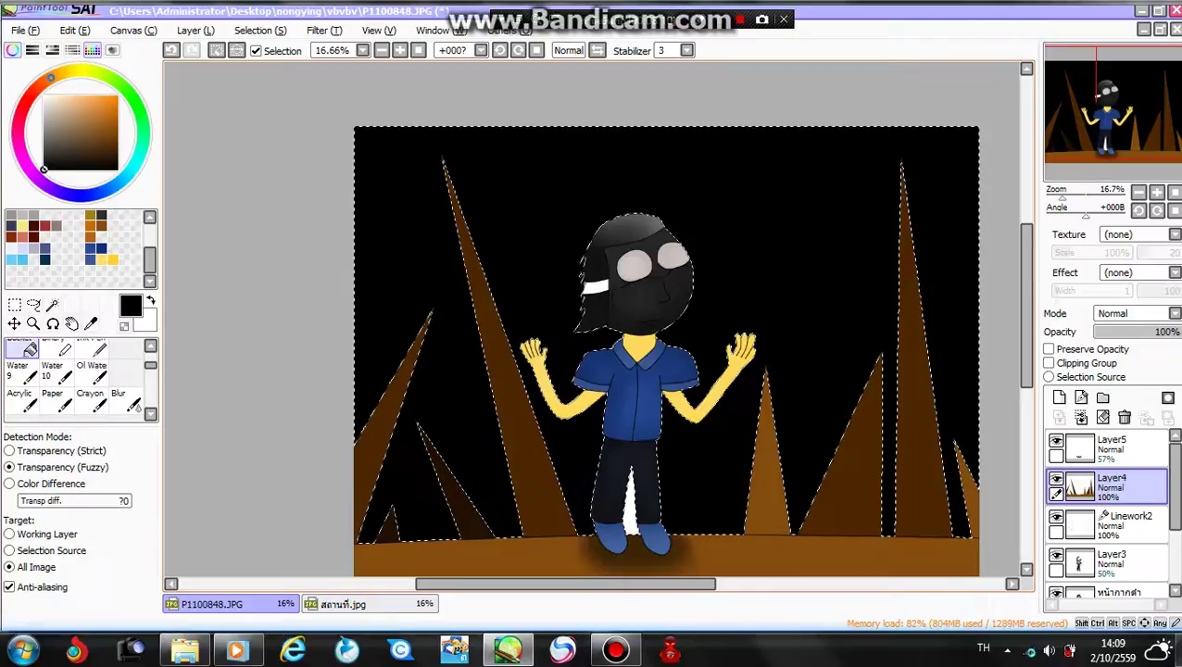
left_click(631, 514)
key("ctrl+minus")
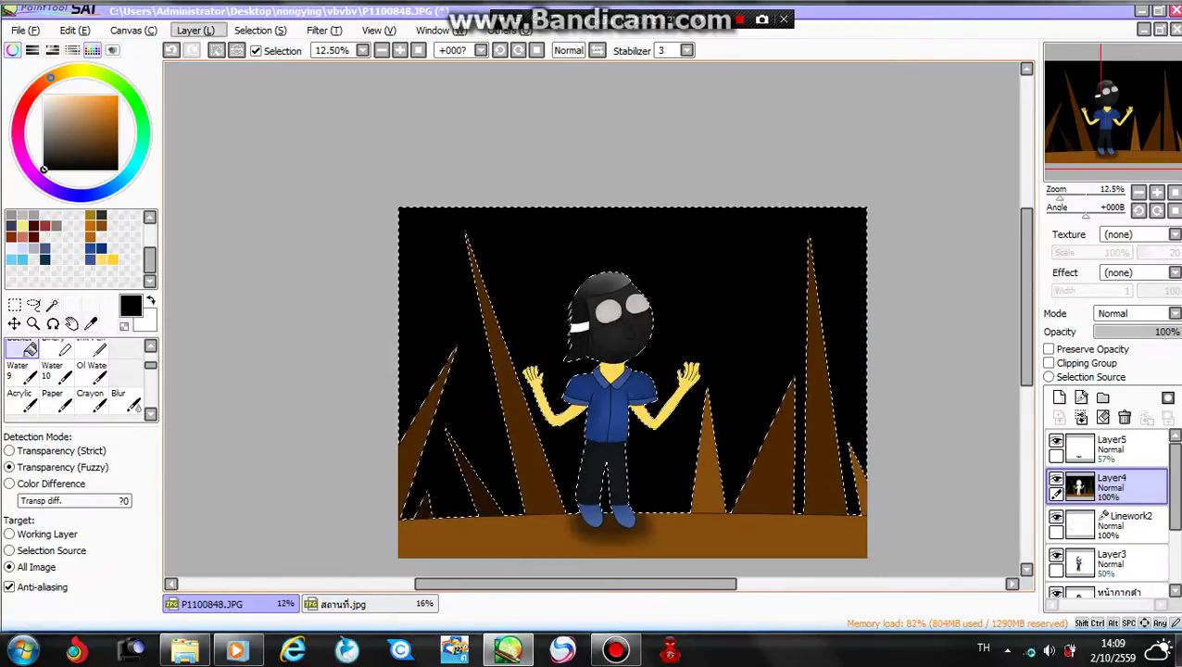
key("ctrl+d")
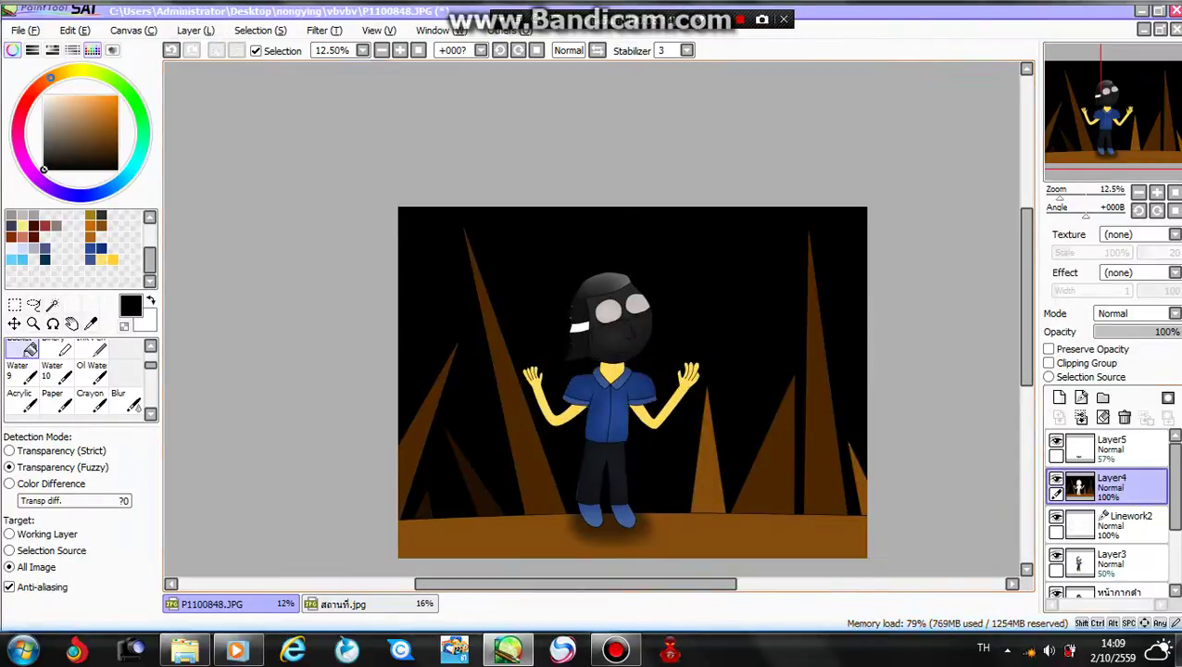
Step: Make Layer5 the active layer and choose the Pencil at size 500 for painting
left_click(1121, 449)
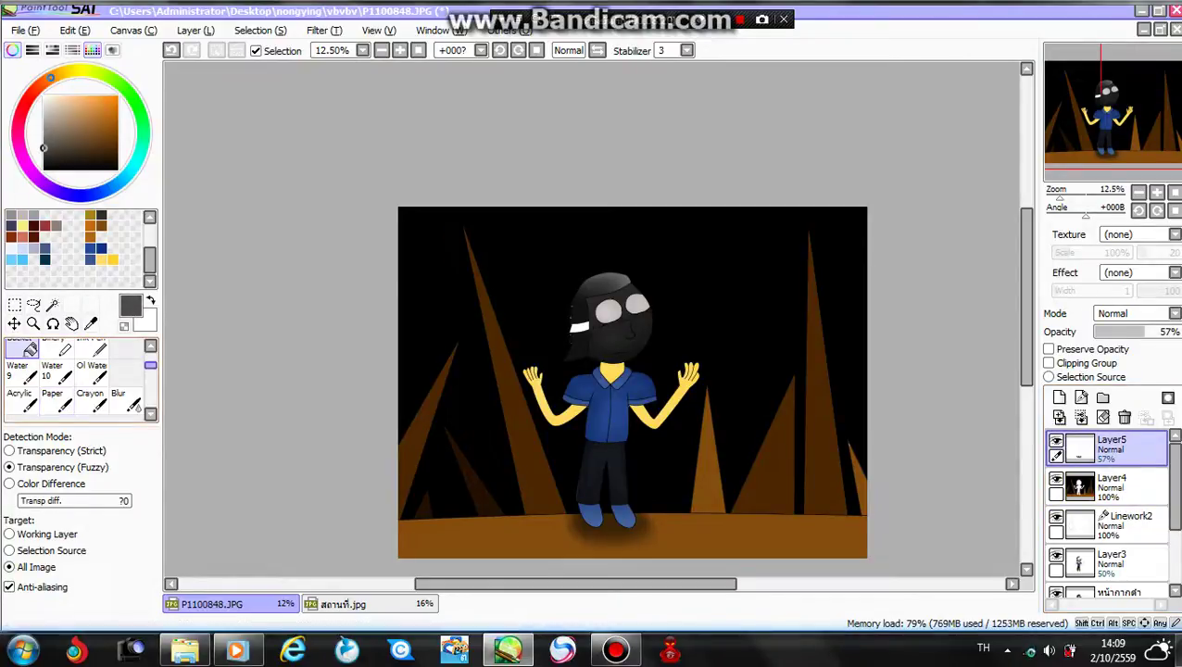
left_click_drag(150, 365, 150, 354)
scroll(83, 380, "down", 3)
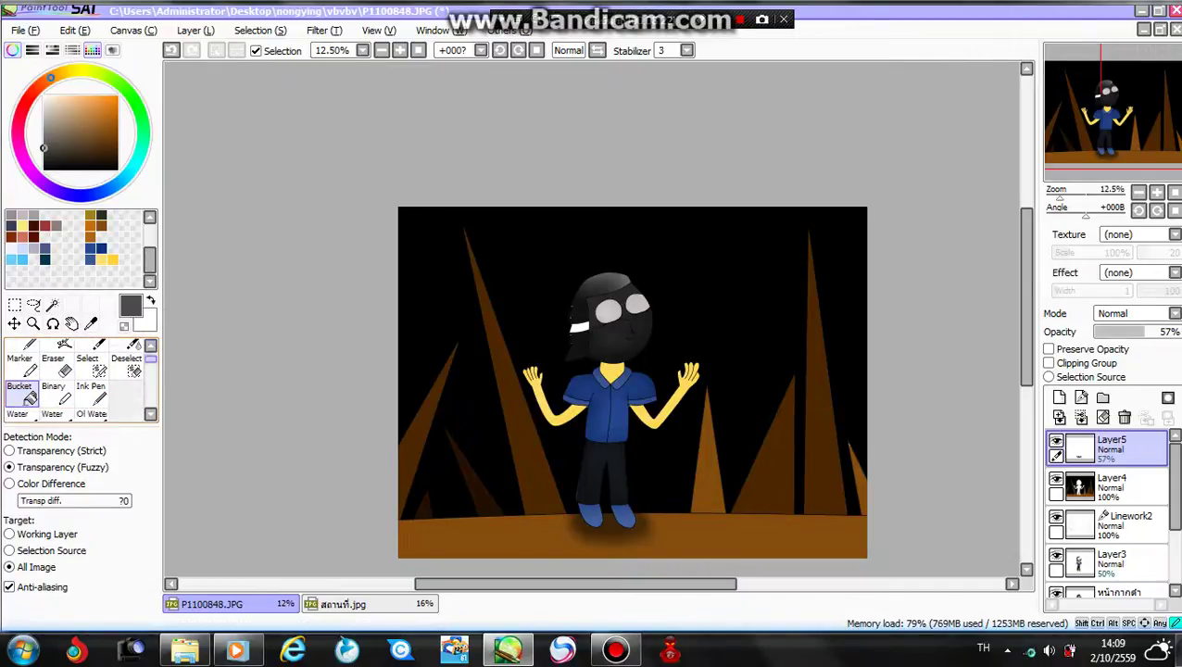
left_click(89, 371)
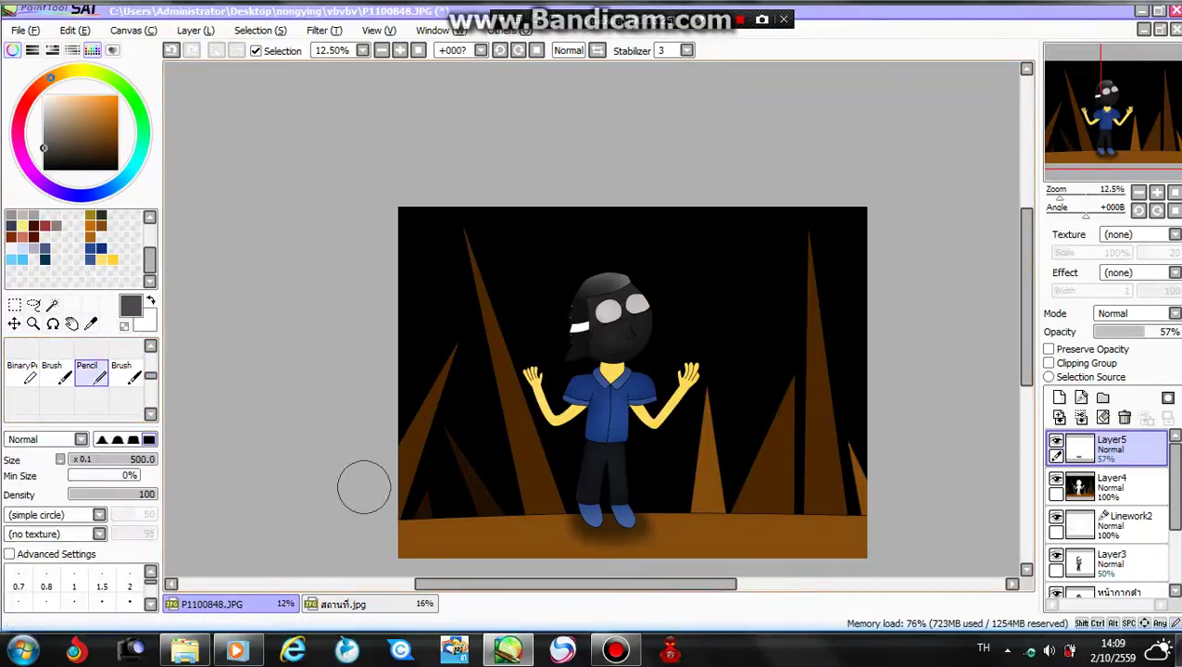
left_click(52, 371)
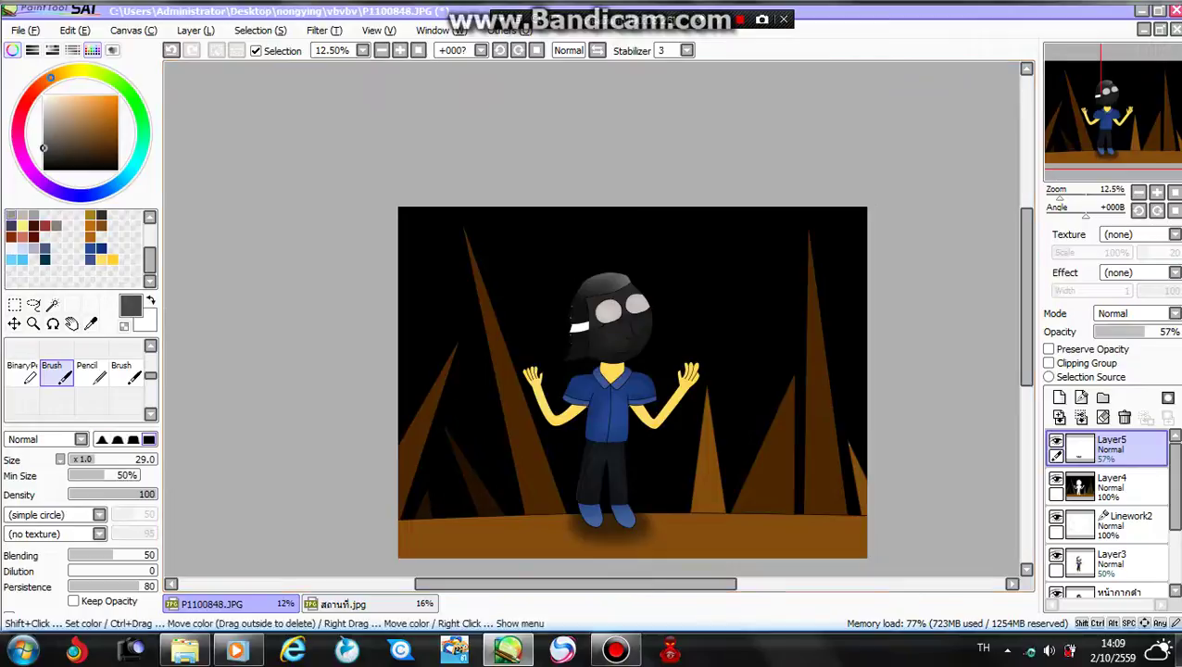
left_click(13, 50)
left_click(75, 597)
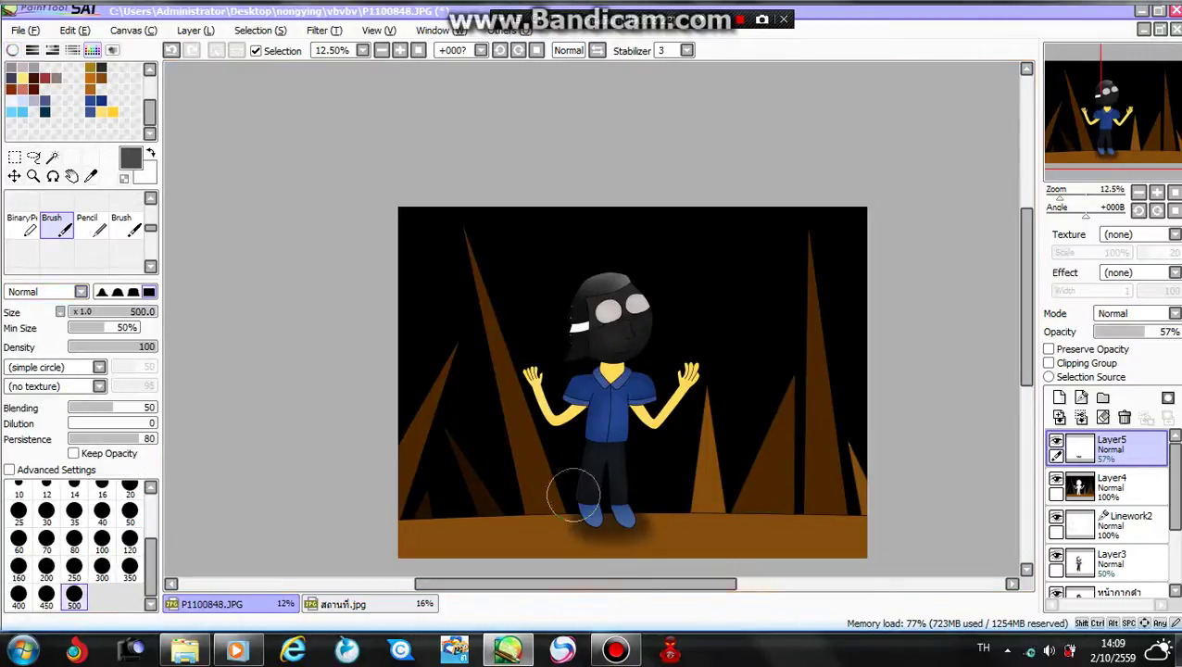
mouse_move(501, 488)
left_mouse_down()
mouse_move(528, 355)
mouse_move(653, 431)
mouse_move(666, 546)
mouse_move(647, 303)
mouse_move(566, 376)
mouse_move(561, 449)
left_mouse_up()
key("ctrl+z")
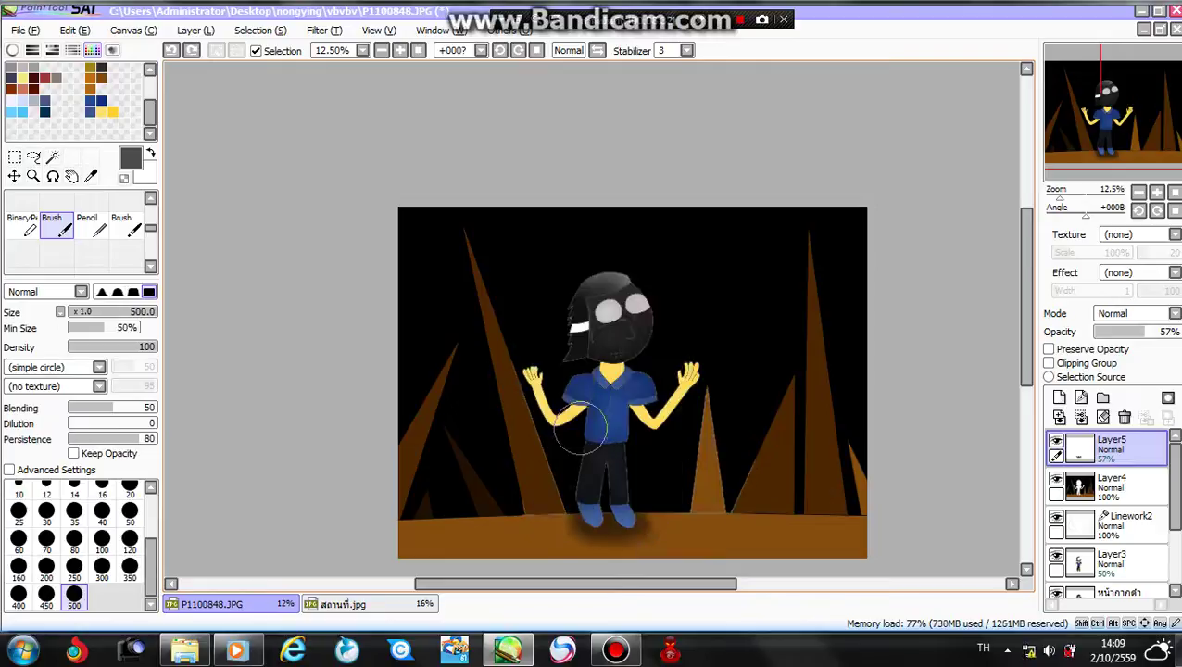
mouse_move(573, 510)
left_mouse_down()
mouse_move(522, 377)
mouse_move(577, 282)
mouse_move(653, 311)
mouse_move(647, 517)
mouse_move(677, 383)
mouse_move(629, 293)
mouse_move(582, 307)
mouse_move(585, 442)
mouse_move(645, 413)
mouse_move(619, 319)
mouse_move(590, 419)
mouse_move(652, 380)
mouse_move(679, 426)
left_mouse_up()
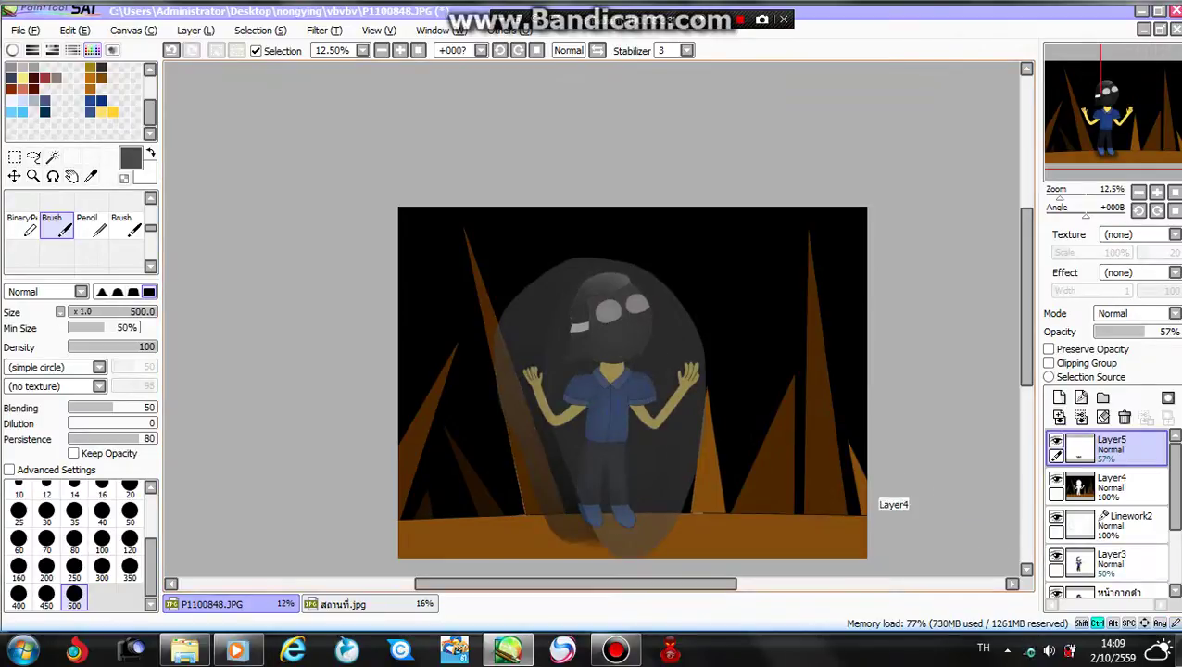
key("ctrl+z")
left_click(90, 225)
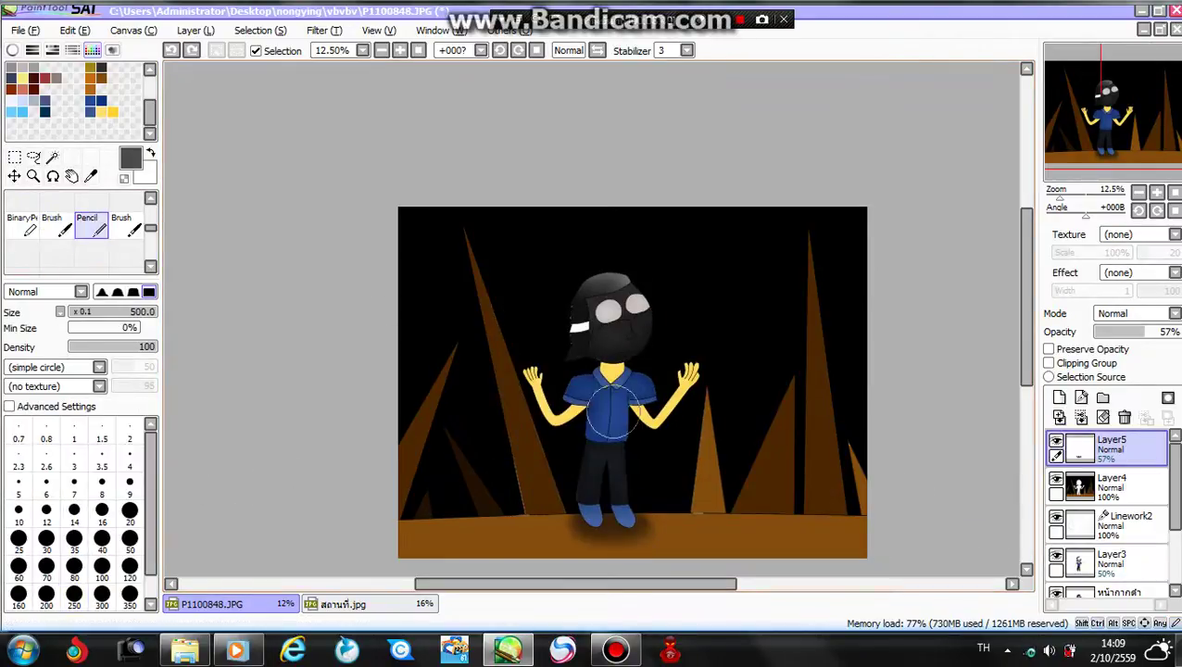
mouse_move(567, 517)
left_mouse_down()
mouse_move(530, 427)
mouse_move(585, 285)
mouse_move(668, 295)
mouse_move(681, 463)
mouse_move(640, 522)
mouse_move(572, 421)
mouse_move(557, 345)
mouse_move(650, 326)
left_mouse_up()
key("ctrl+z")
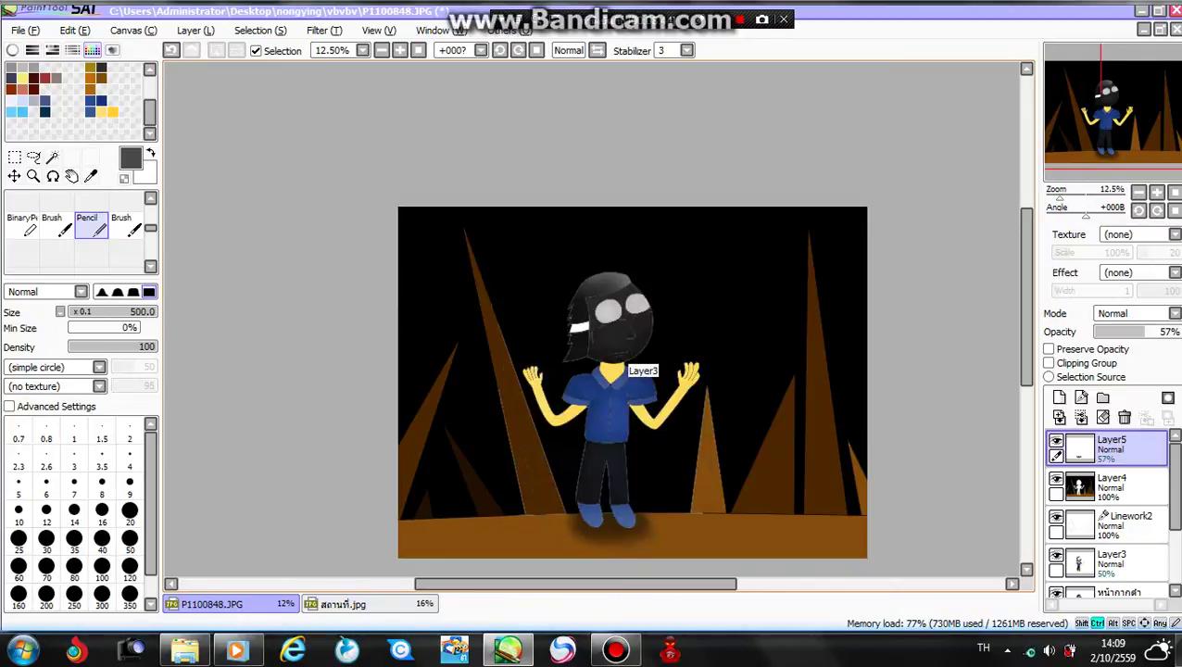
Step: Sample black from the background and paint a shadow over the whole character on Layer5 with the Pencil at size 500
right_click(537, 252)
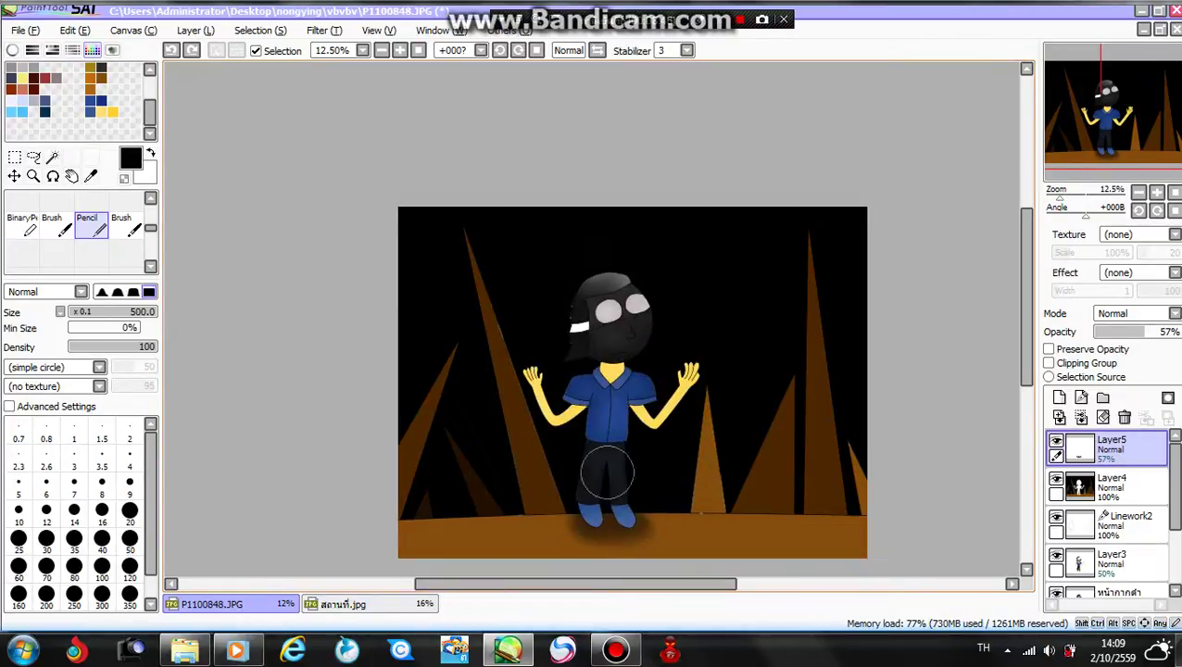
mouse_move(606, 474)
left_mouse_down()
mouse_move(543, 463)
mouse_move(526, 379)
mouse_move(601, 274)
mouse_move(681, 409)
mouse_move(636, 535)
mouse_move(559, 301)
mouse_move(641, 415)
left_mouse_up()
key("ctrl+z")
mouse_move(625, 515)
left_mouse_down()
mouse_move(530, 378)
mouse_move(573, 283)
mouse_move(611, 318)
mouse_move(633, 478)
mouse_move(597, 408)
mouse_move(596, 359)
mouse_move(622, 293)
mouse_move(674, 318)
mouse_move(674, 526)
left_mouse_up()
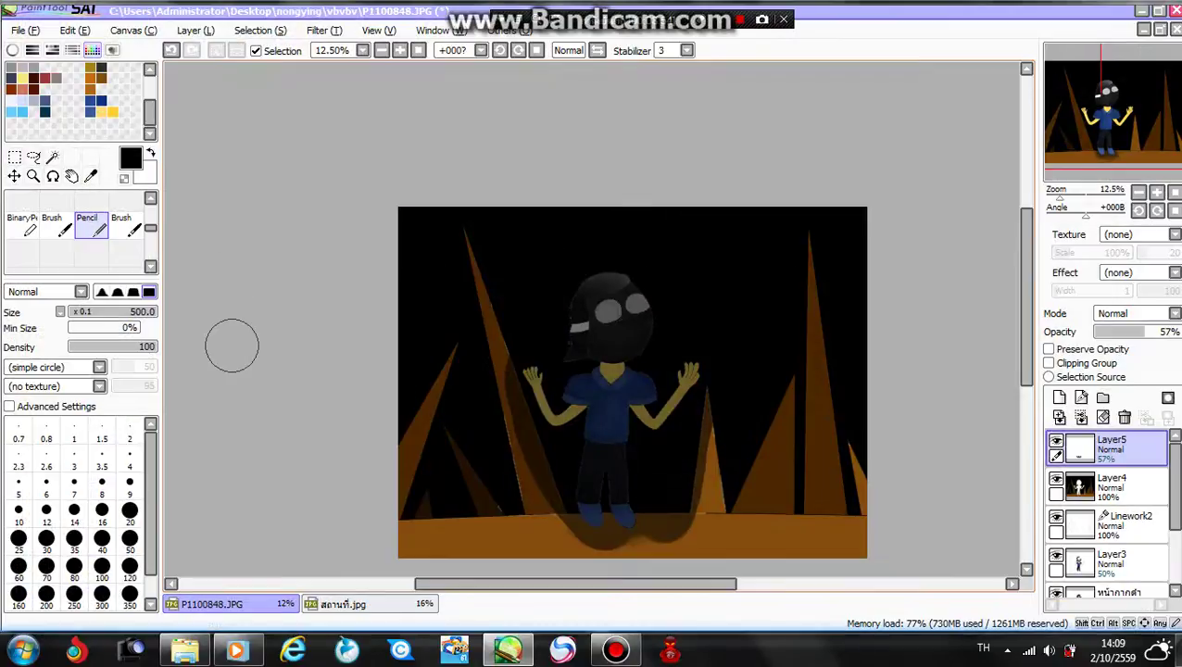
Step: Blend the dark shadow over and around the character on Layer5 with the blur brush at size 500
left_click_drag(150, 228, 150, 224)
left_click(126, 202)
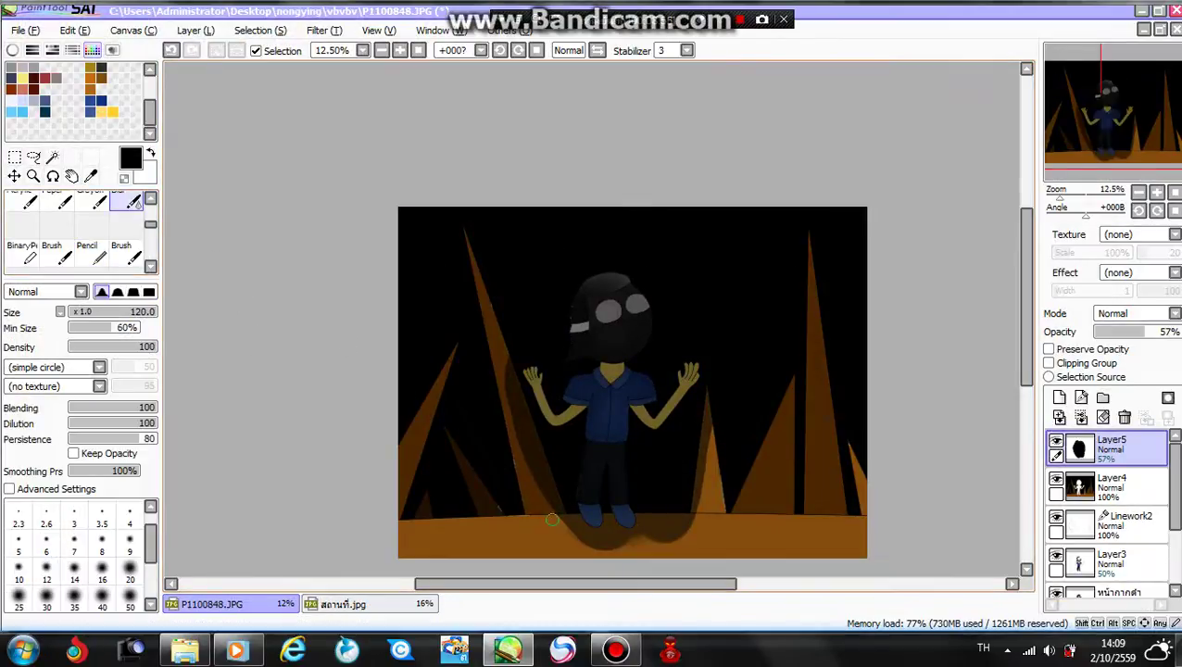
scroll(79, 555, "down", 3)
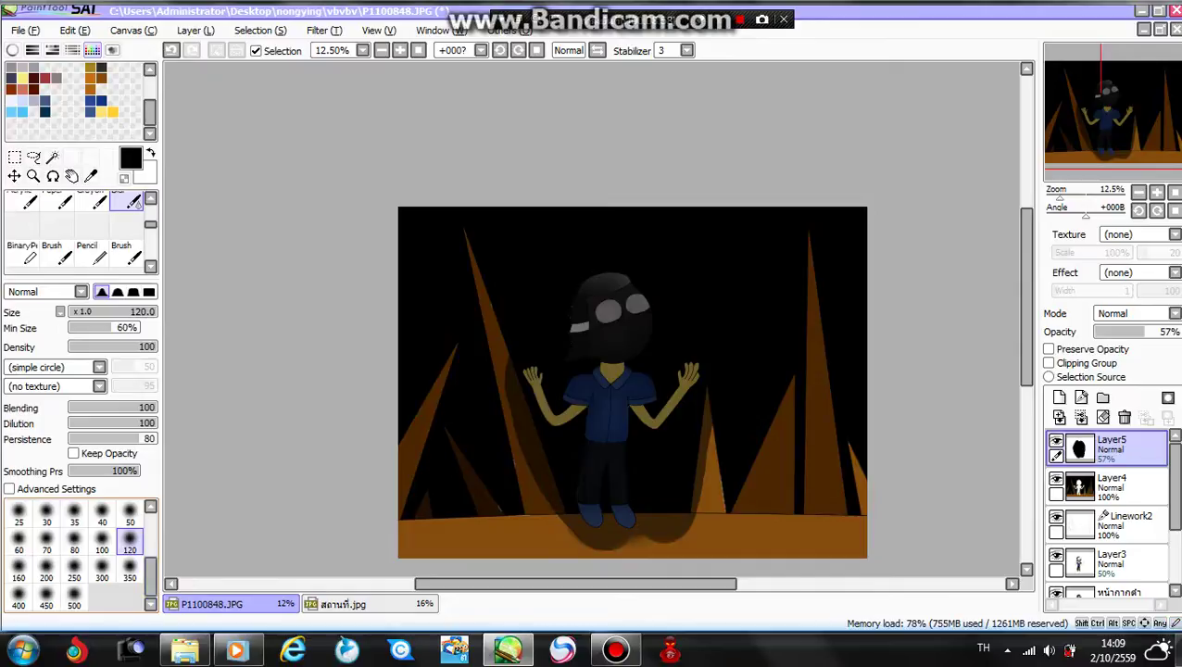
left_click(74, 594)
mouse_move(605, 546)
left_mouse_down()
mouse_move(517, 306)
mouse_move(567, 520)
mouse_move(624, 283)
left_mouse_up()
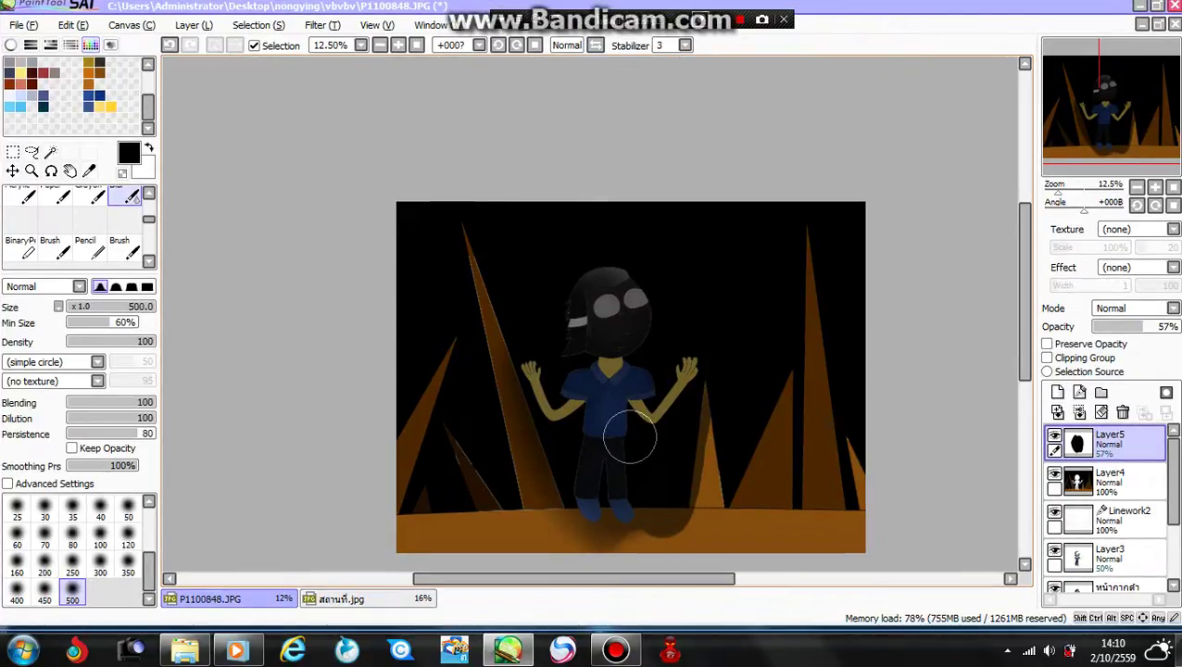
scroll(629, 440, "up", 1)
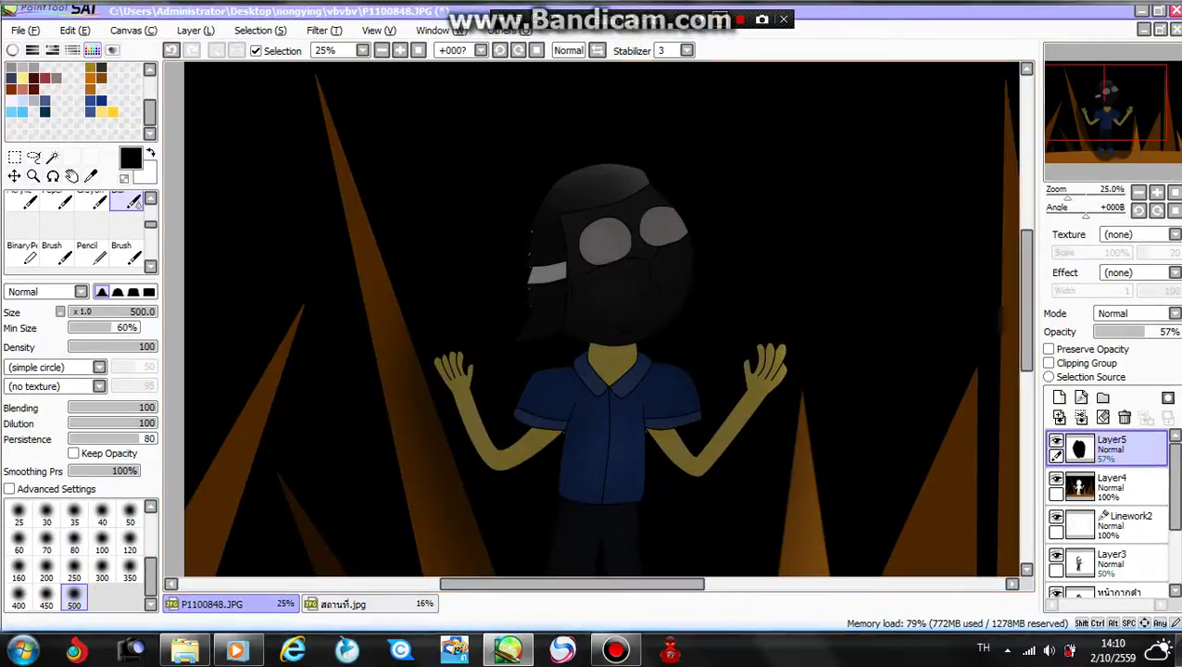